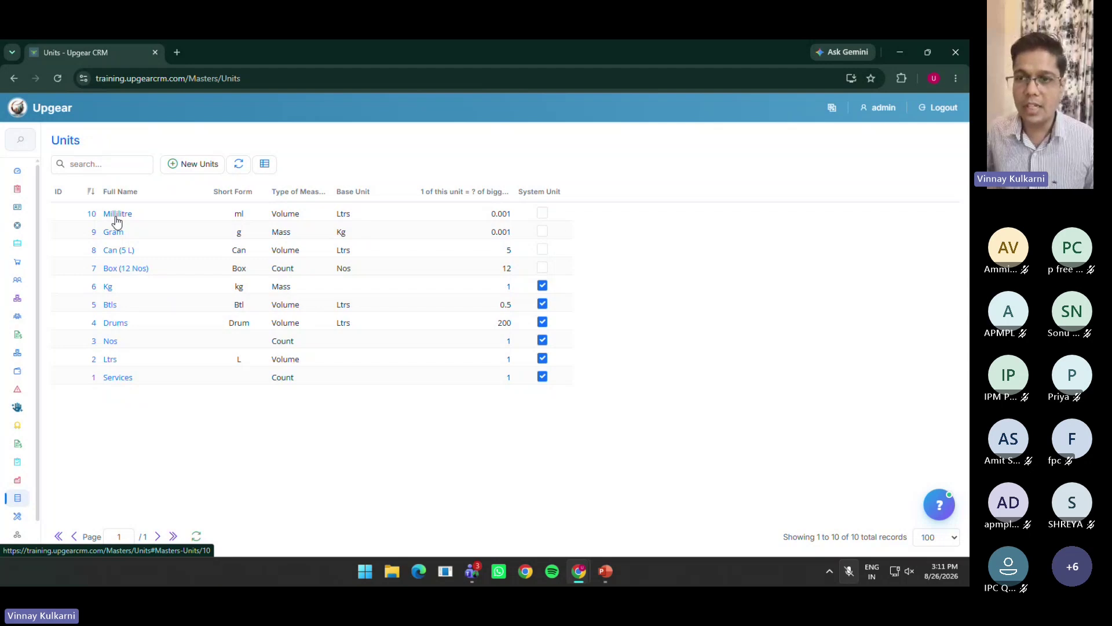
Open the Ltrs unit, examine its available types of measurement, and close the record without changing it
click(110, 359)
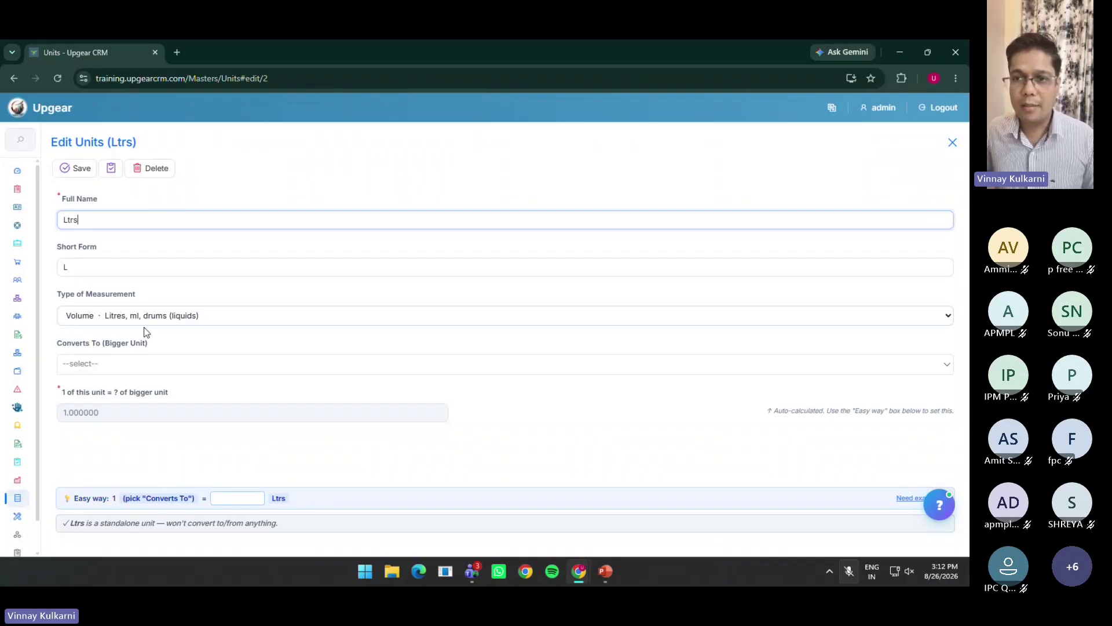
click(154, 313)
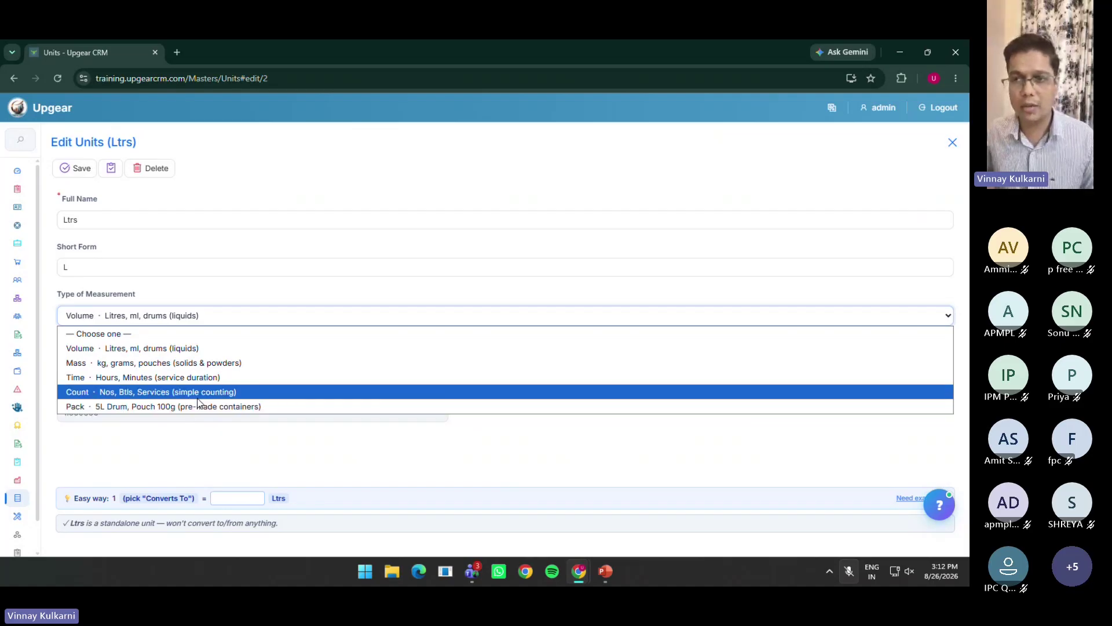
click(161, 231)
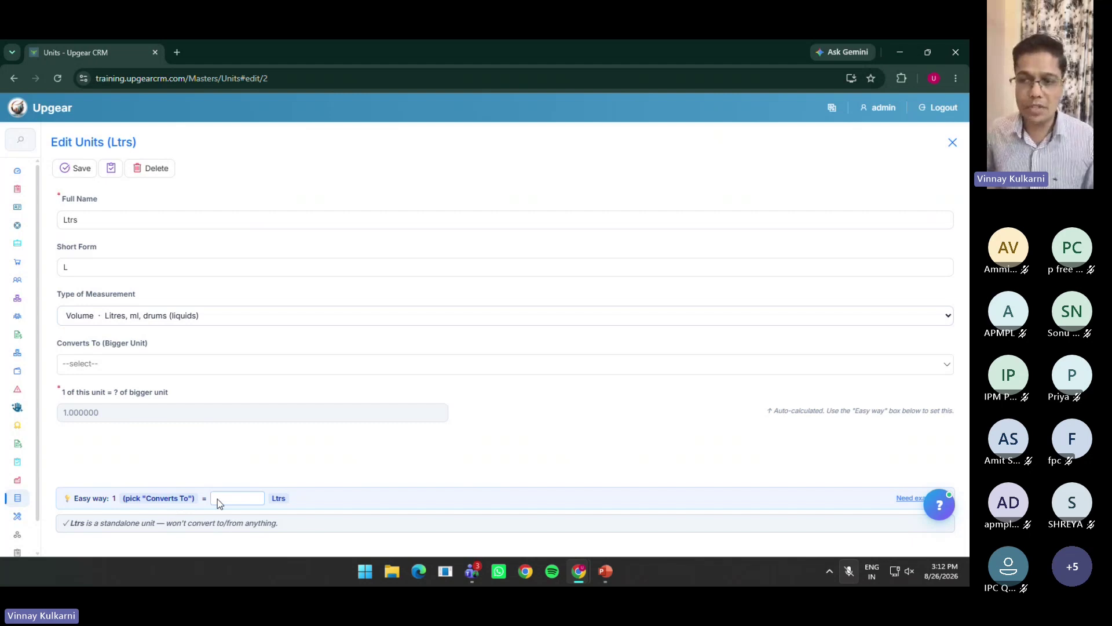
click(953, 152)
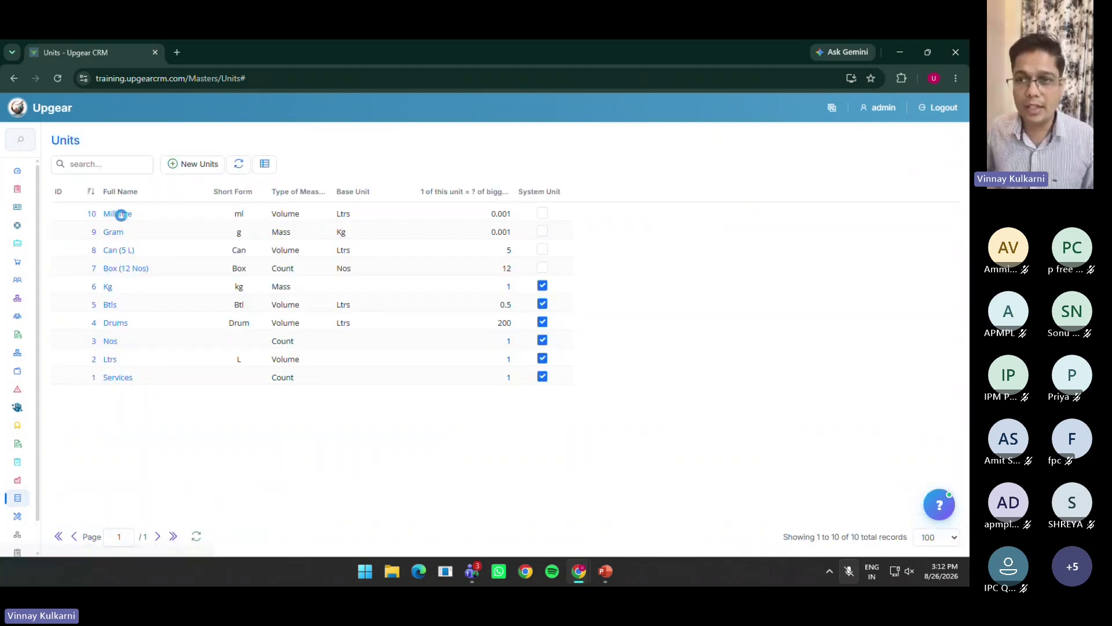
Open the Millilitre unit, examine its bigger-unit choices and conversion quantity, and close the record unchanged
click(120, 215)
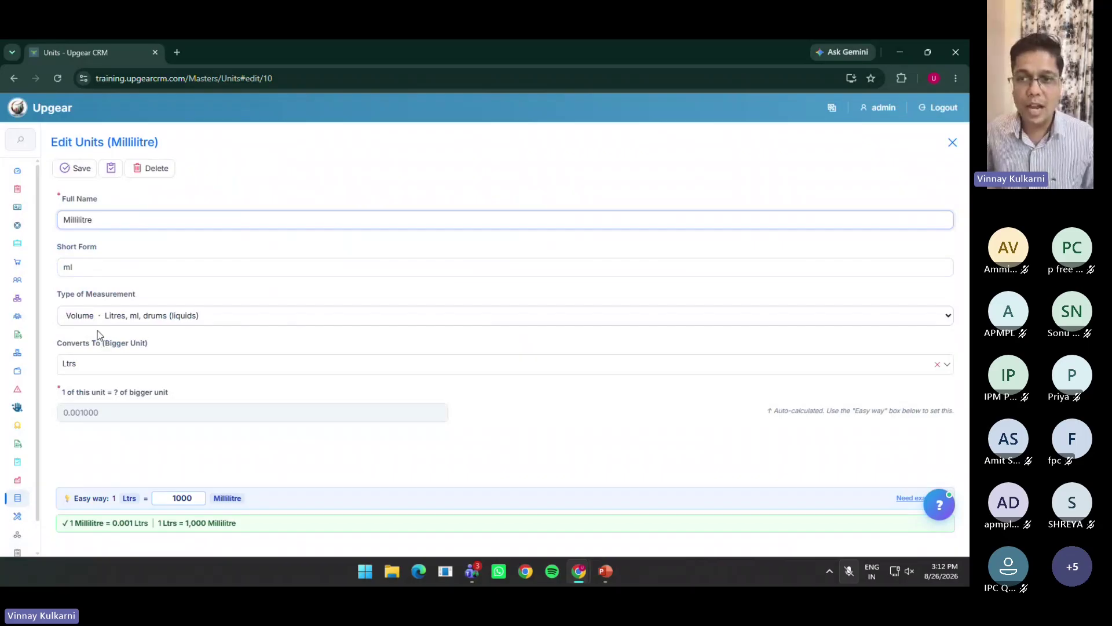
click(83, 366)
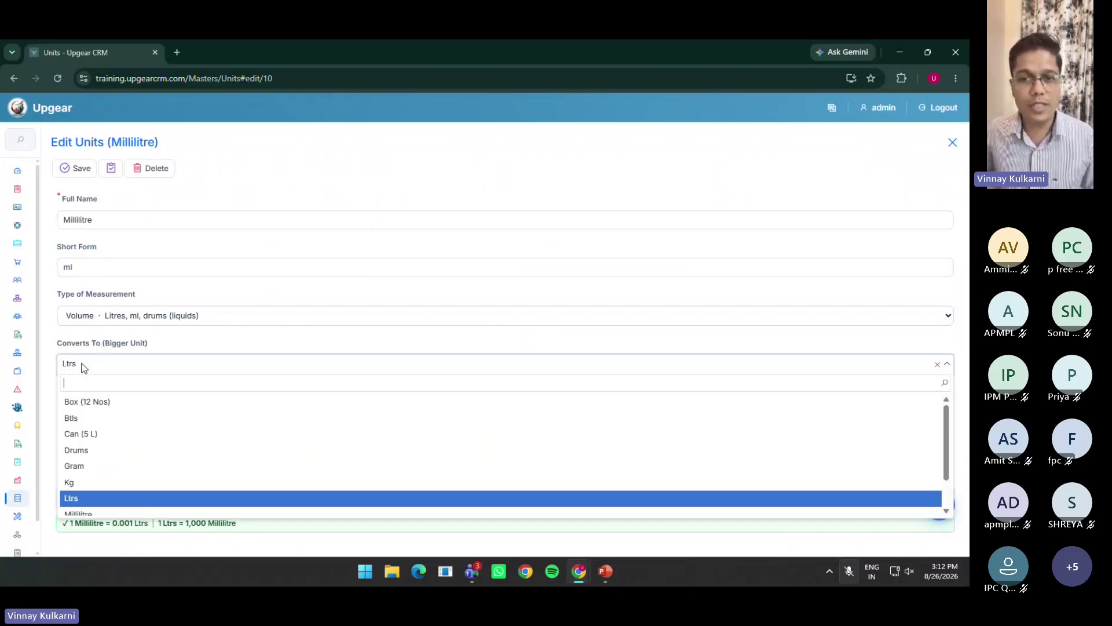
click(83, 366)
click(185, 497)
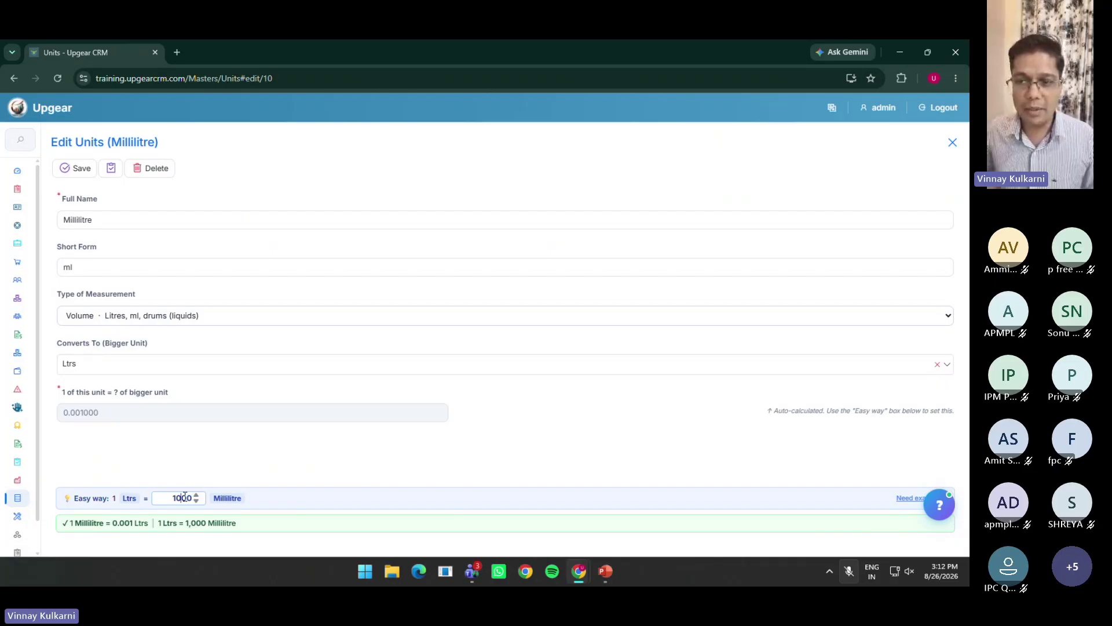
double_click(184, 497)
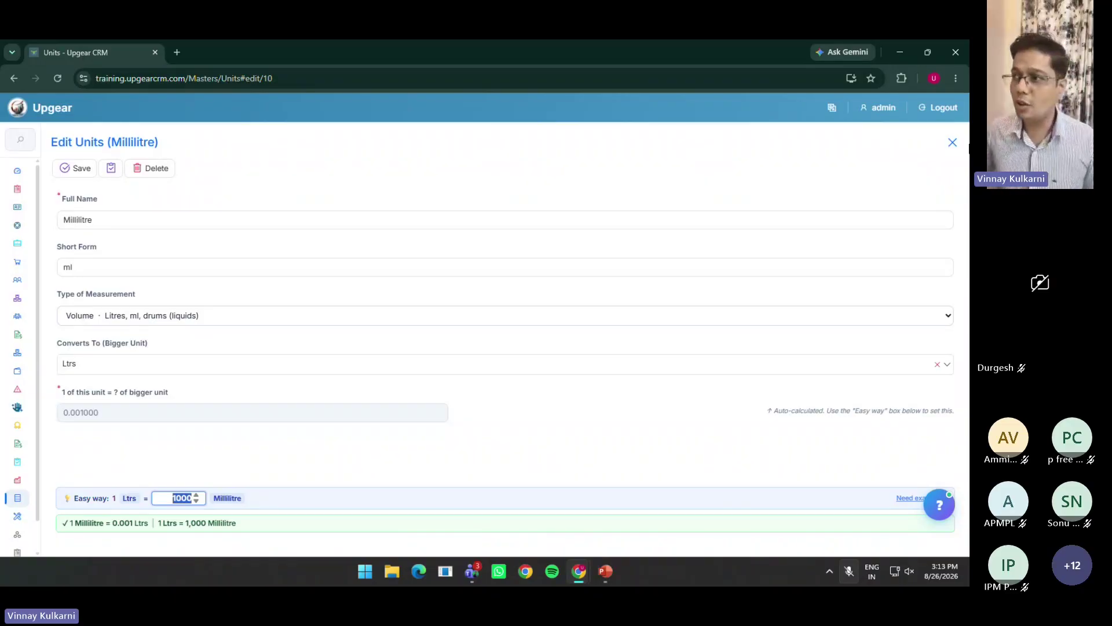
click(956, 143)
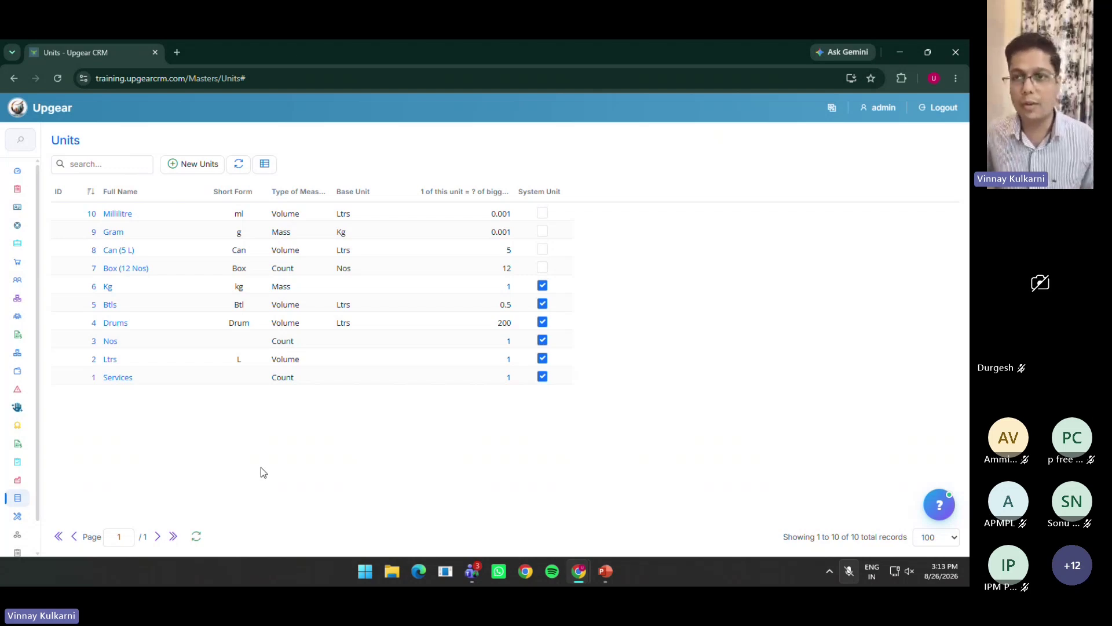
Go to the product list and view the Rat Glue Board and Fumigation (Service) records, closing each one
click(62, 312)
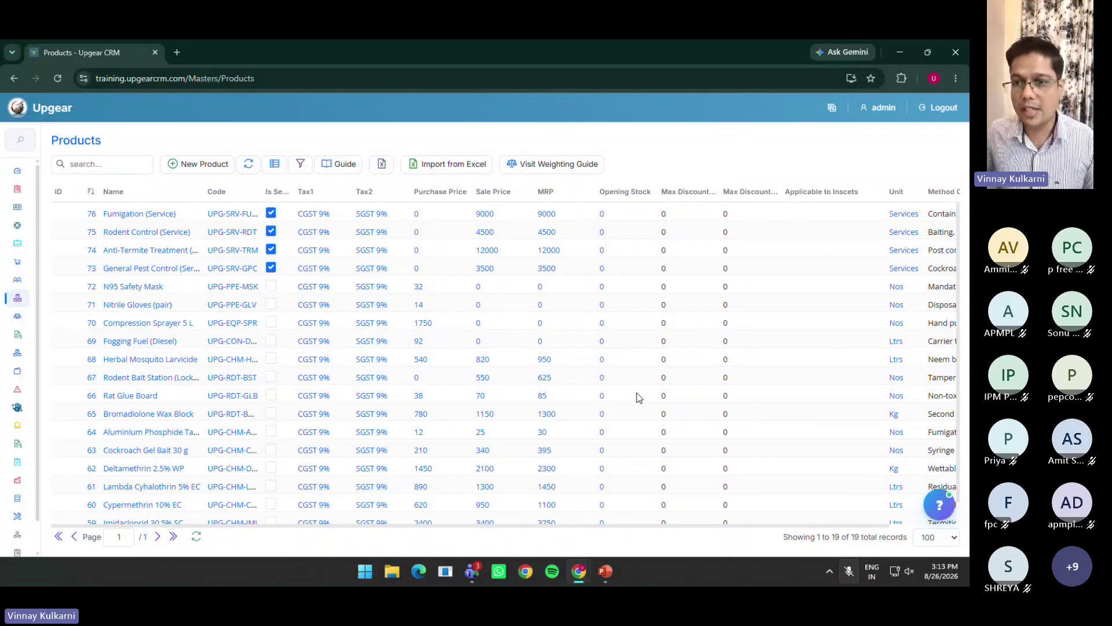
click(148, 396)
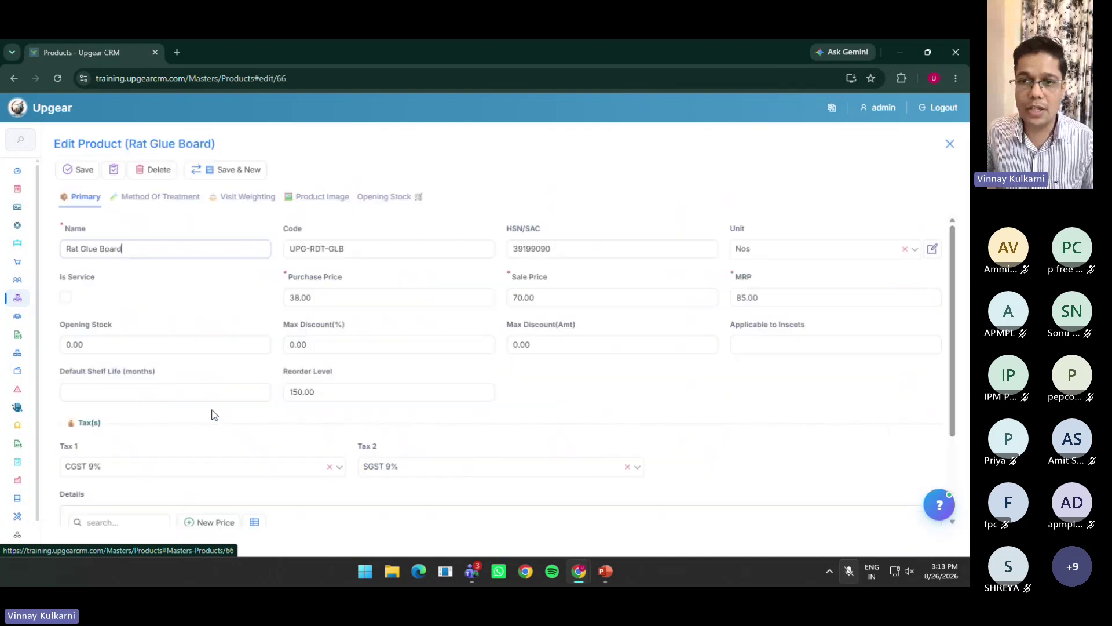
click(952, 144)
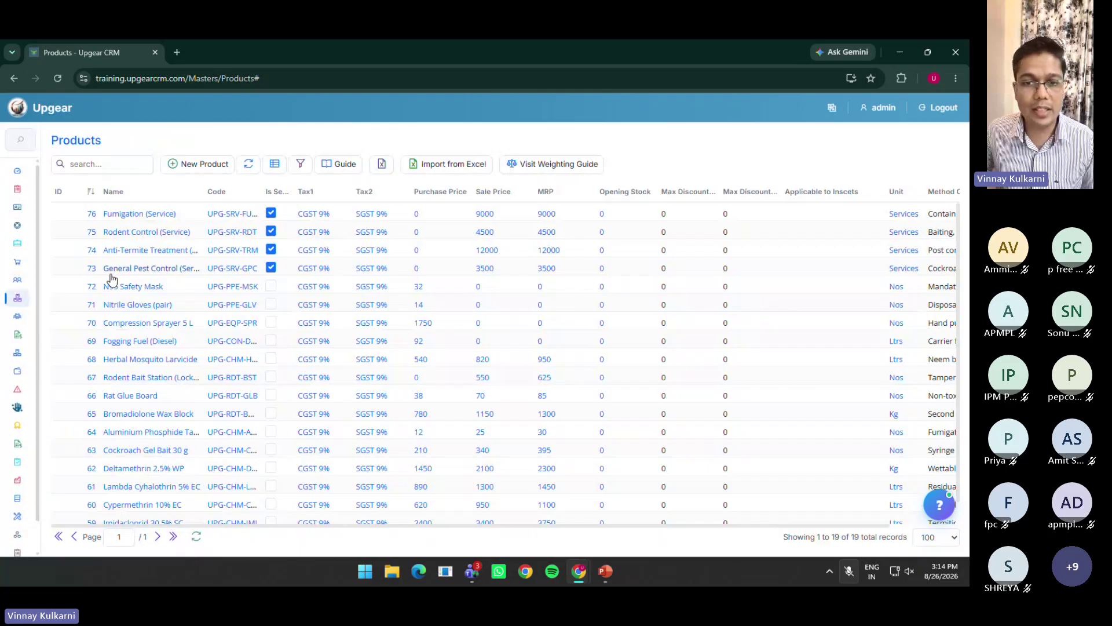
click(155, 214)
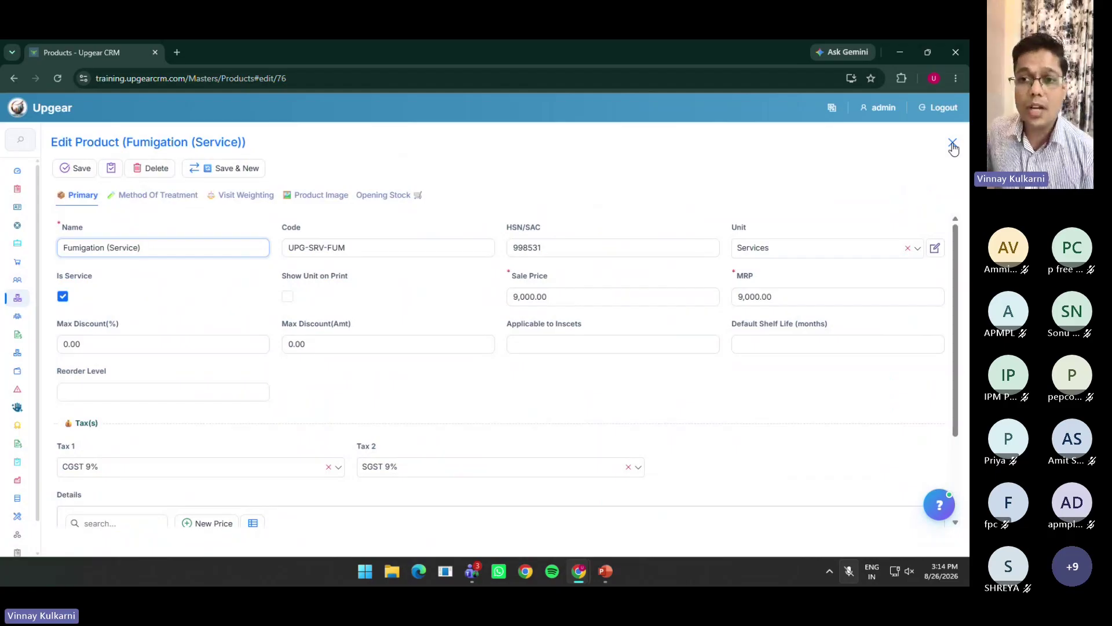
click(953, 144)
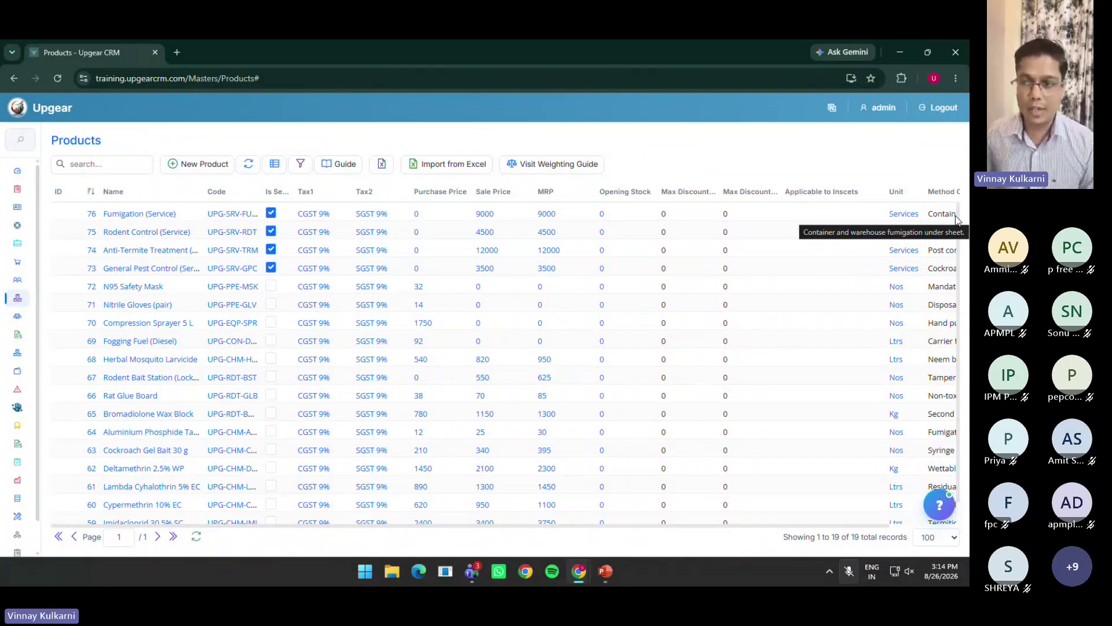
Open the N95 Safety Mask product, check its default shelf life field, and close the record
click(140, 287)
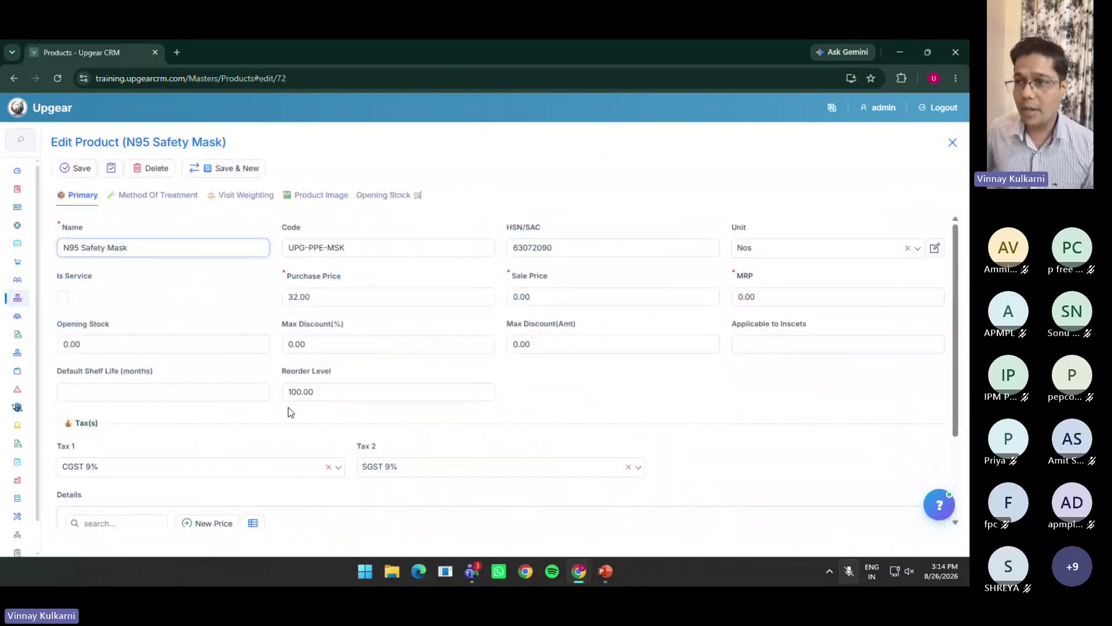
click(79, 392)
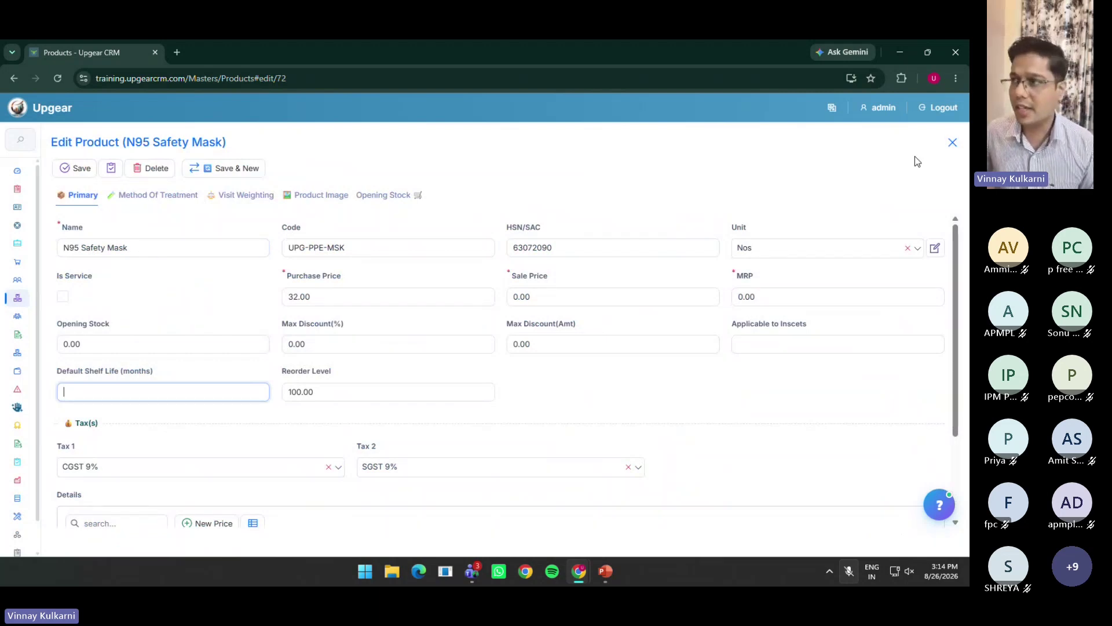
click(952, 144)
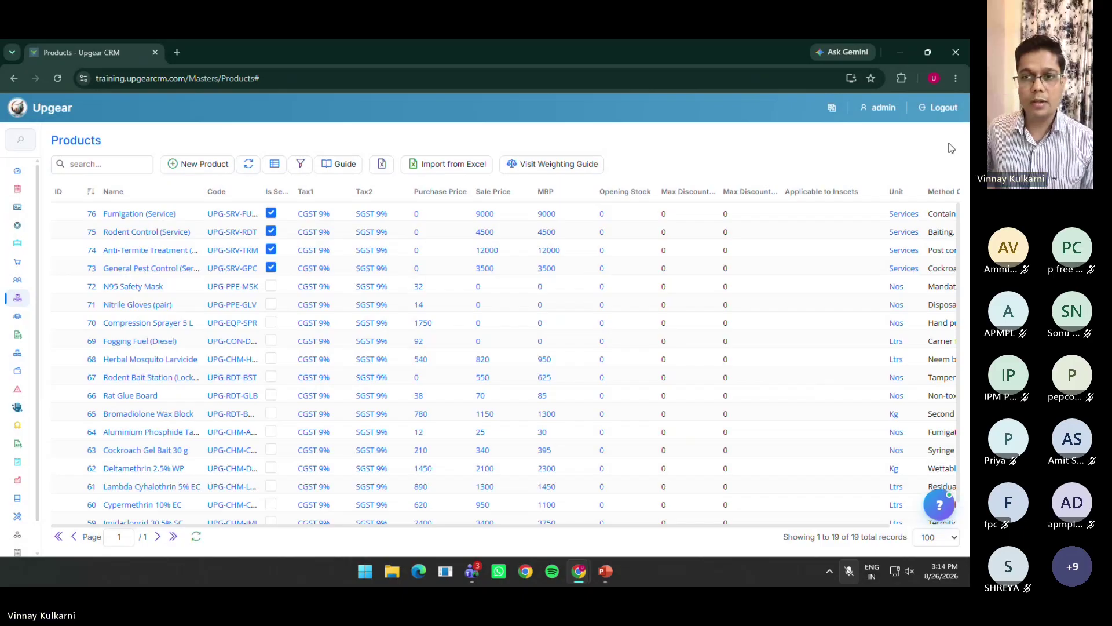
Open the Bromadiolone Wax Block product, review its default shelf life, reorder level and unit, and close the record
click(149, 413)
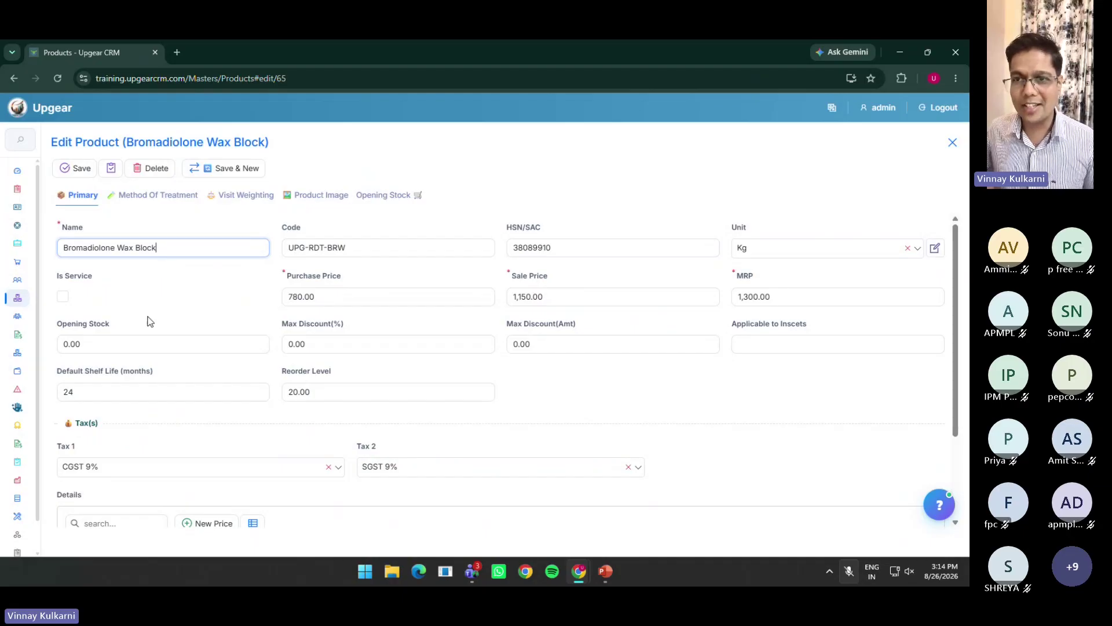
click(94, 392)
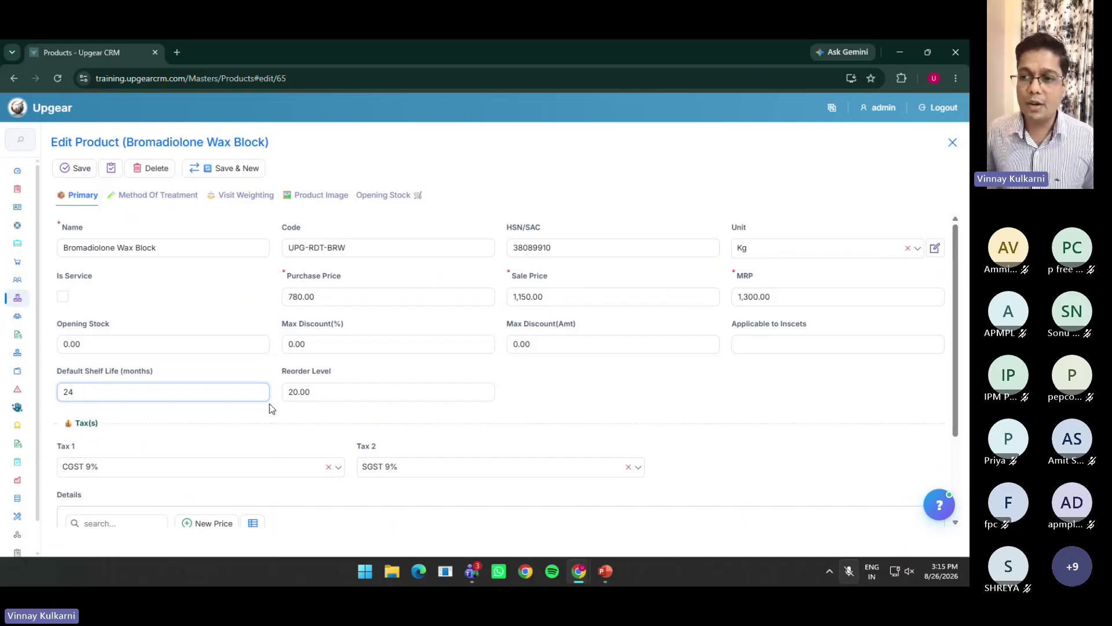
click(332, 387)
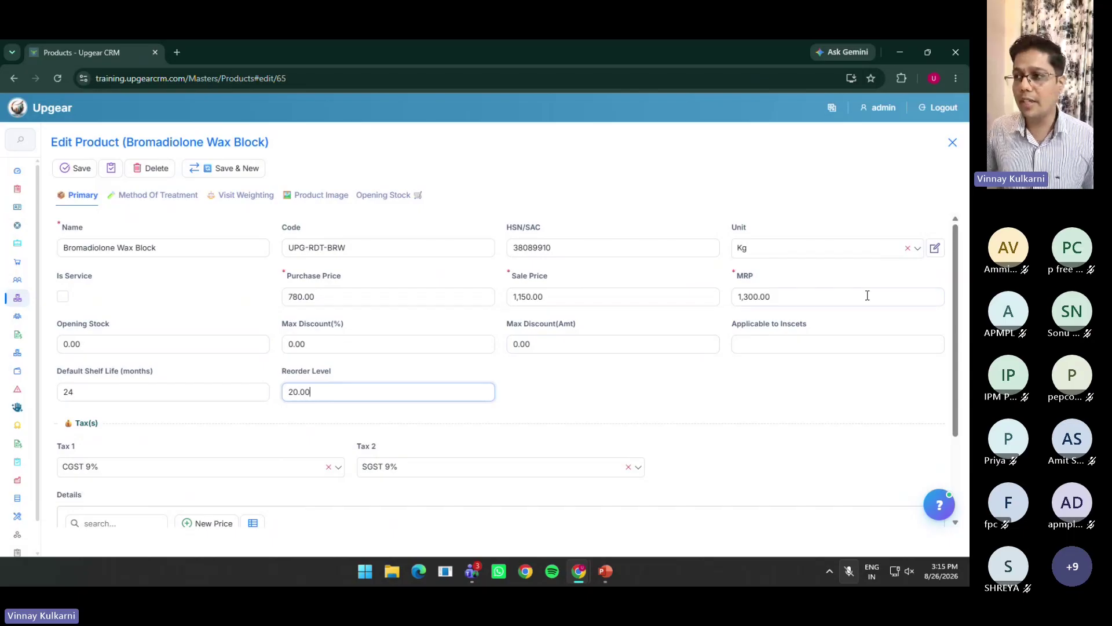
click(775, 256)
click(775, 253)
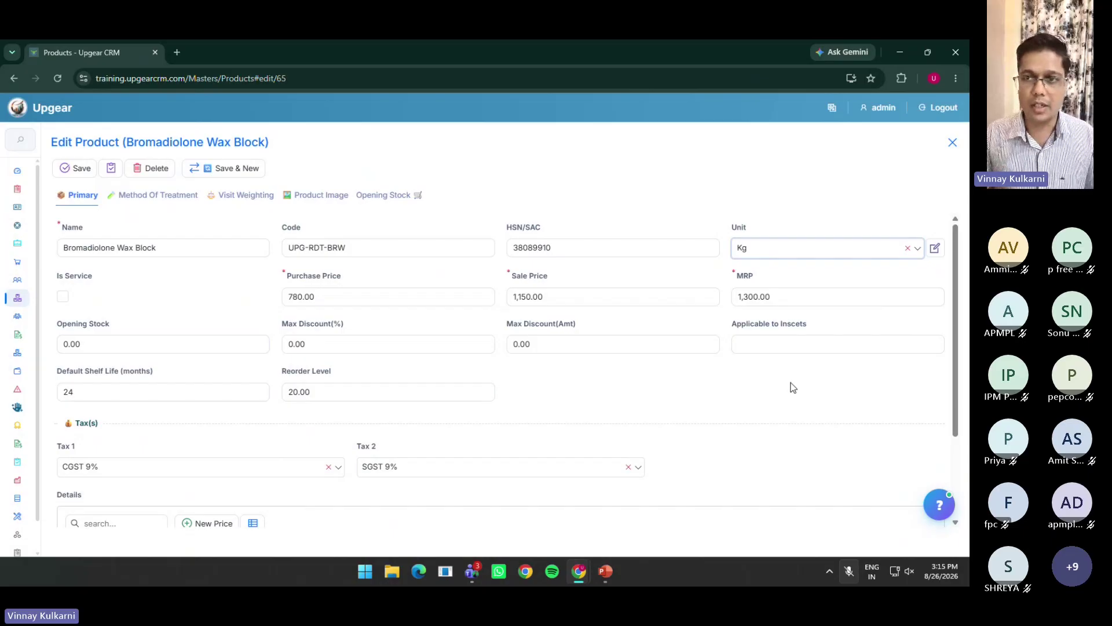
click(355, 391)
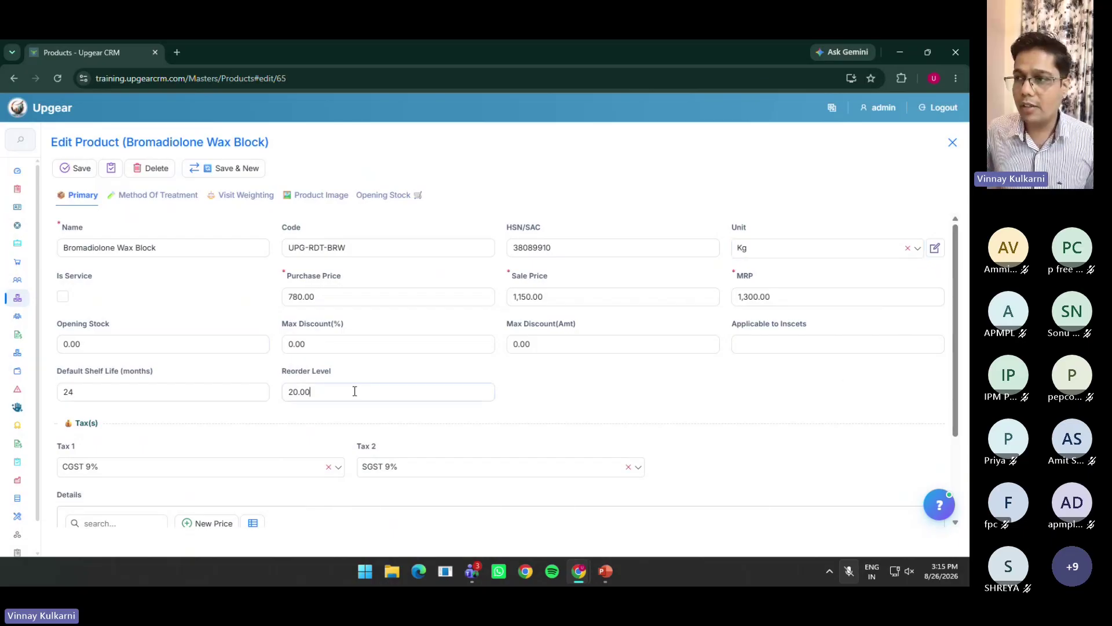
click(172, 397)
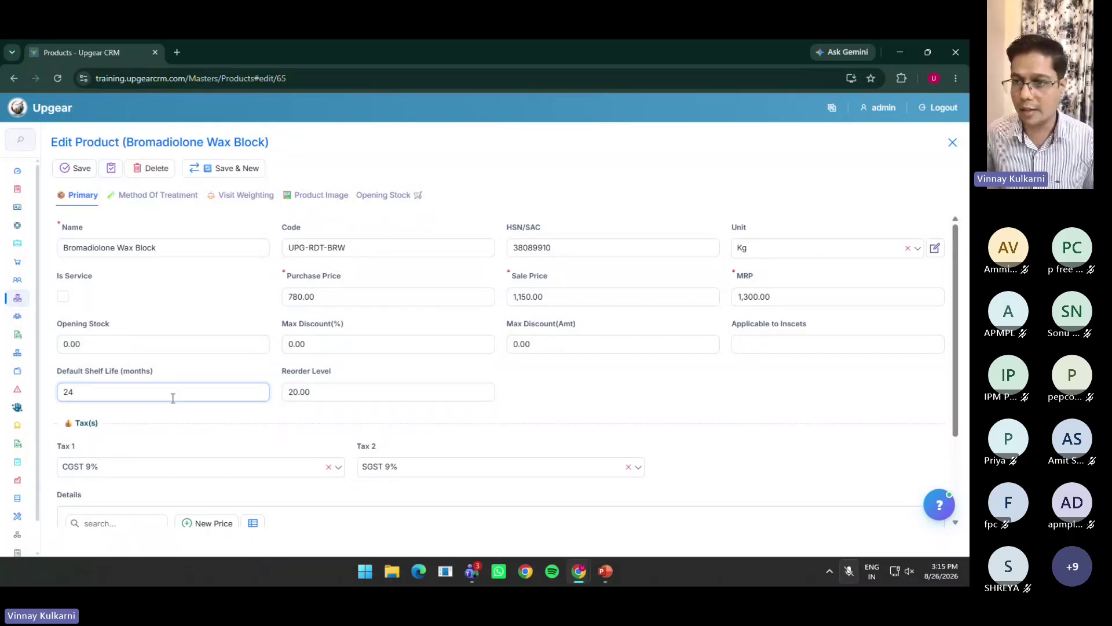
click(952, 144)
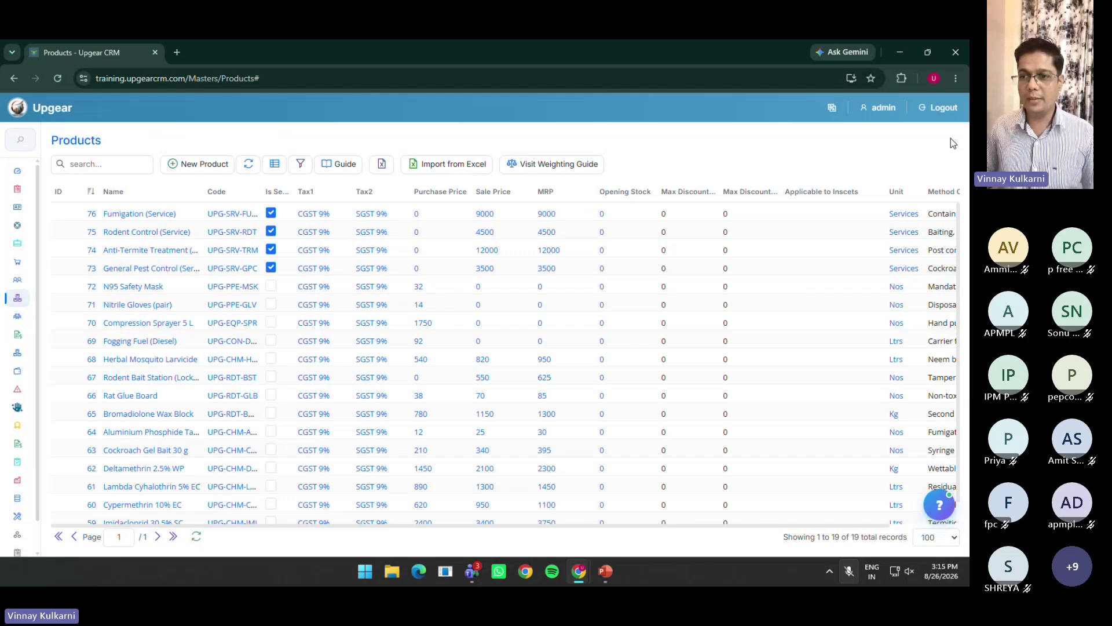
Switch to the PowerPoint slideshow, advance it one slide, and return to the product list in the browser
key(alt+Tab)
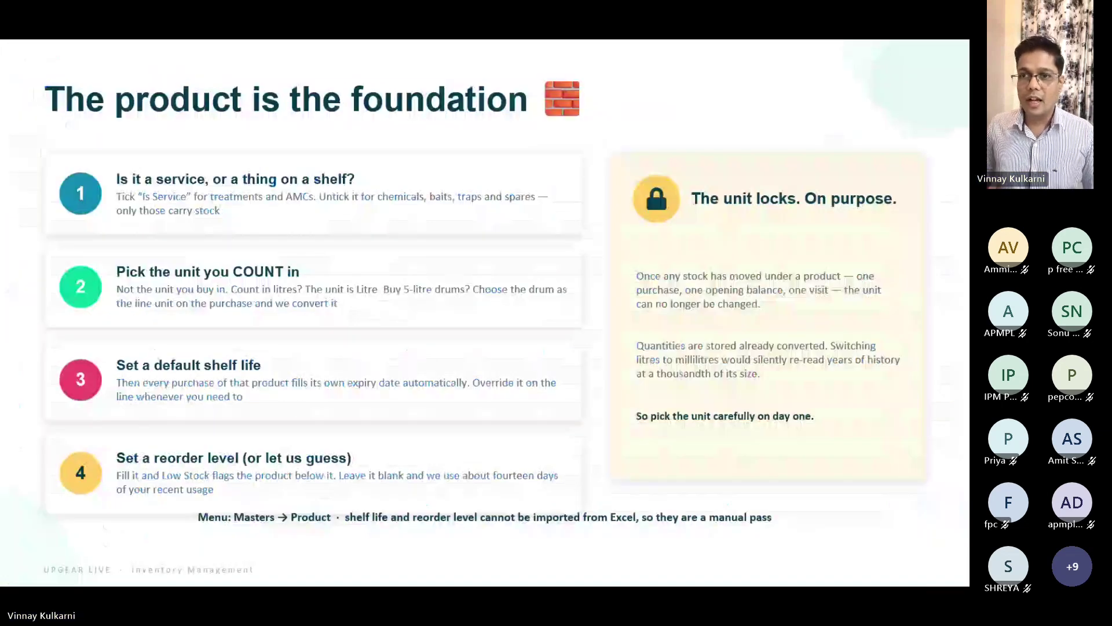
key(Right)
key(alt+Tab)
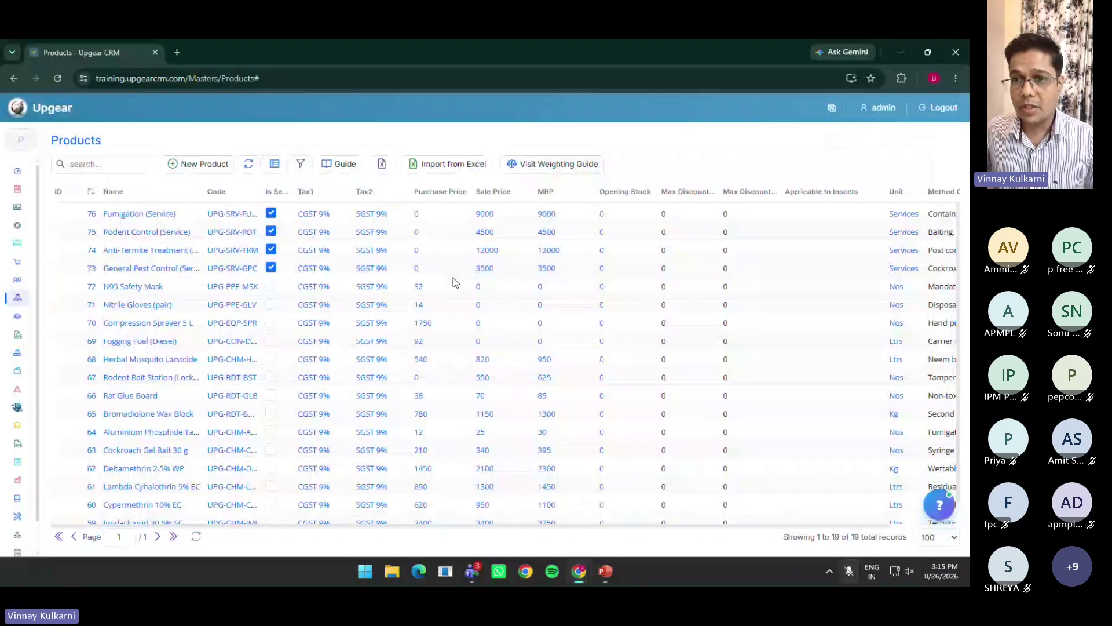
Open the N95 Safety Mask product, look at its opening stock field, and close the record
click(153, 290)
click(174, 343)
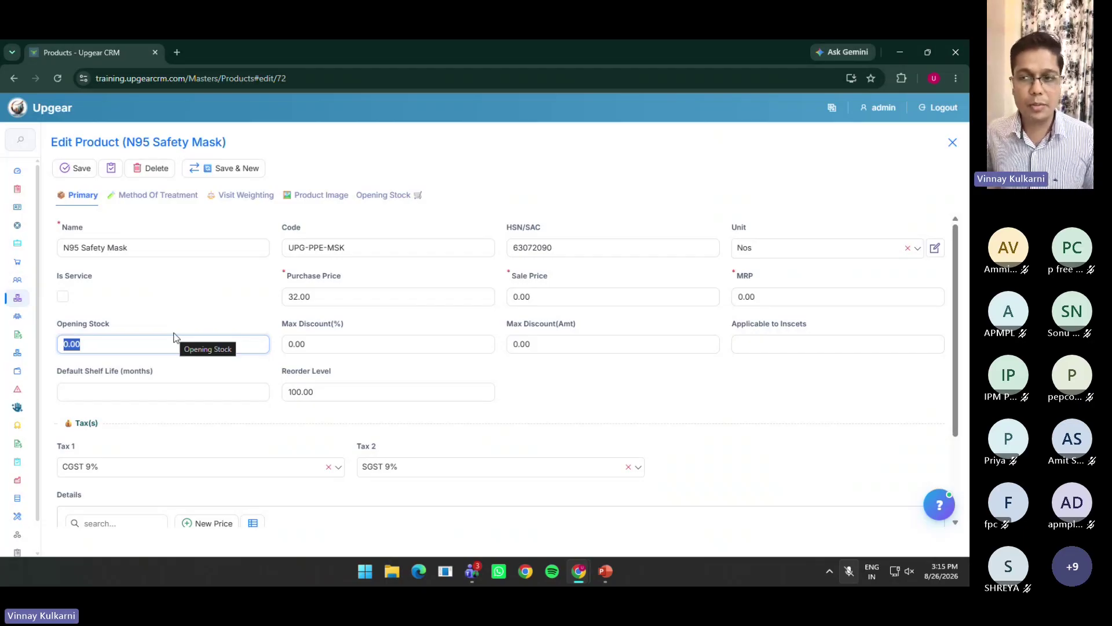
click(954, 143)
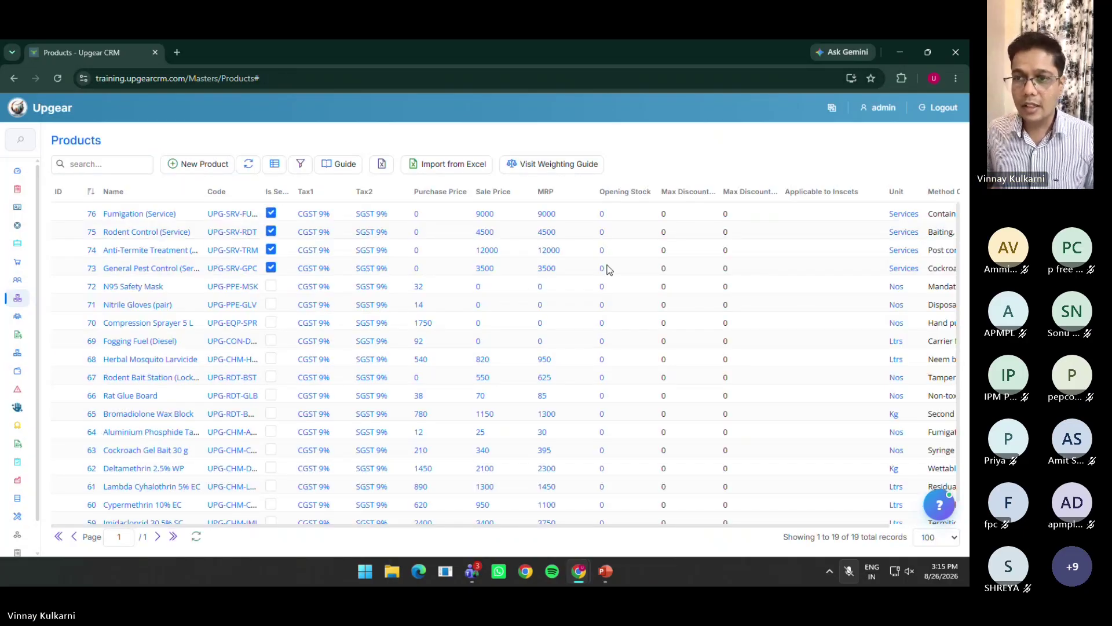
Switch to the PowerPoint slideshow and advance it to the "Purchase orders and purchases" slide
key(alt+Tab)
key(Right)
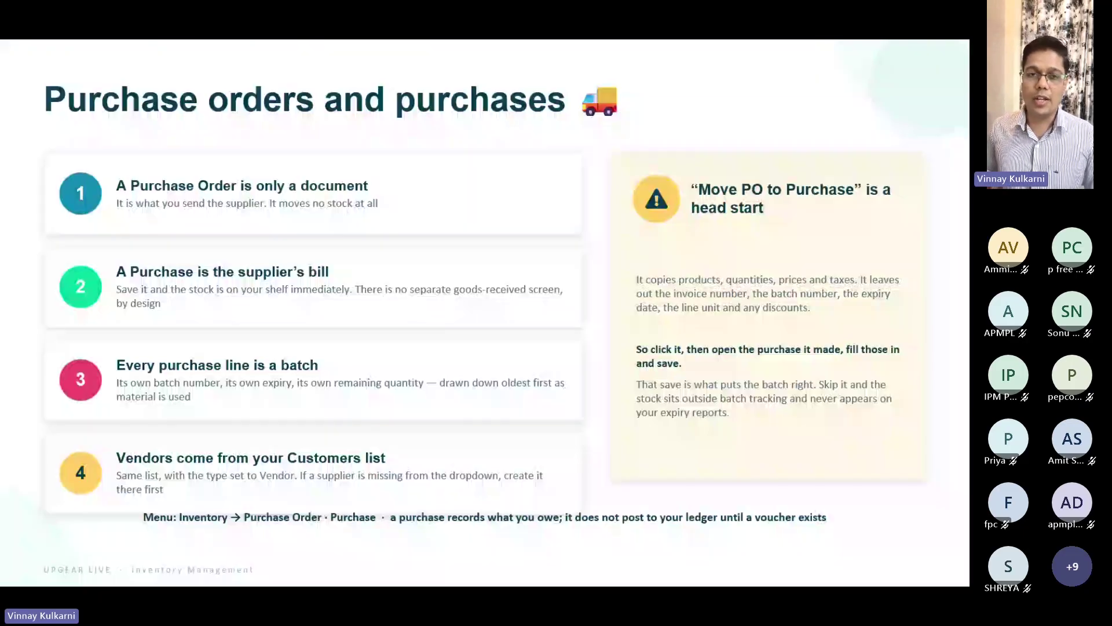
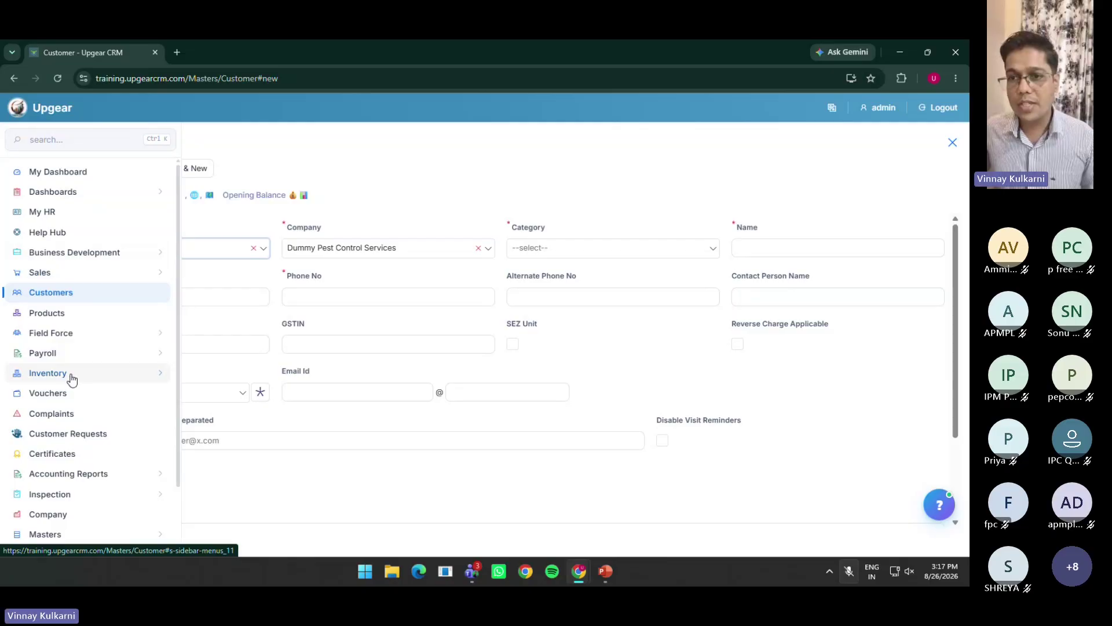
Go to the inventory purchase orders and open the Safeline Industrial Safety order dated 24-08-2026 to review its product lines
click(72, 378)
click(74, 395)
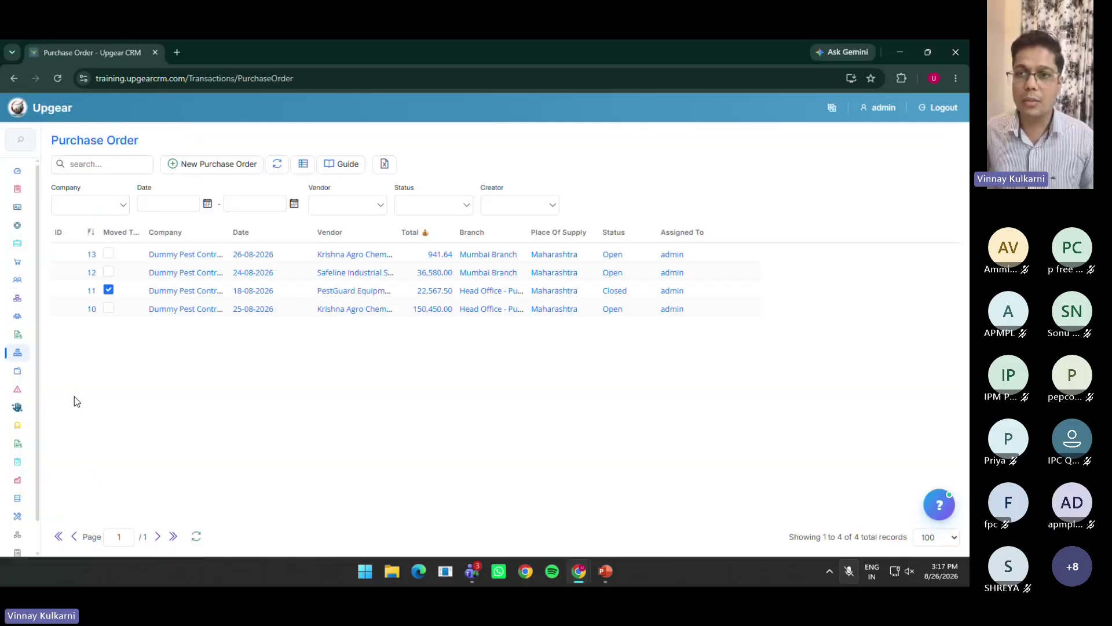
mouse_move(24, 167)
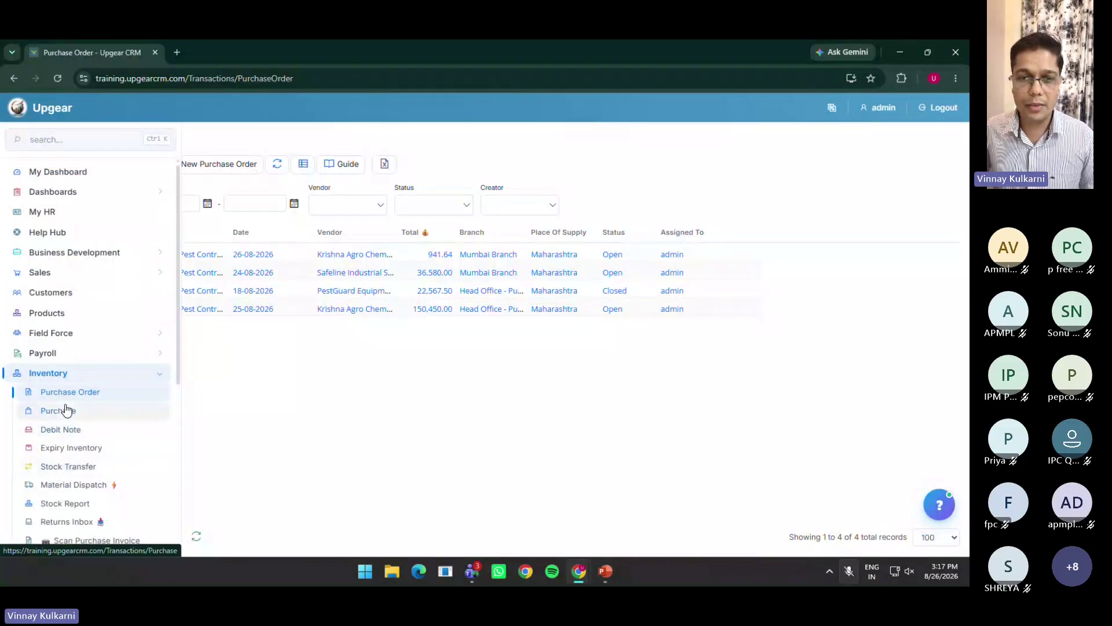
click(87, 135)
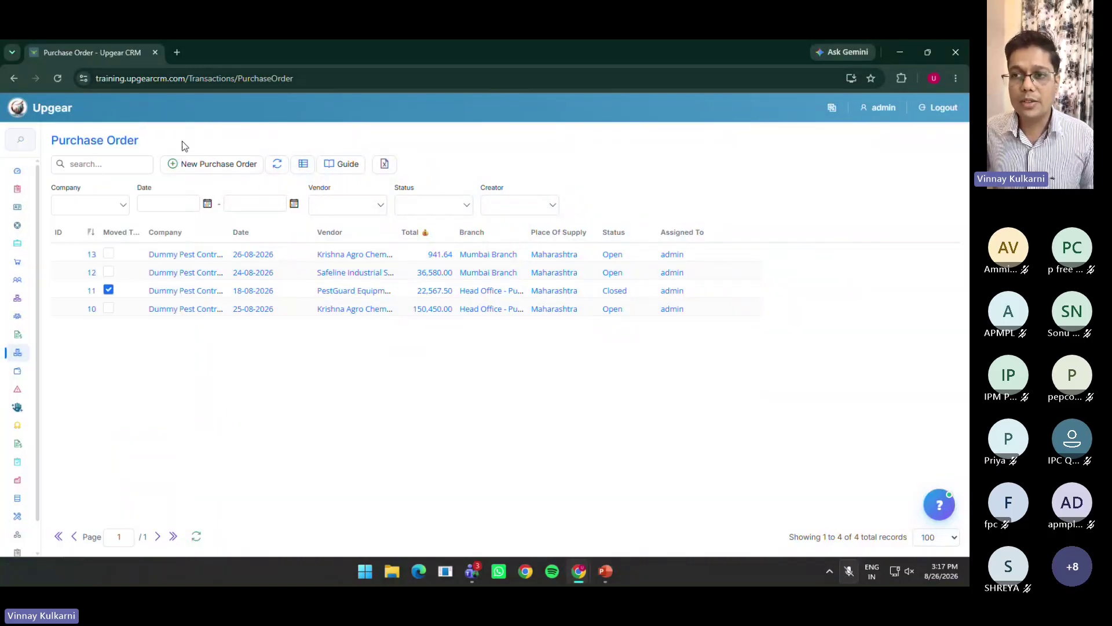
click(198, 272)
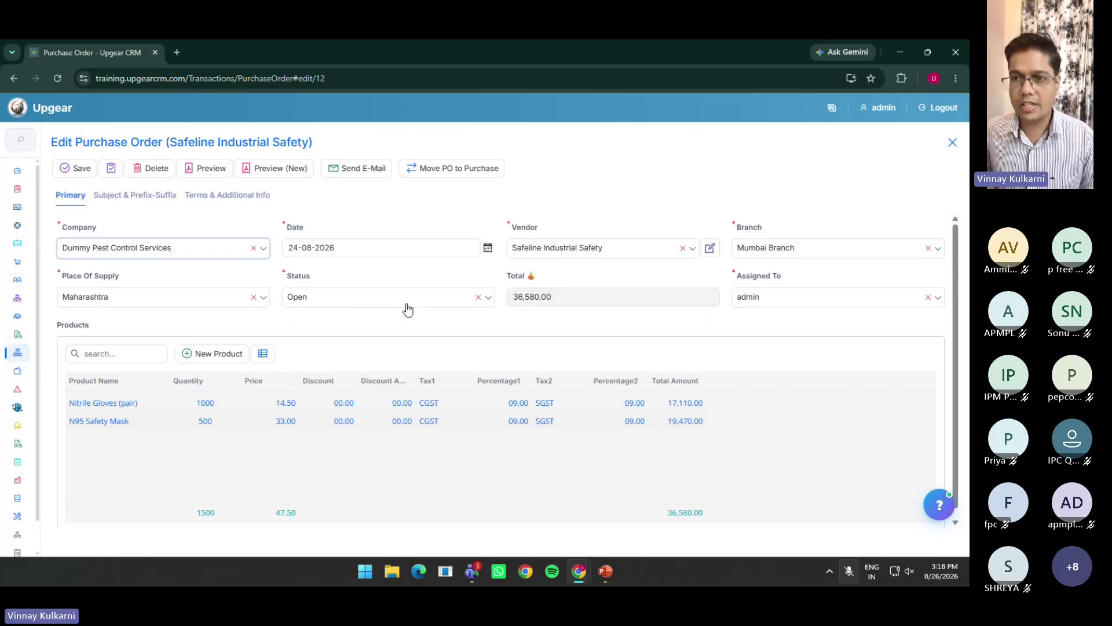
scroll(339, 432, down, 1)
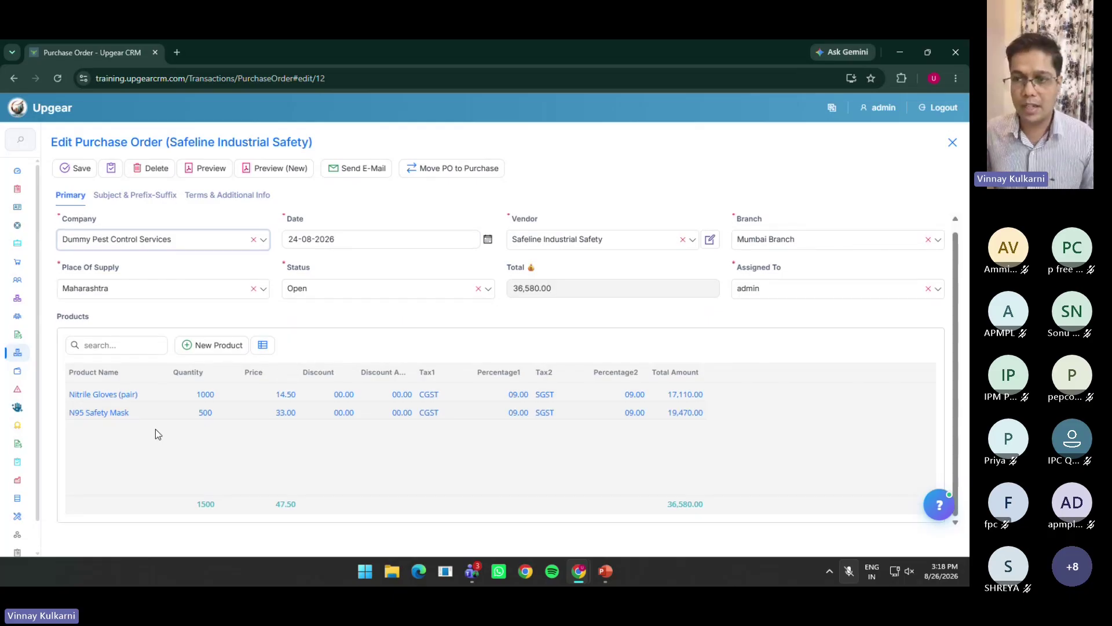
Add a Bromadiolone Wax Block line with a quantity of 12 to the purchase order
click(215, 345)
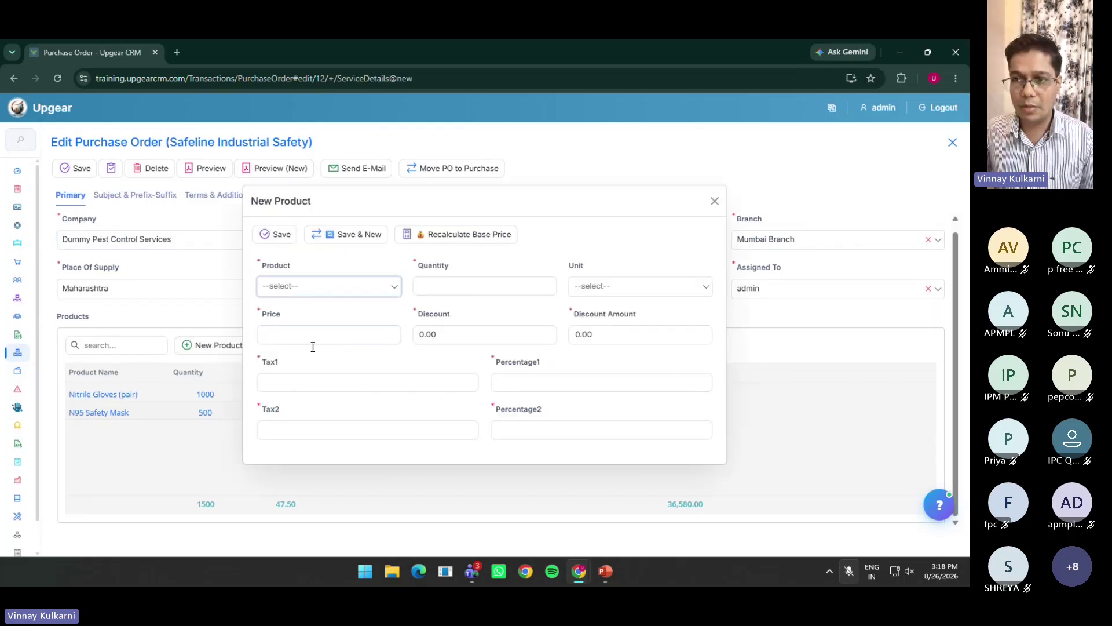
click(373, 290)
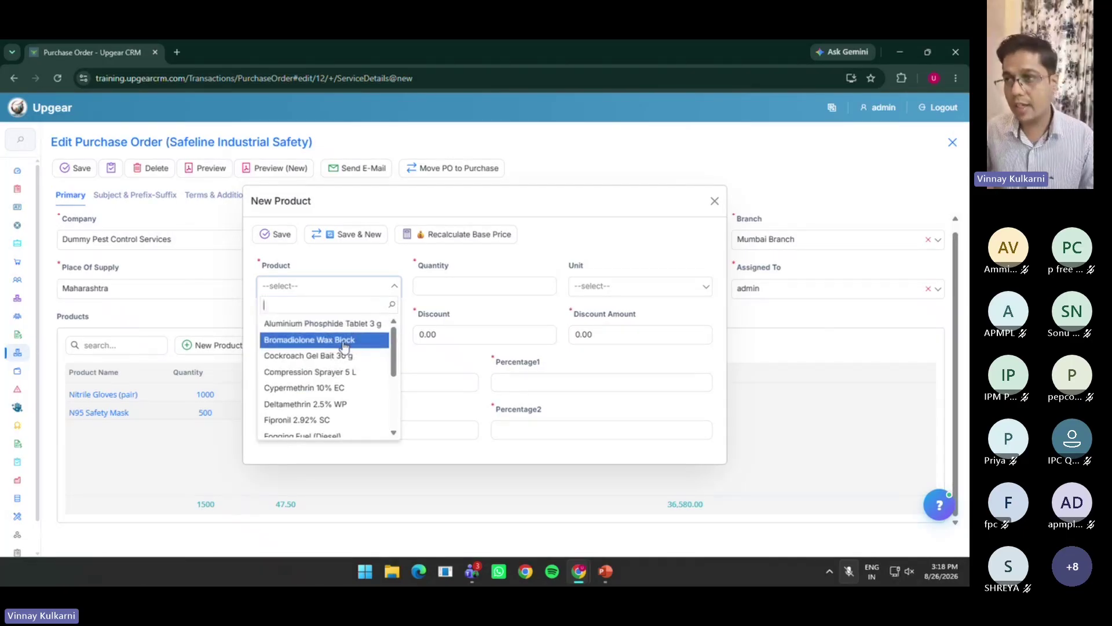
click(344, 346)
click(480, 281)
text(12)
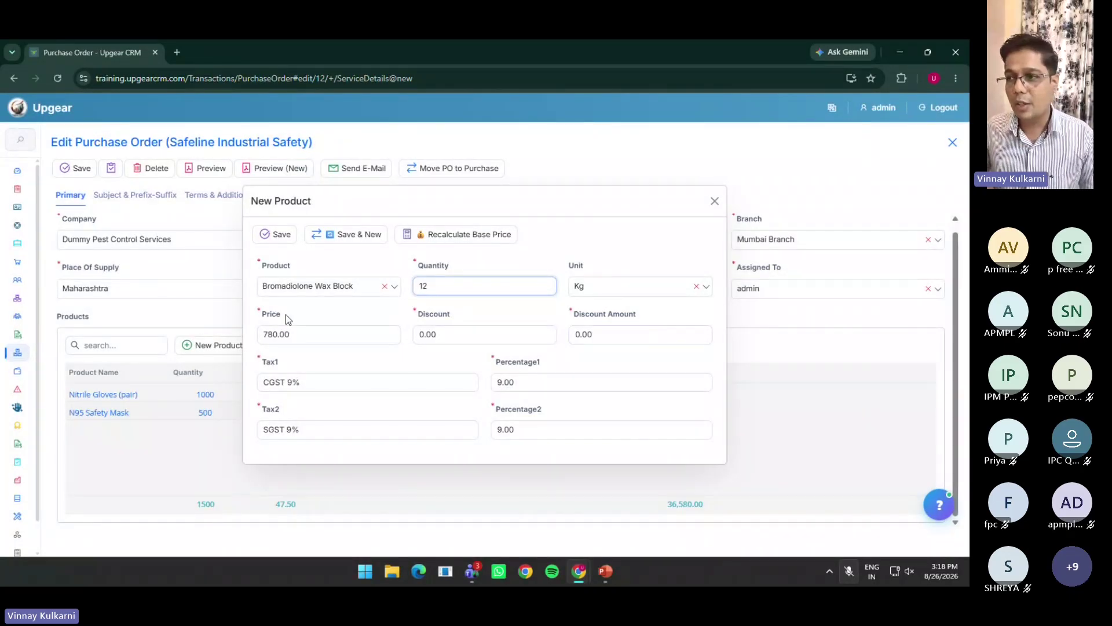
click(275, 234)
Add a Cypermethrin 10% EC line with a quantity of 15 to the purchase order and save
click(217, 346)
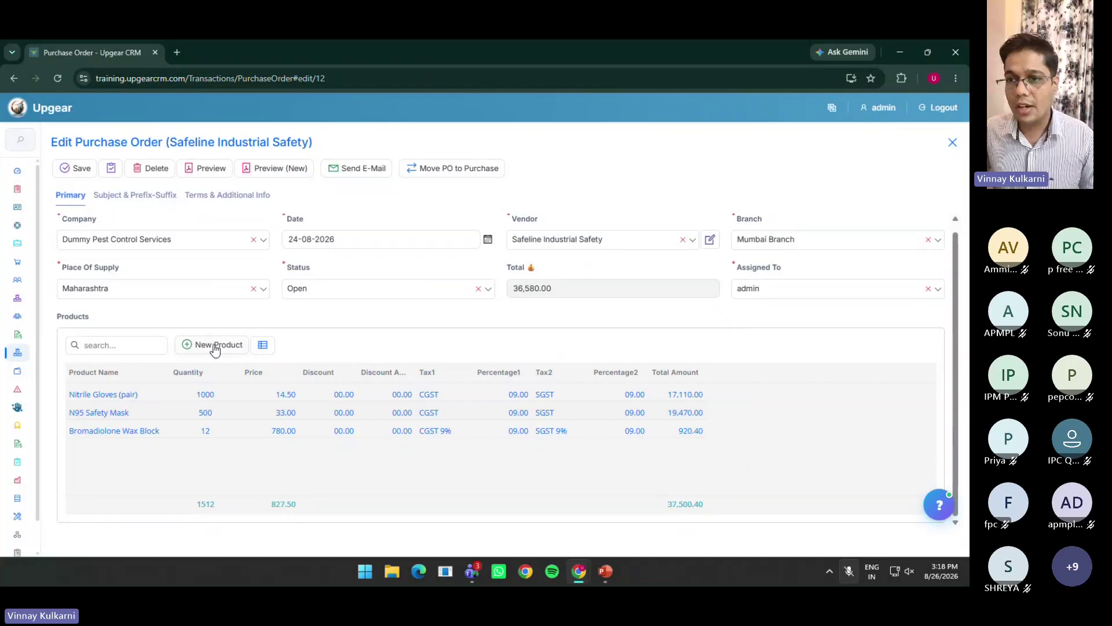
click(299, 290)
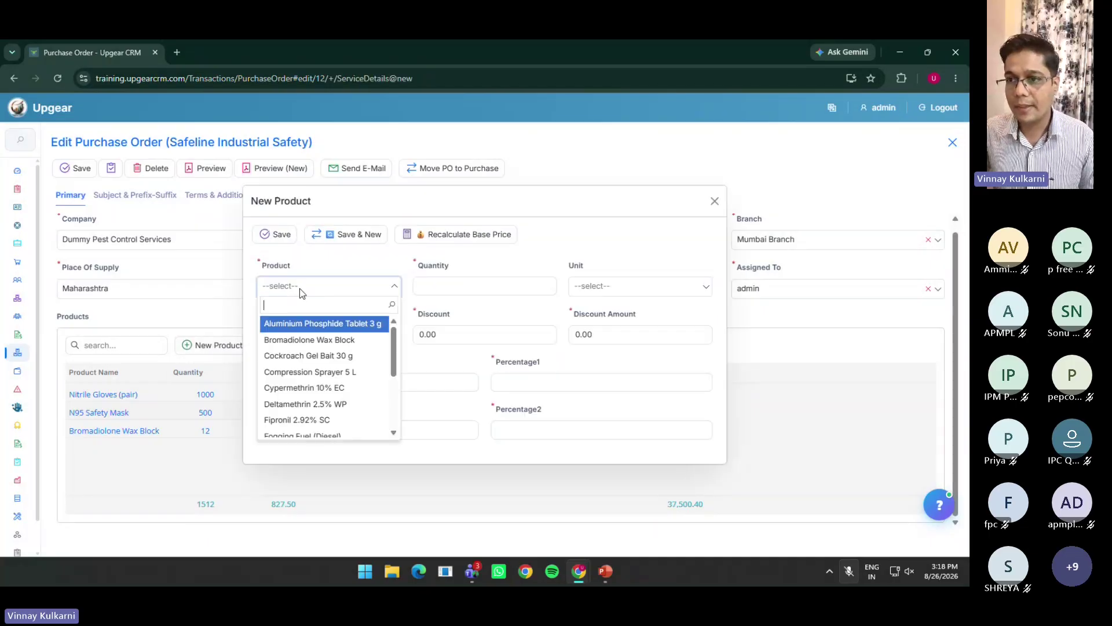
click(322, 388)
double_click(454, 286)
text(15)
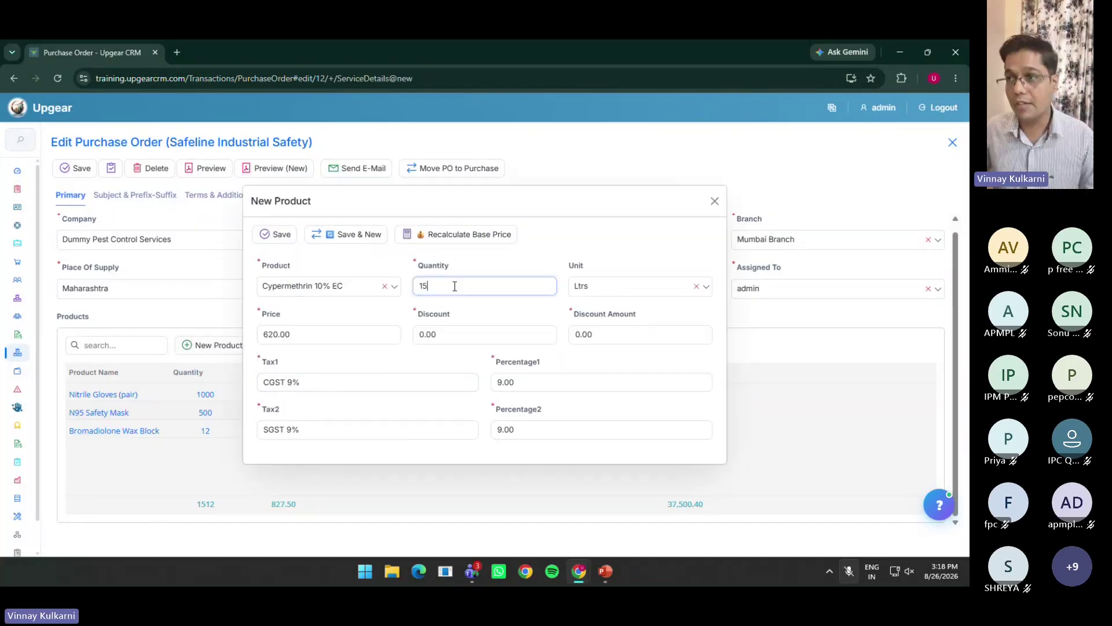
key(Tab)
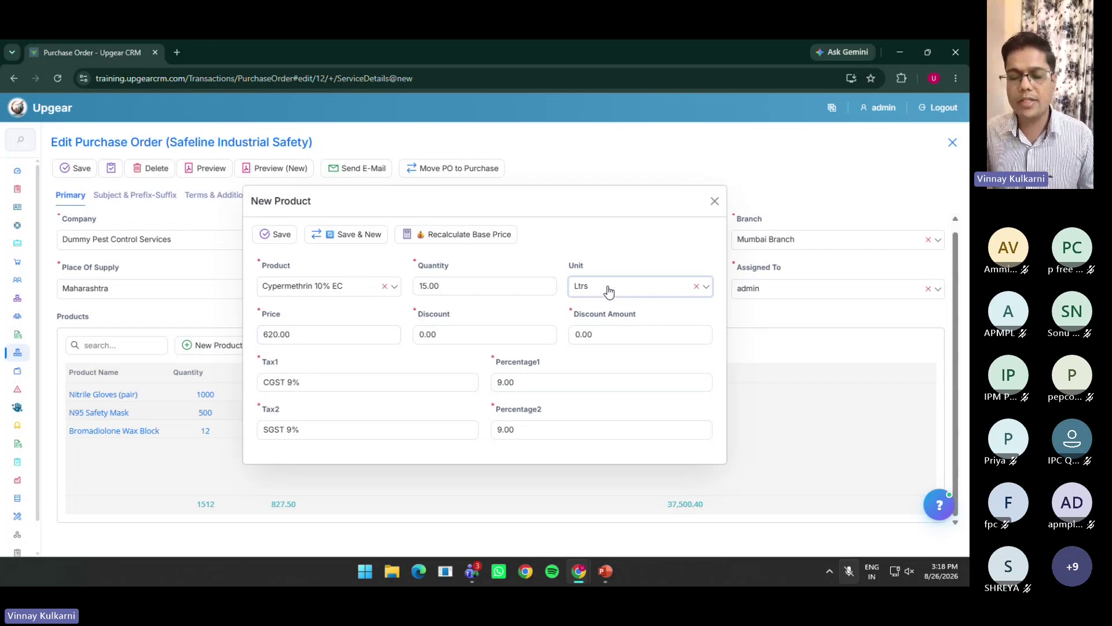
click(270, 234)
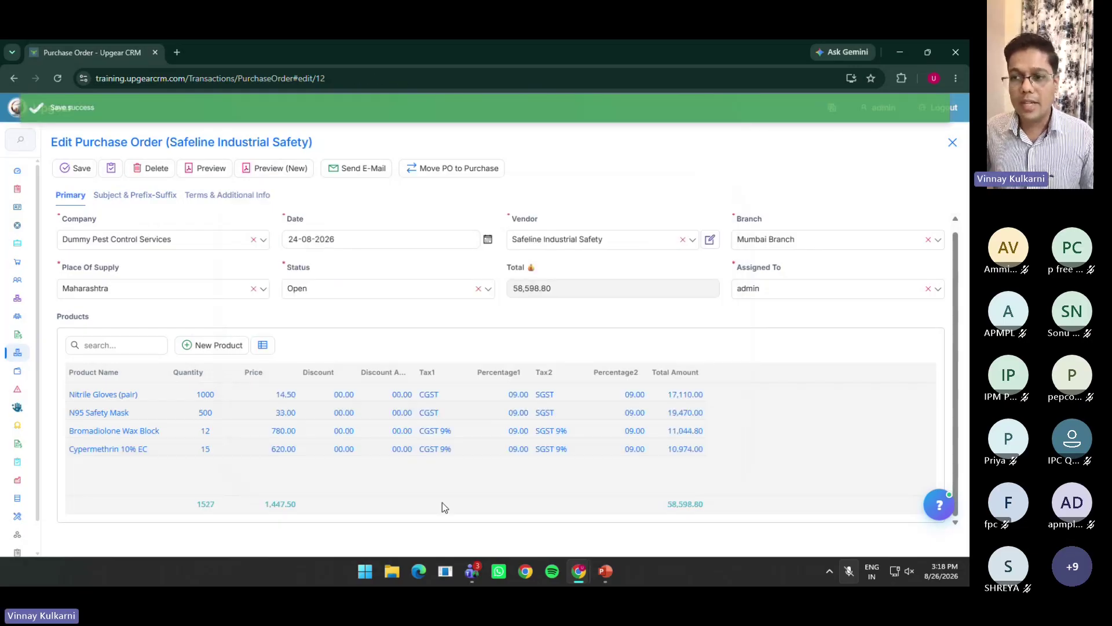
Preview the purchase order document, review its product lines, totals and terms, and close the preview
click(206, 168)
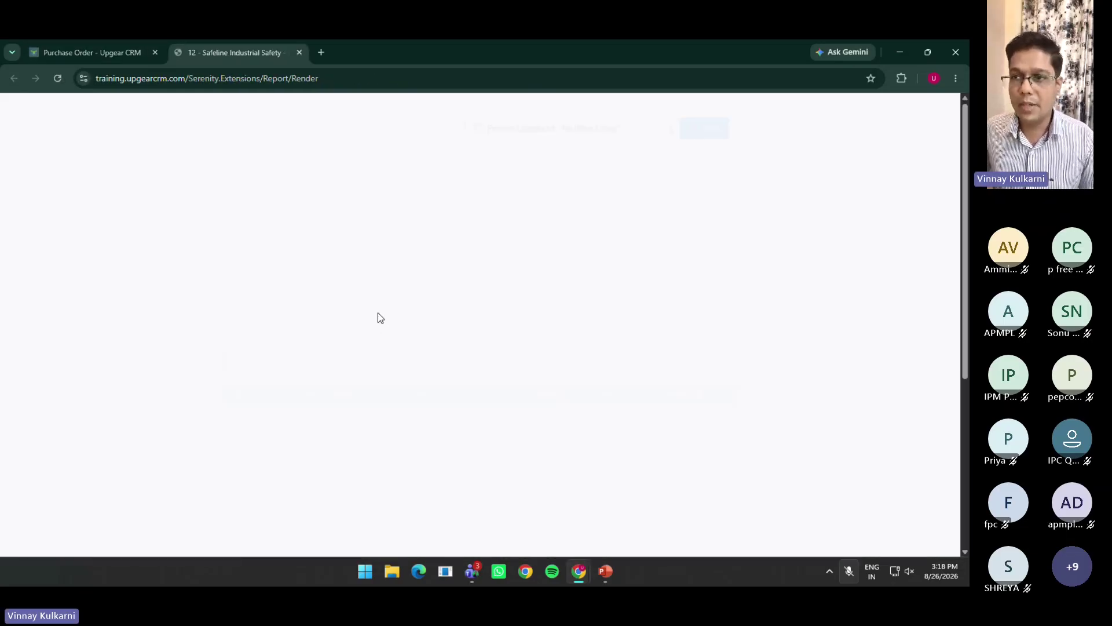
scroll(392, 324, down, 1)
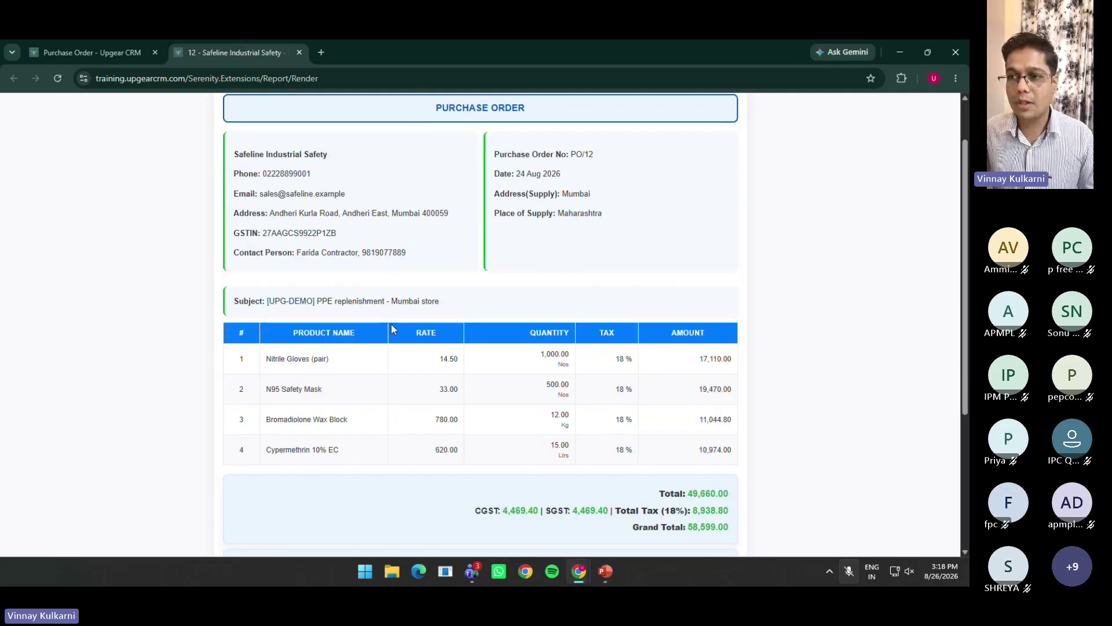
scroll(391, 324, down, 3)
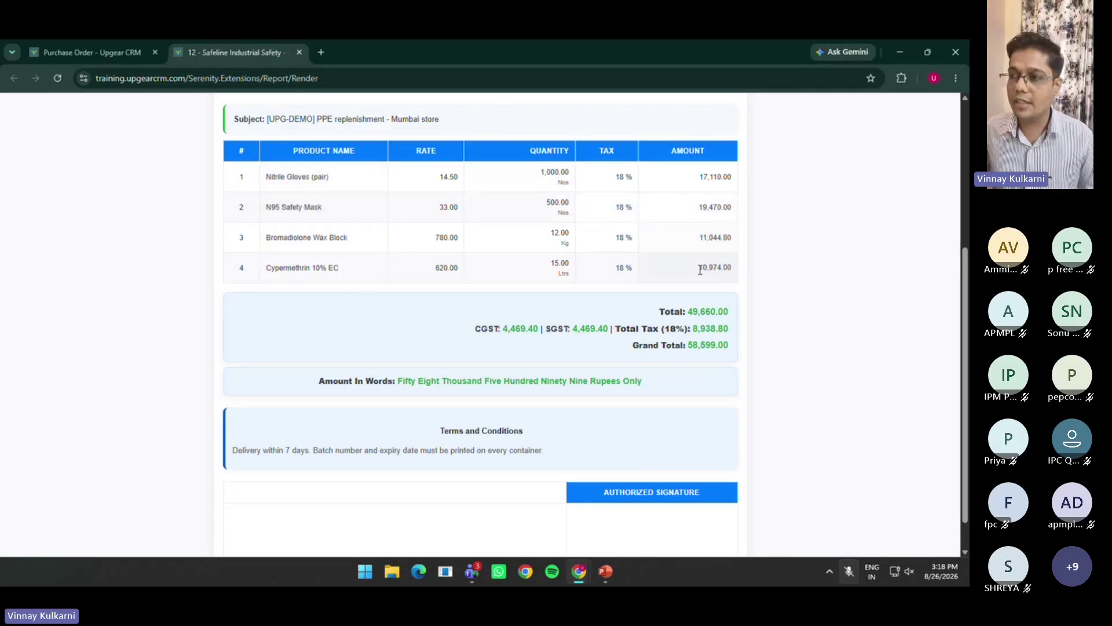
scroll(704, 272, down, 1)
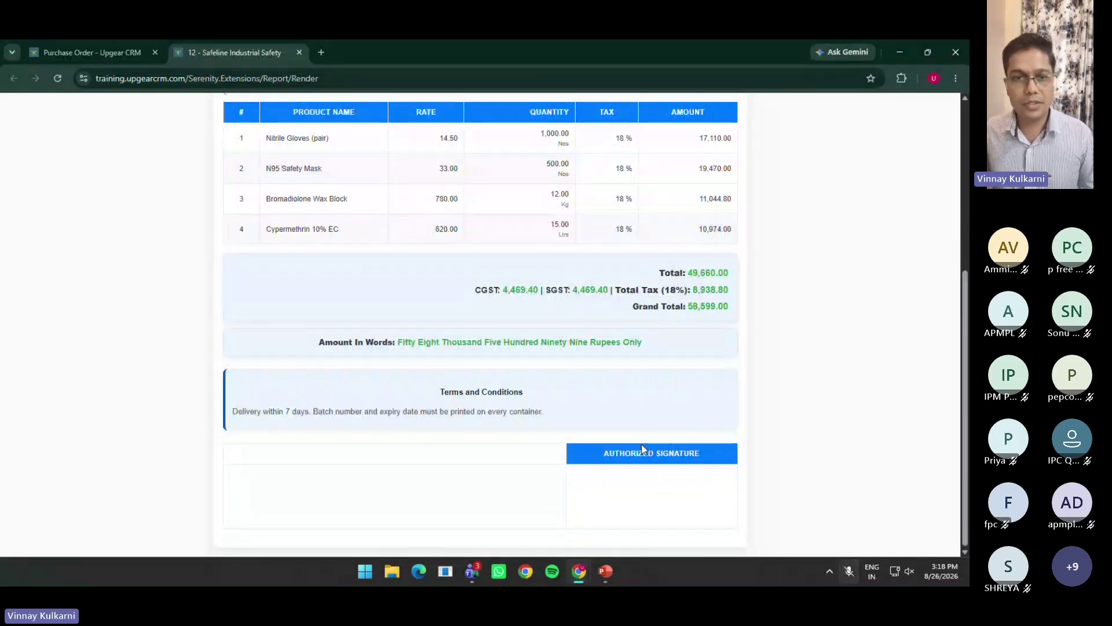
scroll(442, 259, up, 5)
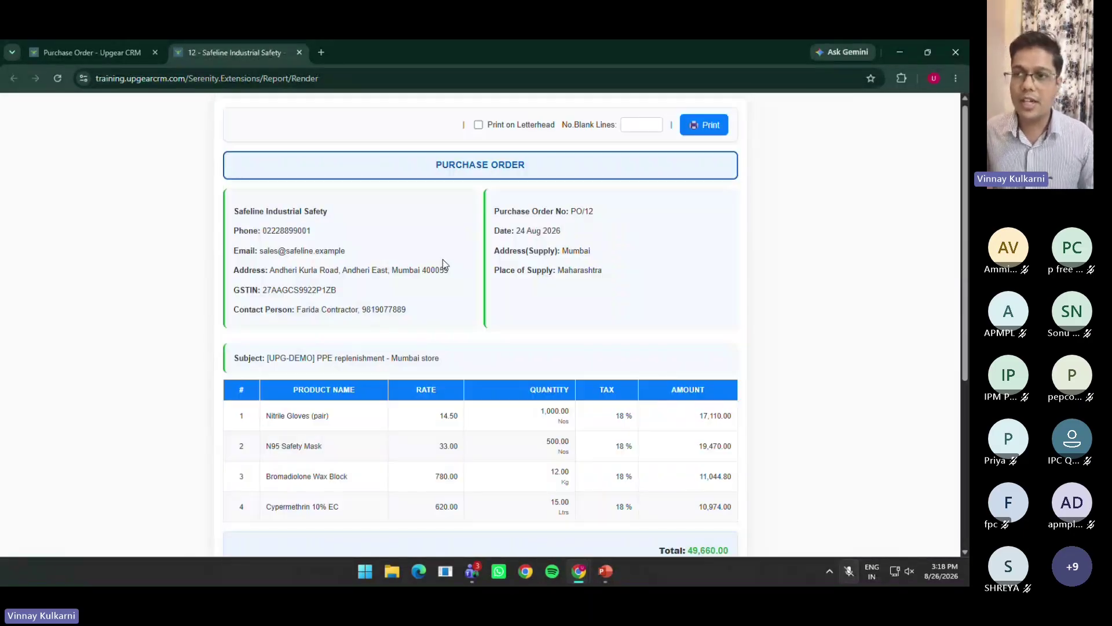
click(299, 54)
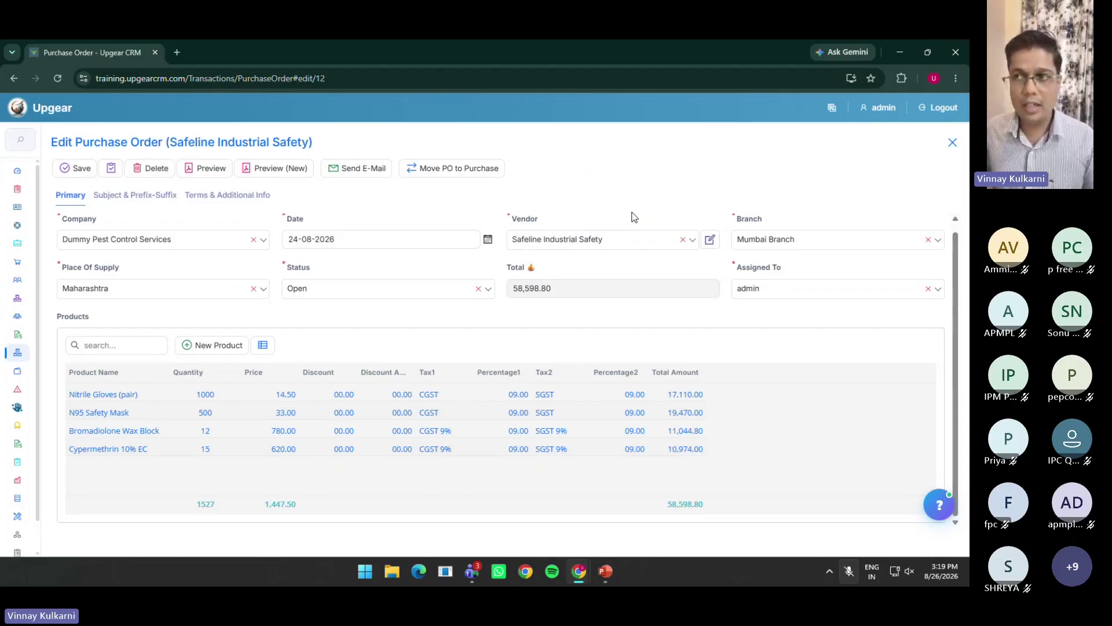
Convert the Safeline Industrial Safety purchase order into a purchase and open the resulting record
click(451, 173)
click(495, 381)
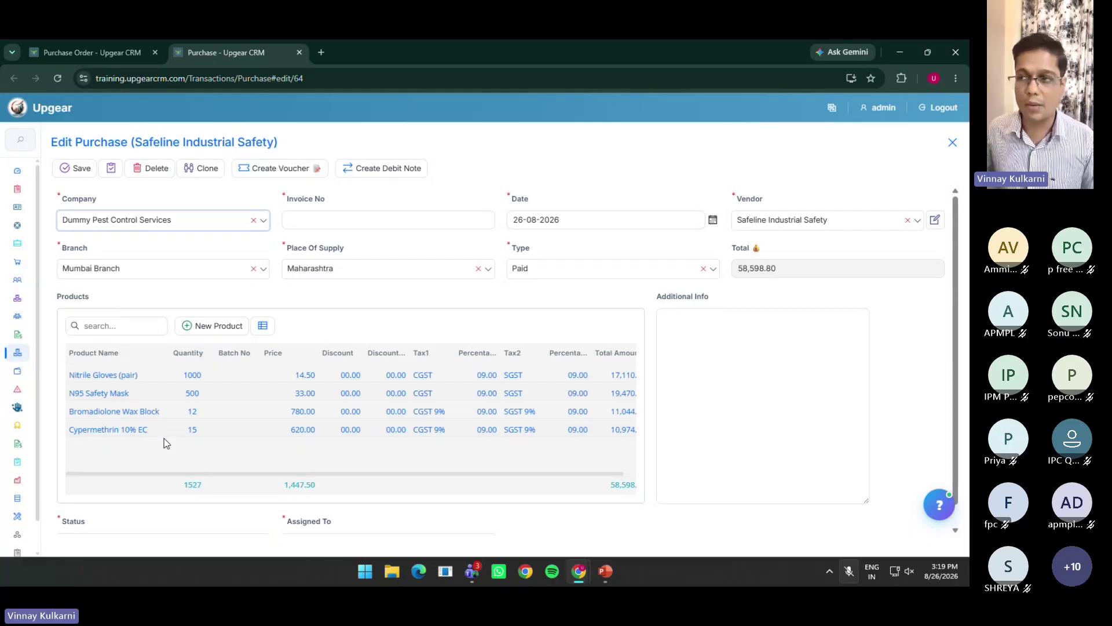
Start a new purchase line for Bromadiolone Wax Block, look at its batch number and expiry date fields, and discard the line
click(201, 328)
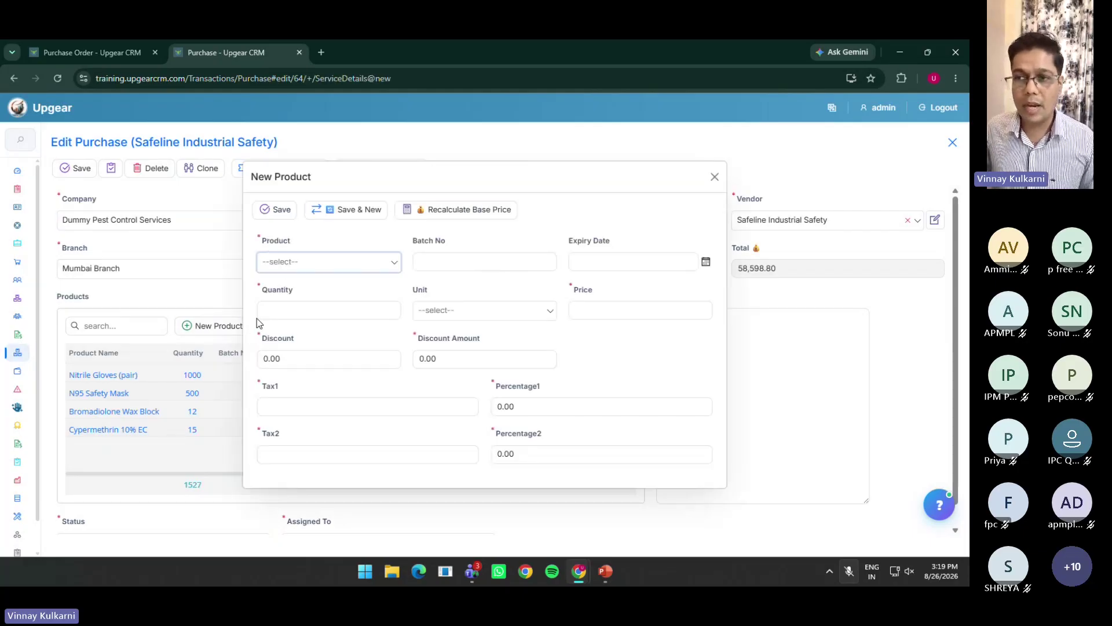
click(339, 262)
click(335, 315)
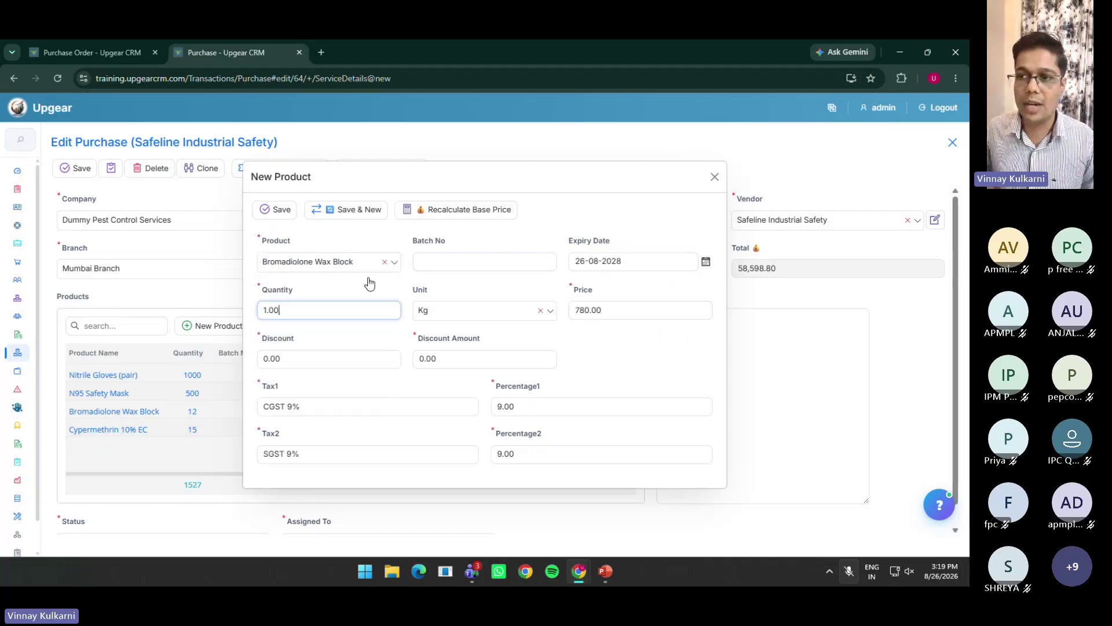
click(439, 250)
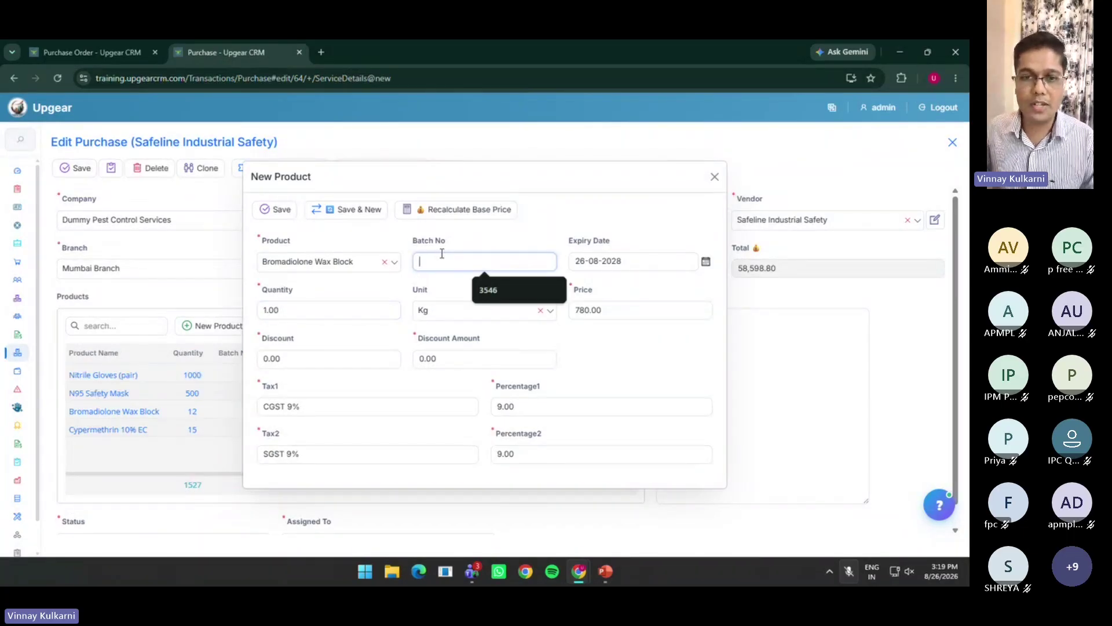
click(629, 262)
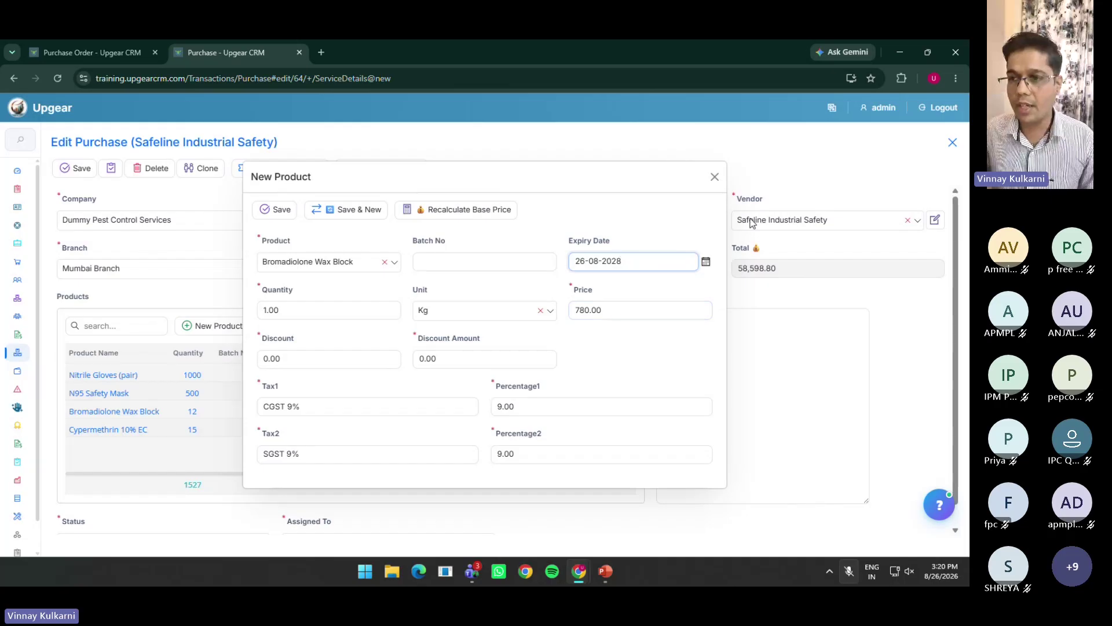
click(715, 177)
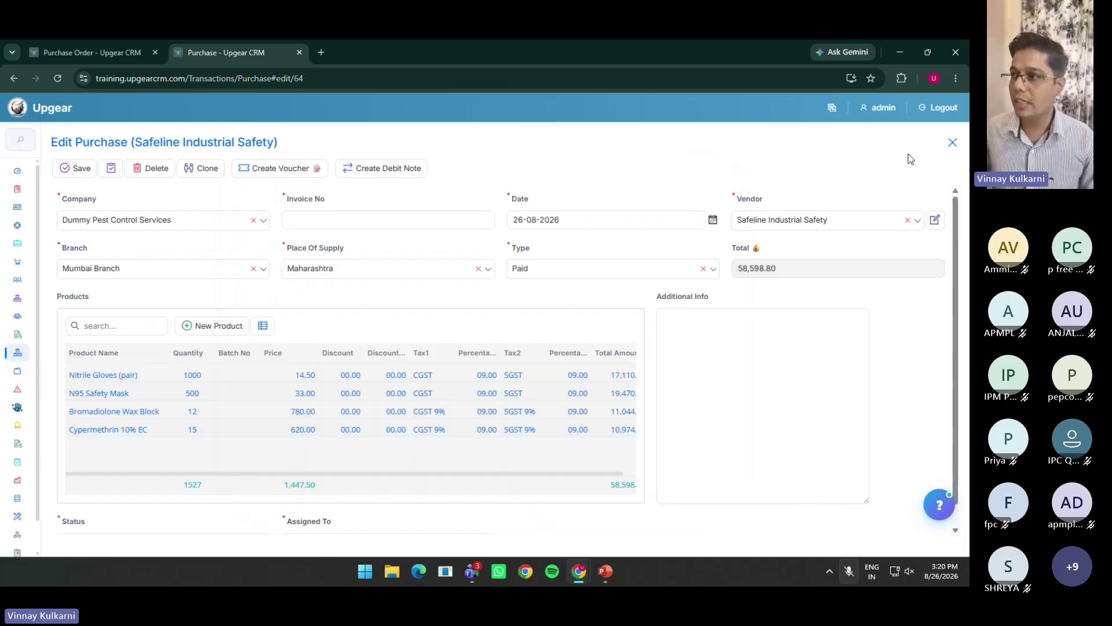
Return to the purchase list, reopen the Safeline purchase dated 26-08-2026, create a voucher from it, and close the voucher
click(951, 145)
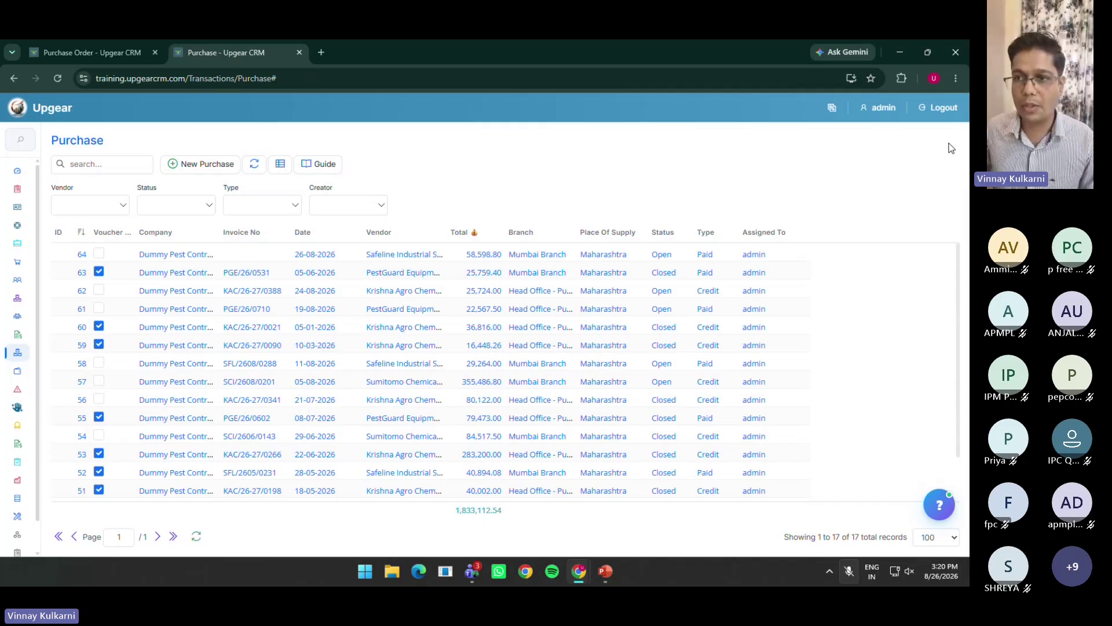
click(161, 290)
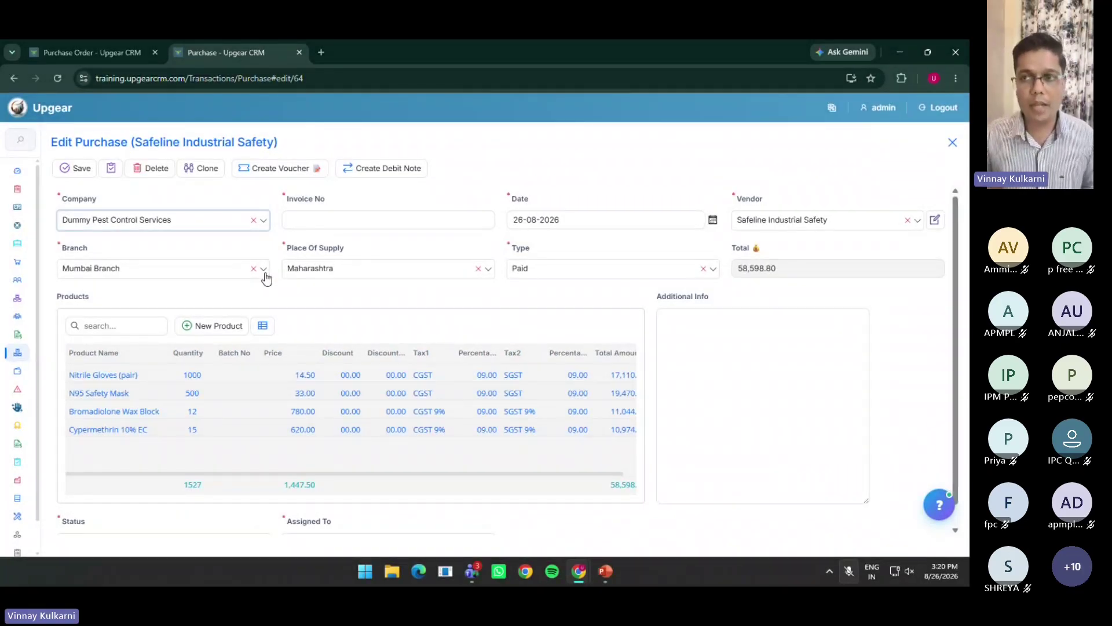
click(287, 171)
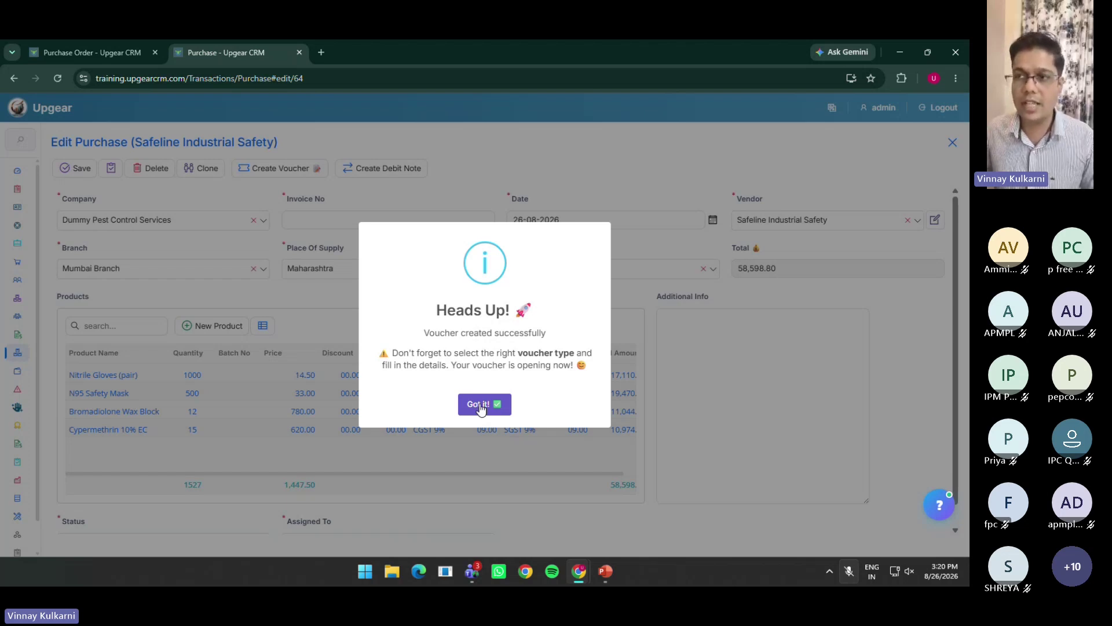
click(481, 407)
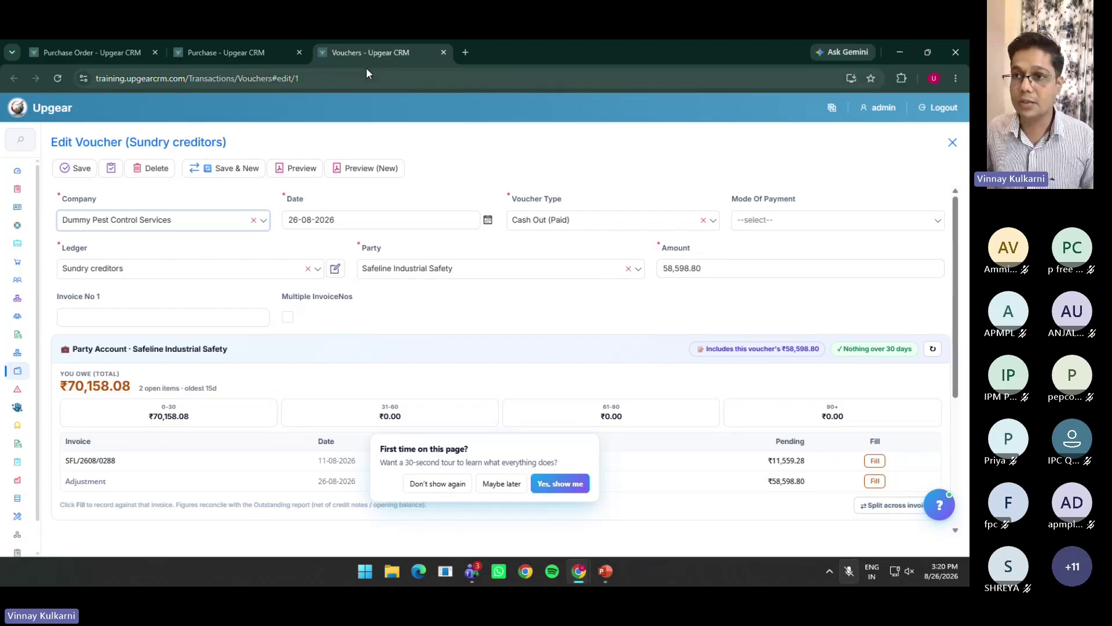
key(ctrl+w)
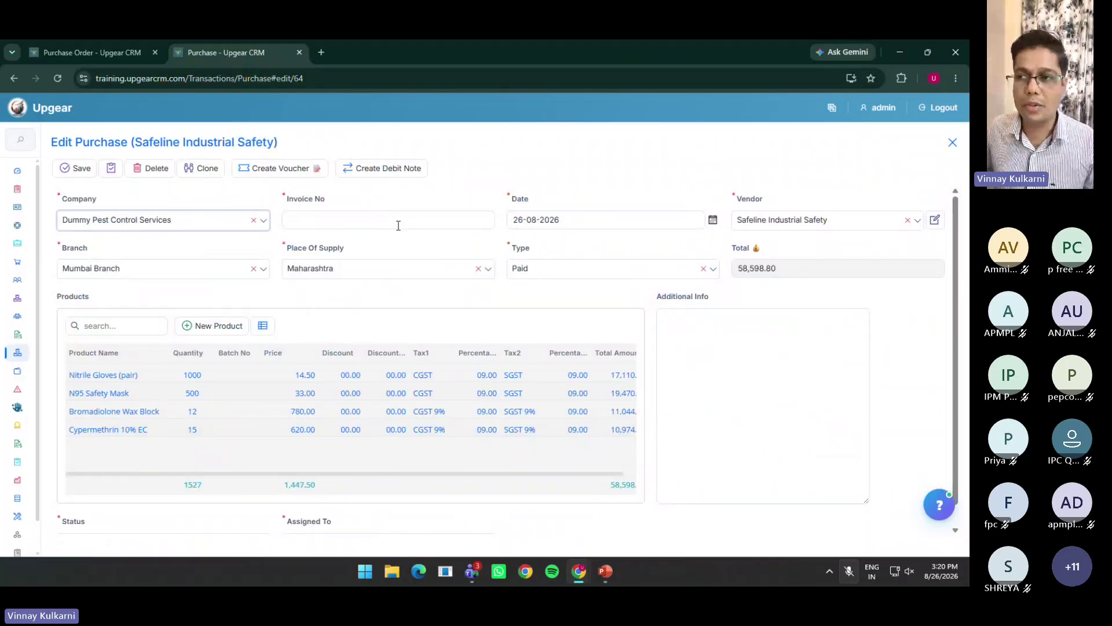
Create a partial debit note from the purchase, returning only the Nitrile Gloves (pair) line with a quantity of 200
click(408, 170)
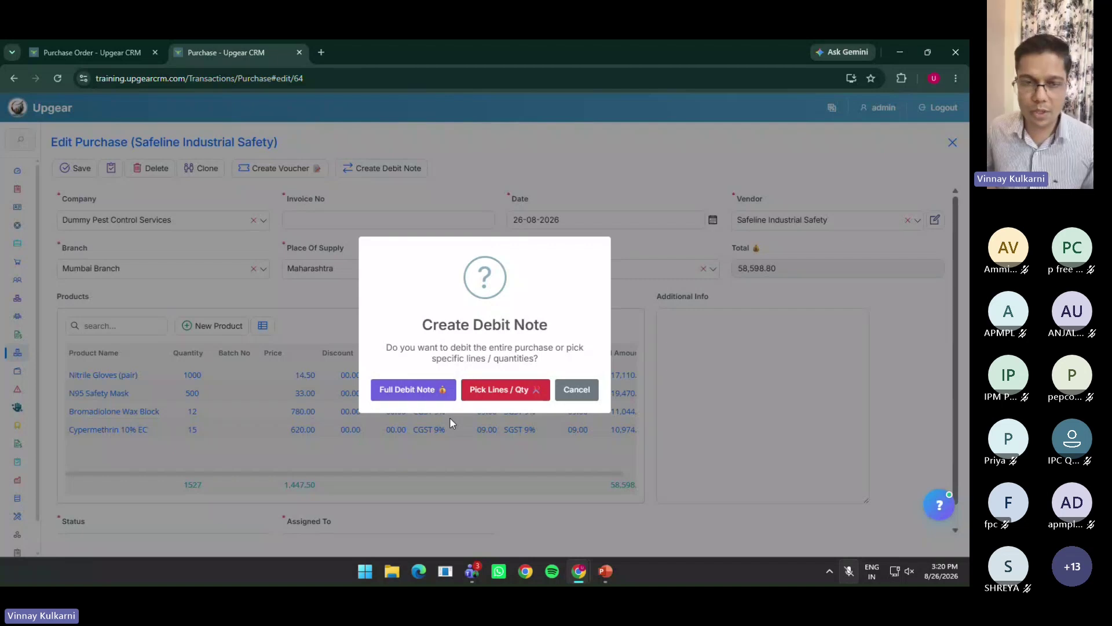
click(528, 391)
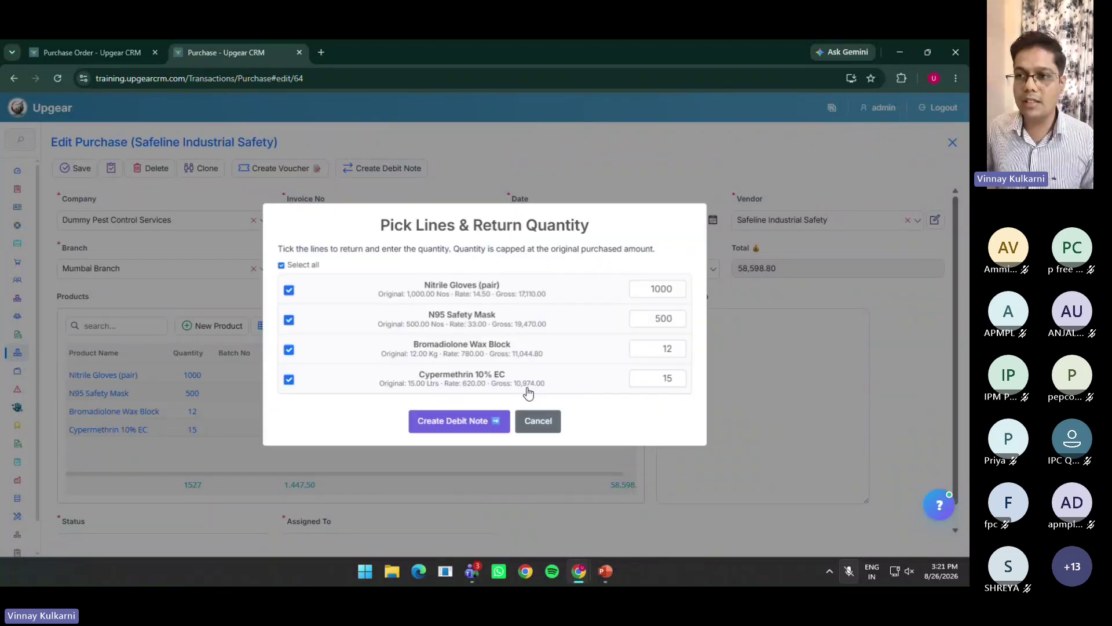
click(297, 321)
click(297, 377)
click(297, 349)
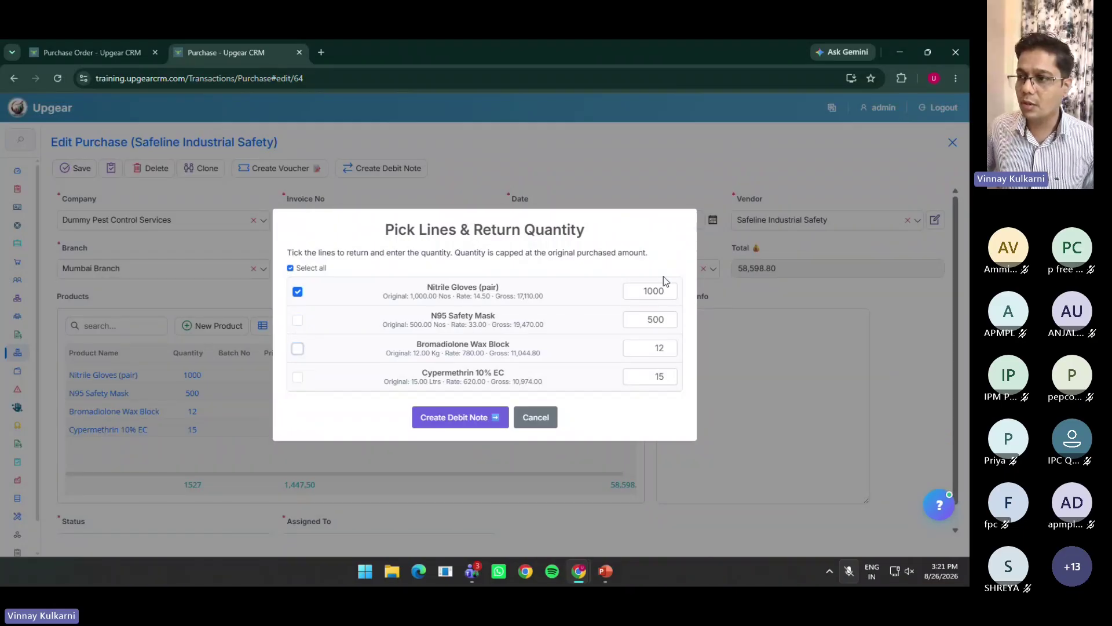
double_click(661, 291)
key(BackSpace)
text(200)
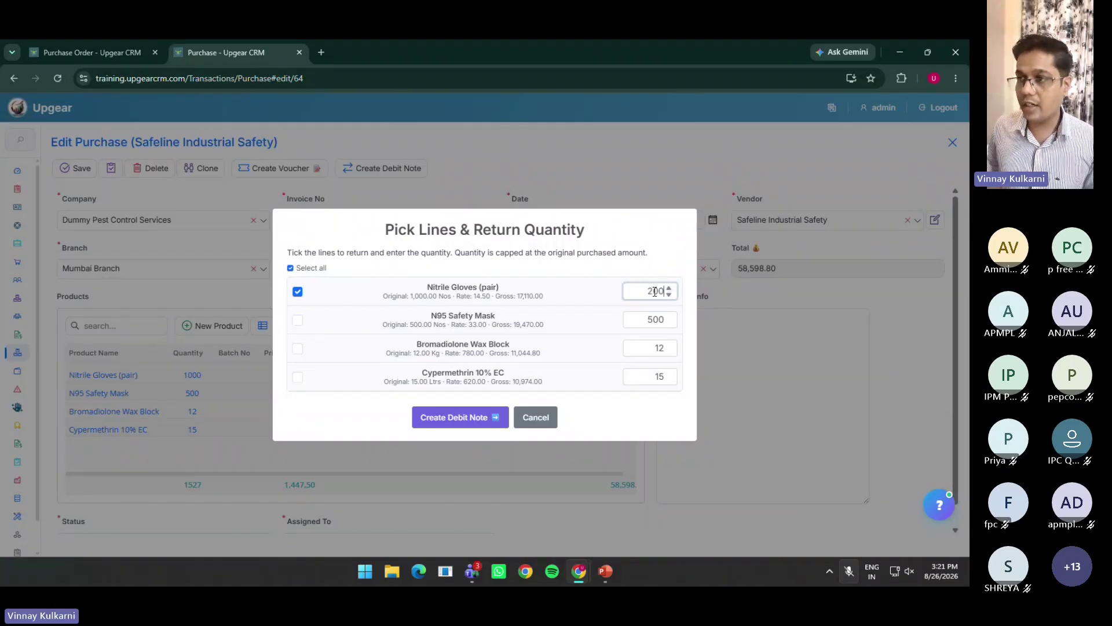
click(486, 418)
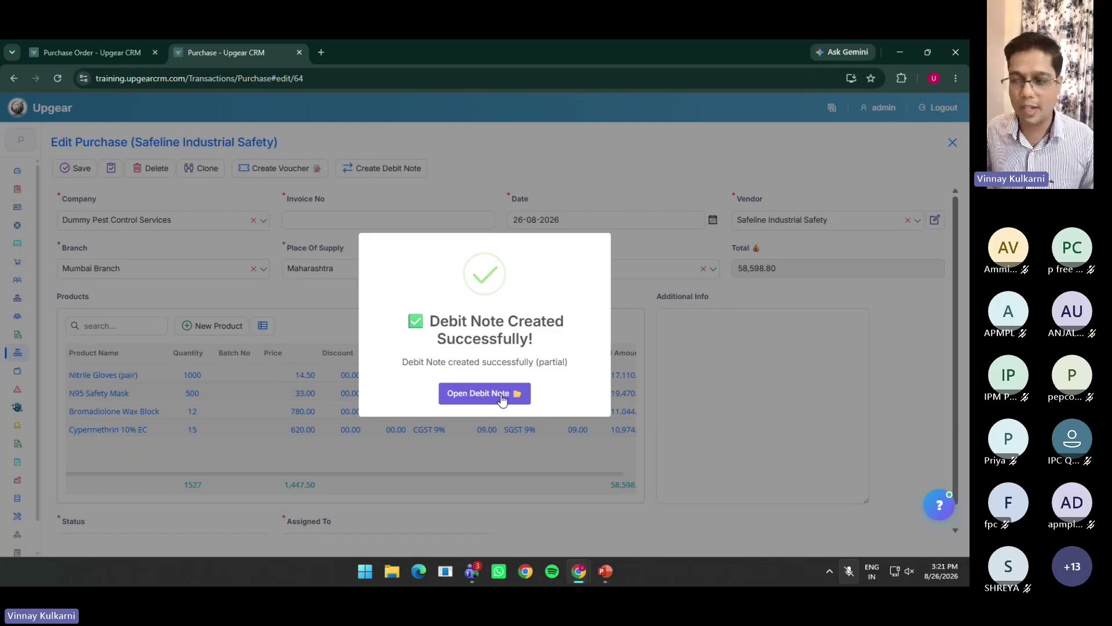
Open the new debit note to view it, close it, and return to the purchase list
click(513, 395)
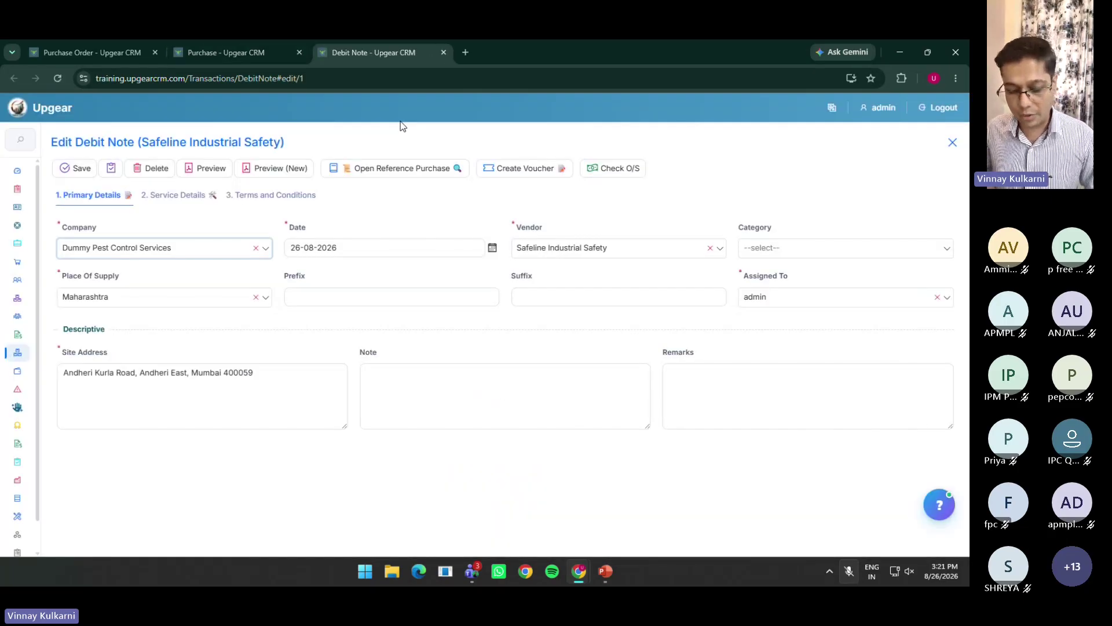
key(ctrl+w)
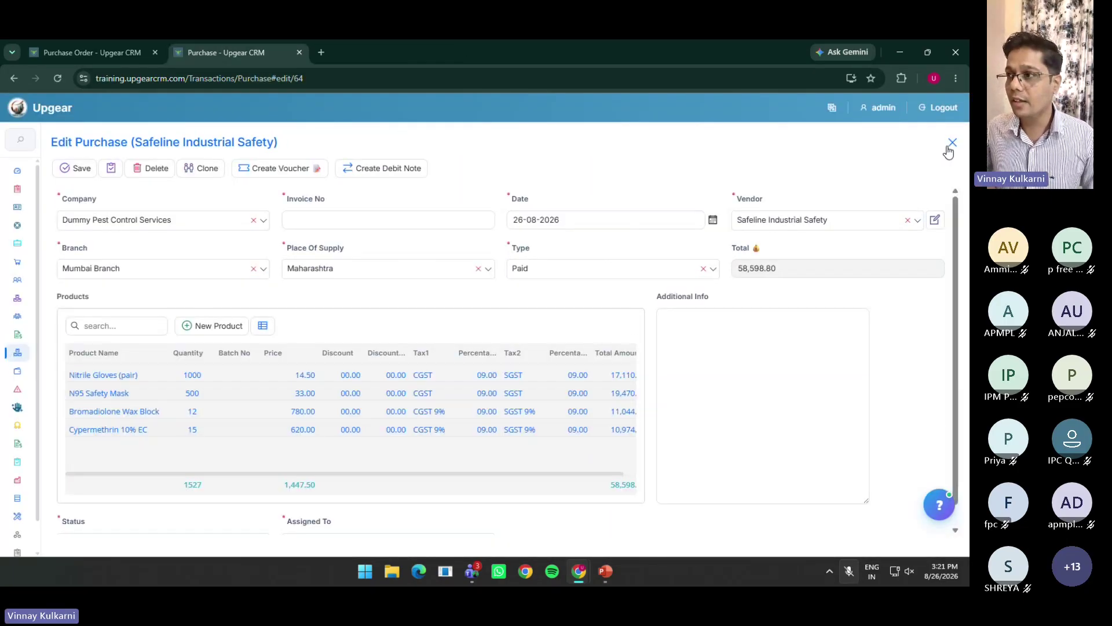
click(950, 145)
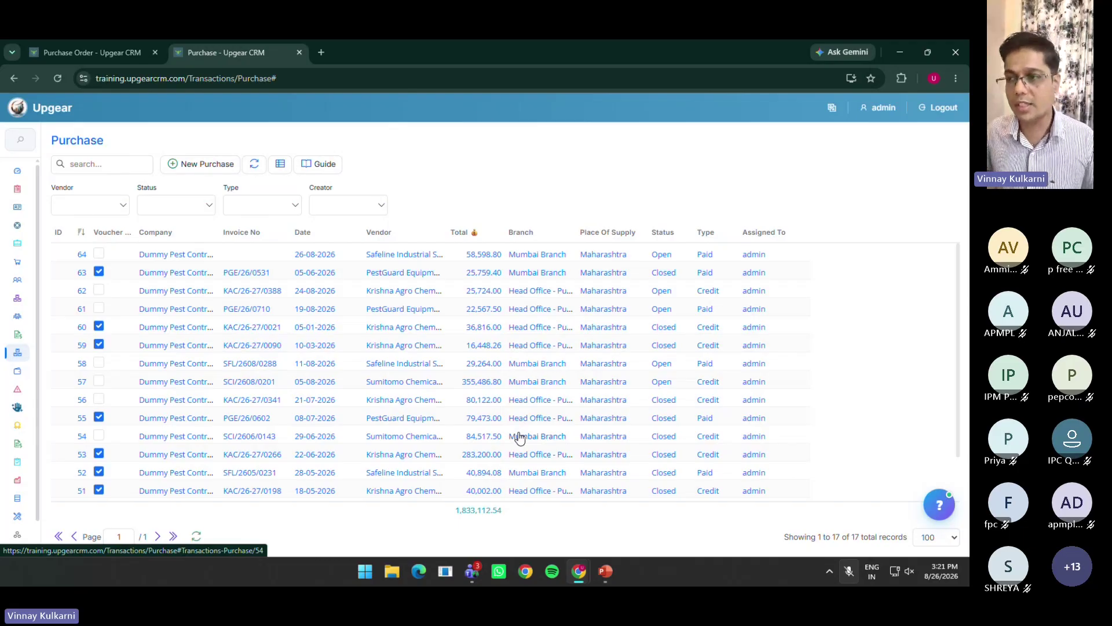
Switch to the PowerPoint slideshow and advance it to the "Moving it, and writing it off" slide
key(alt+Tab)
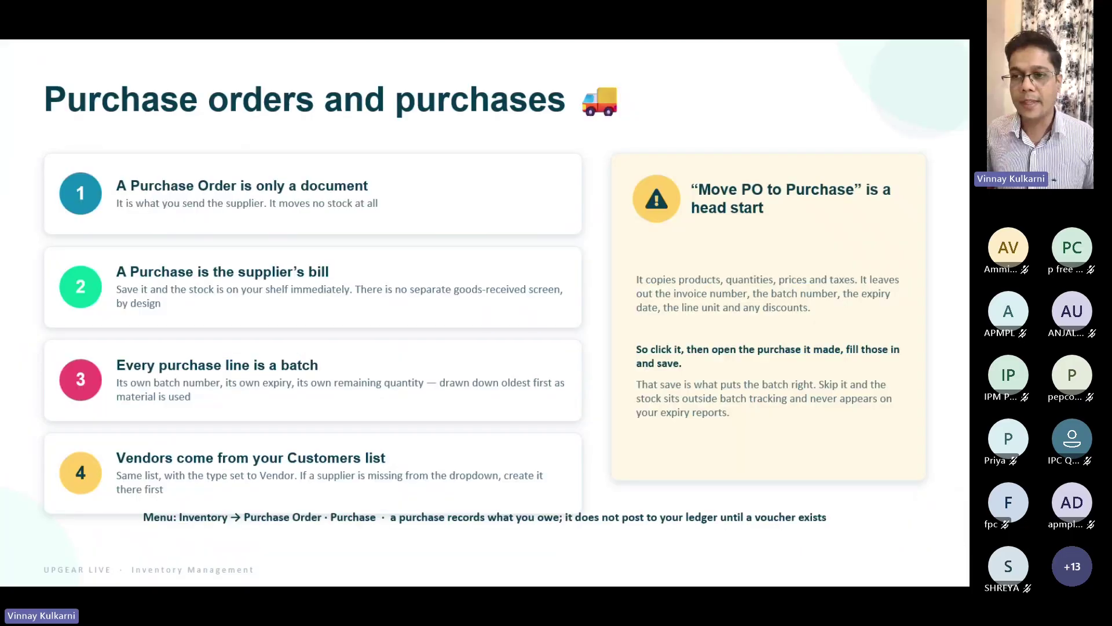
key(Right)
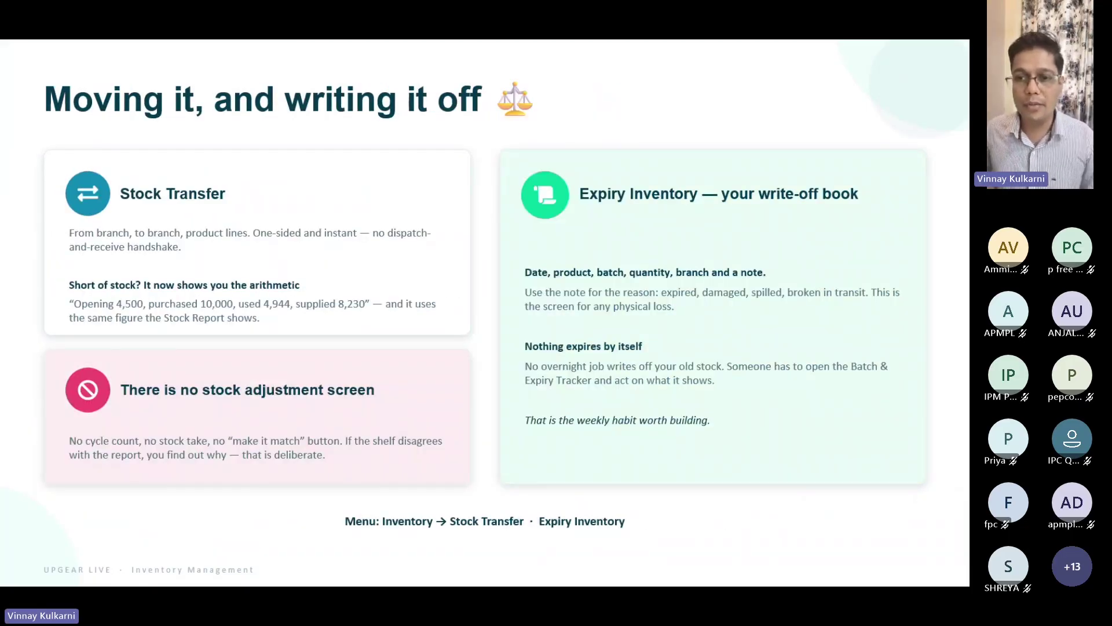
Switch to Upgear CRM, open the Stock Transfer list, and start a new stock transfer to view its company and branch fields
key(alt+Tab)
mouse_move(92, 475)
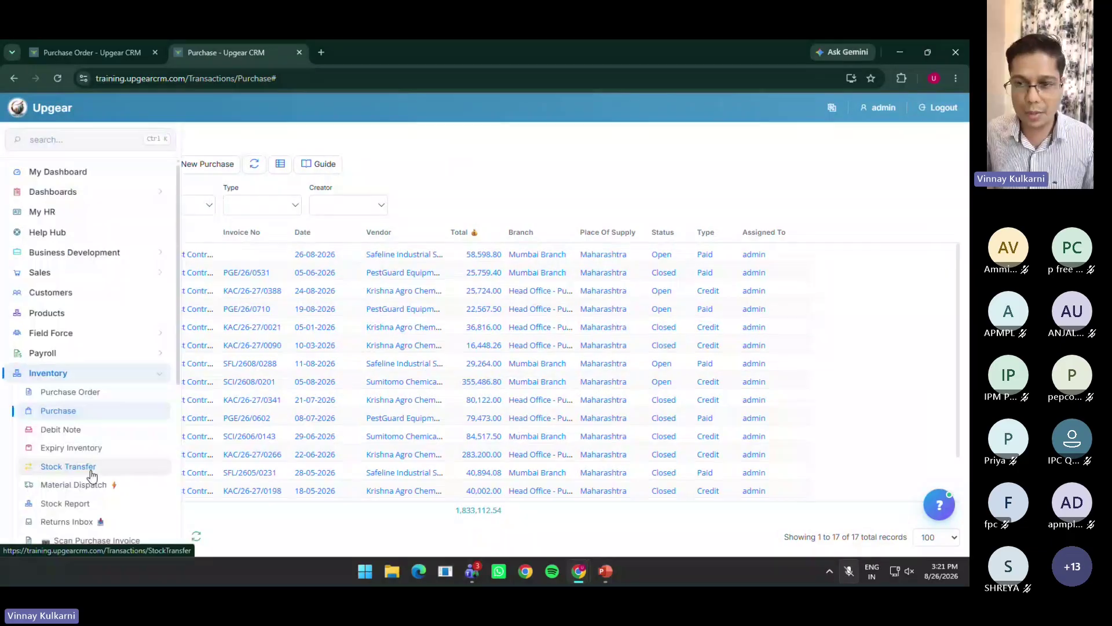
click(91, 472)
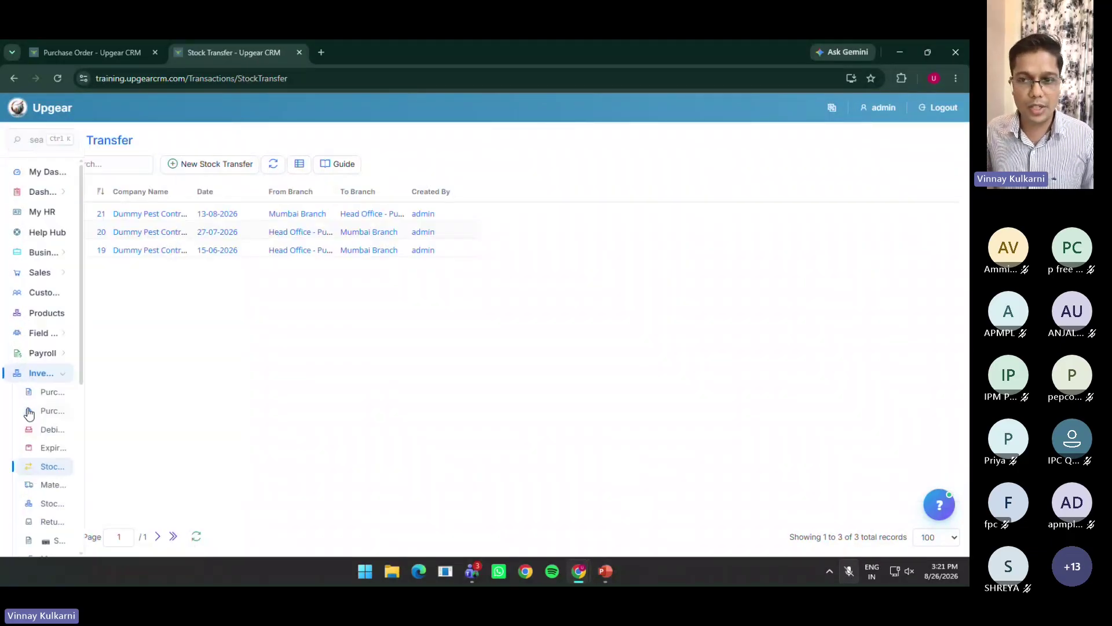
click(213, 165)
click(207, 219)
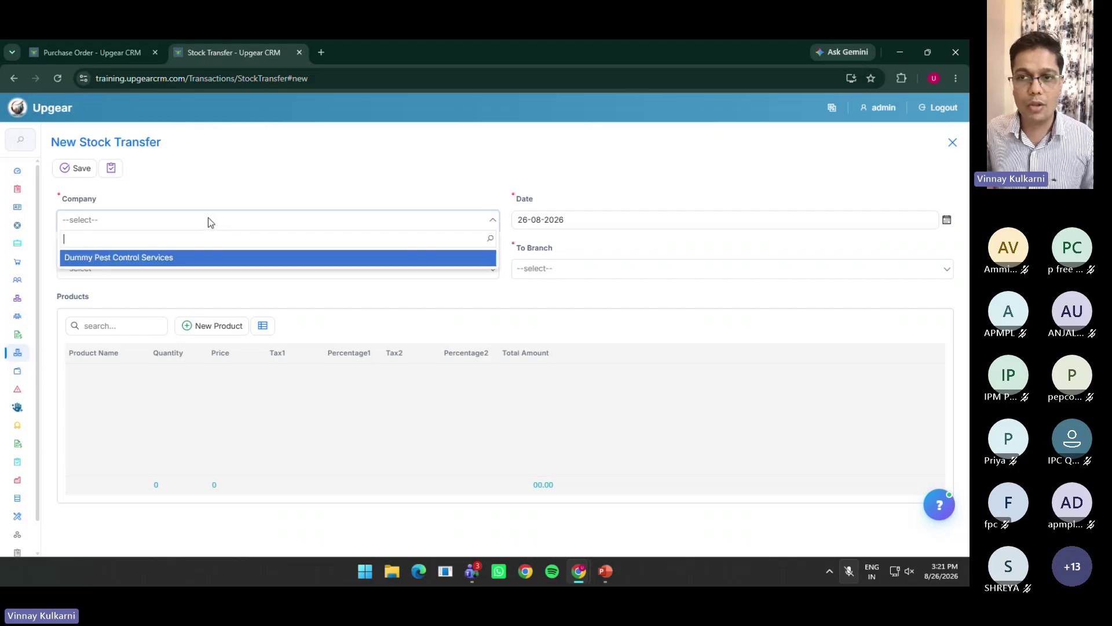
click(207, 219)
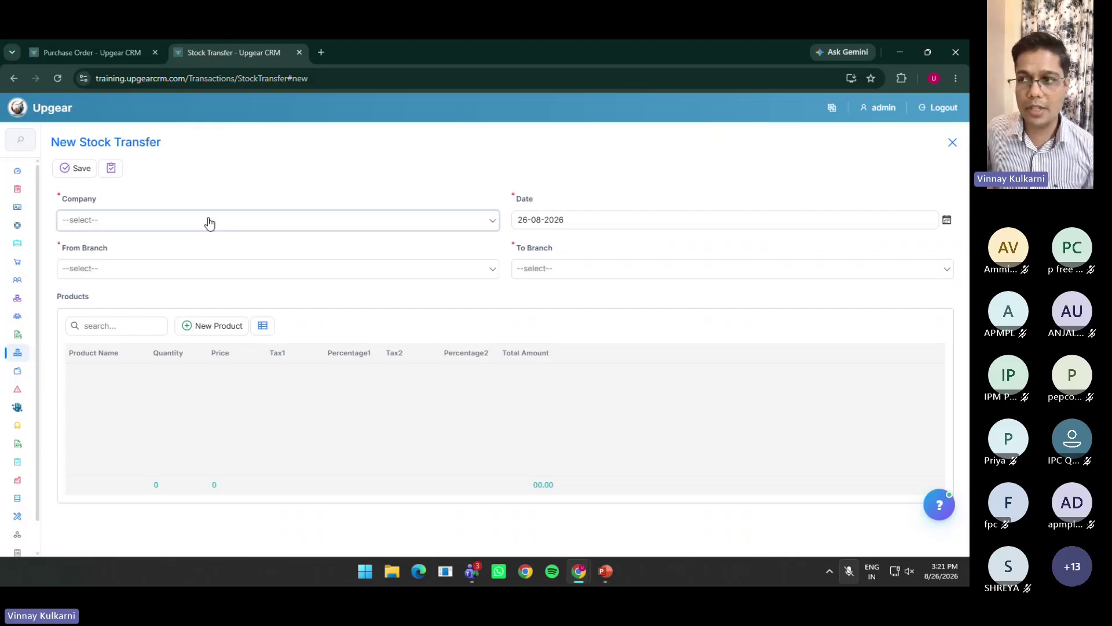
click(165, 269)
click(539, 278)
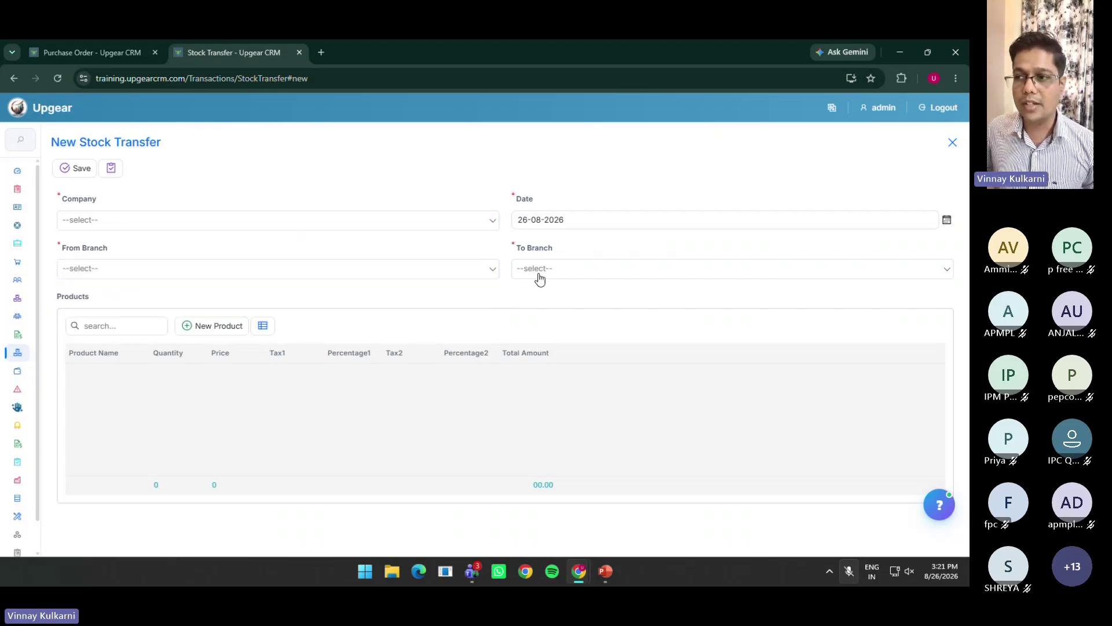
click(539, 278)
click(498, 284)
View the new product line form of the stock transfer, and close both it and the transfer without saving
click(231, 328)
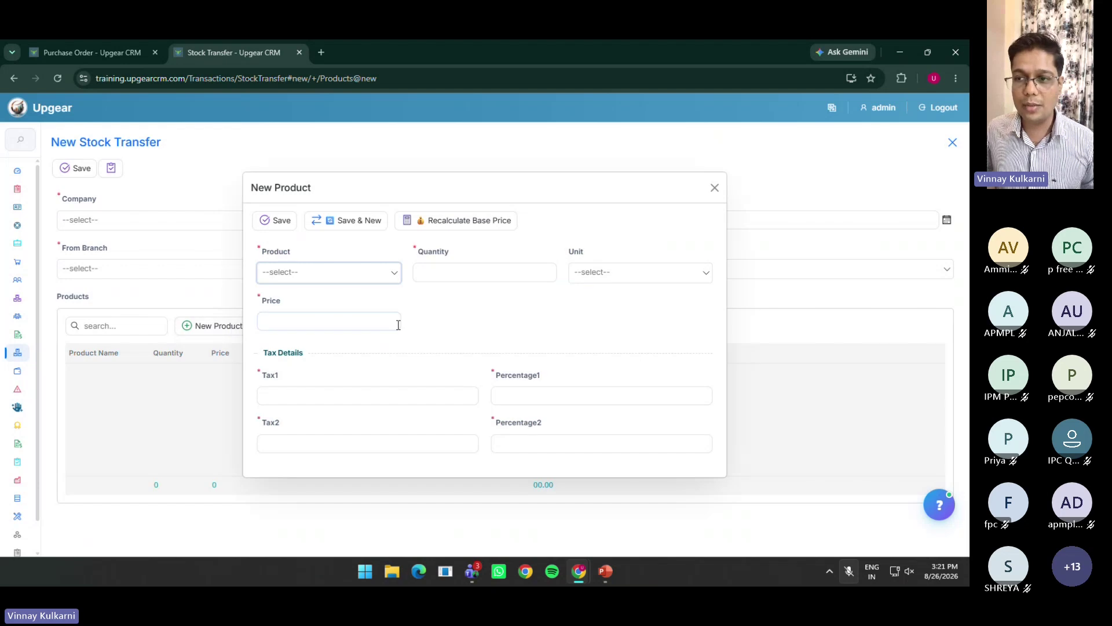
click(715, 188)
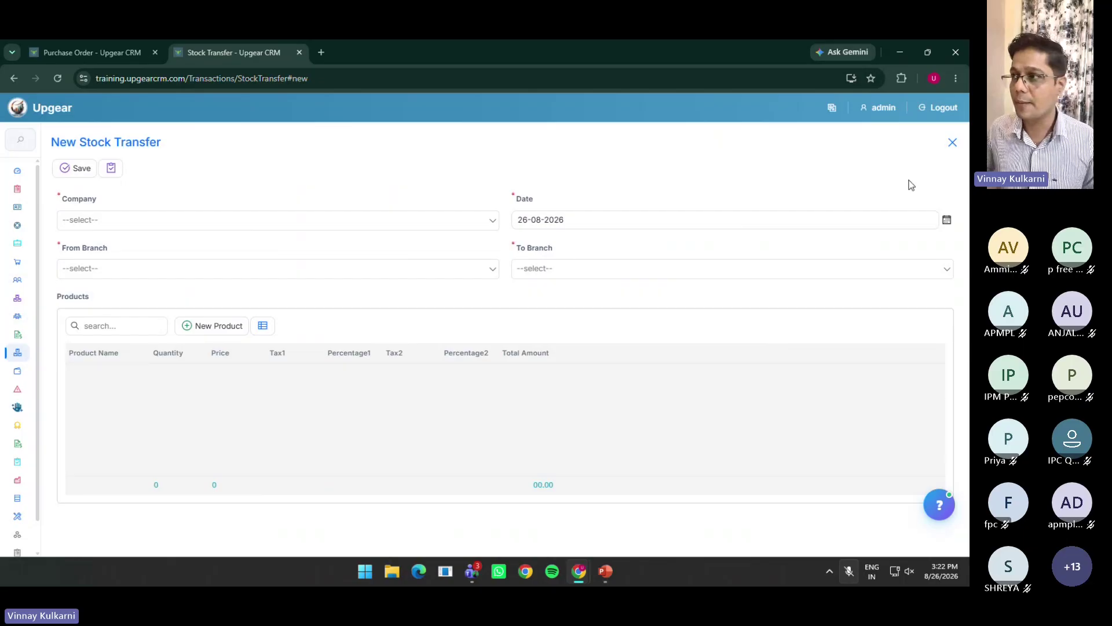
click(953, 147)
Check the "Moving it, and writing it off" slide in the PowerPoint slideshow, and return to Upgear CRM to open the Expiry Inventory list
key(alt+Tab)
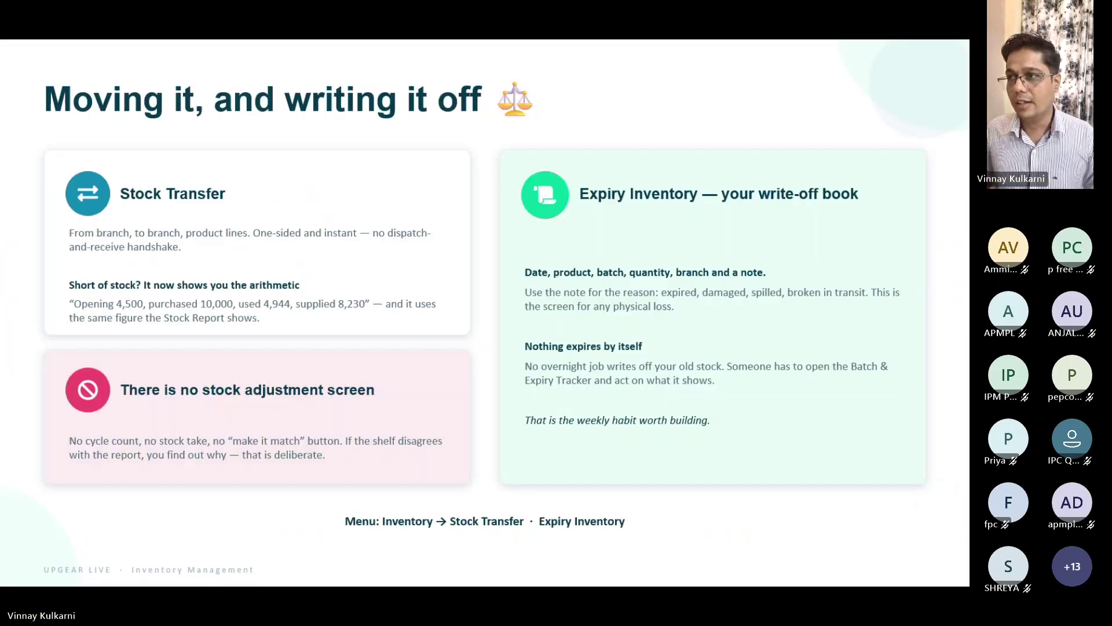
key(alt+Tab)
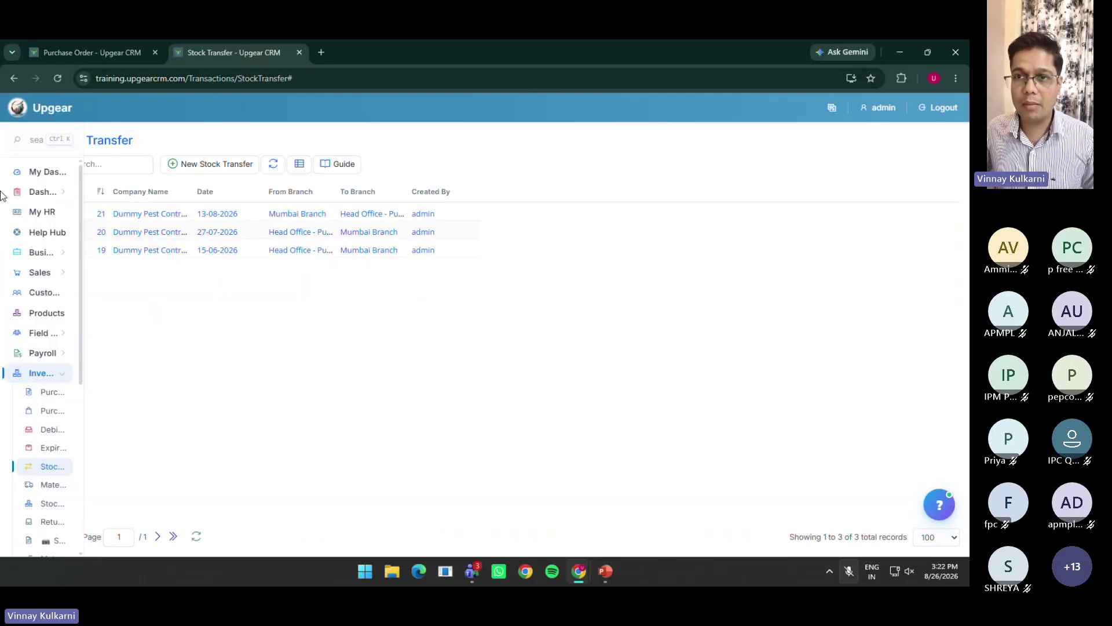
scroll(99, 495, down, 2)
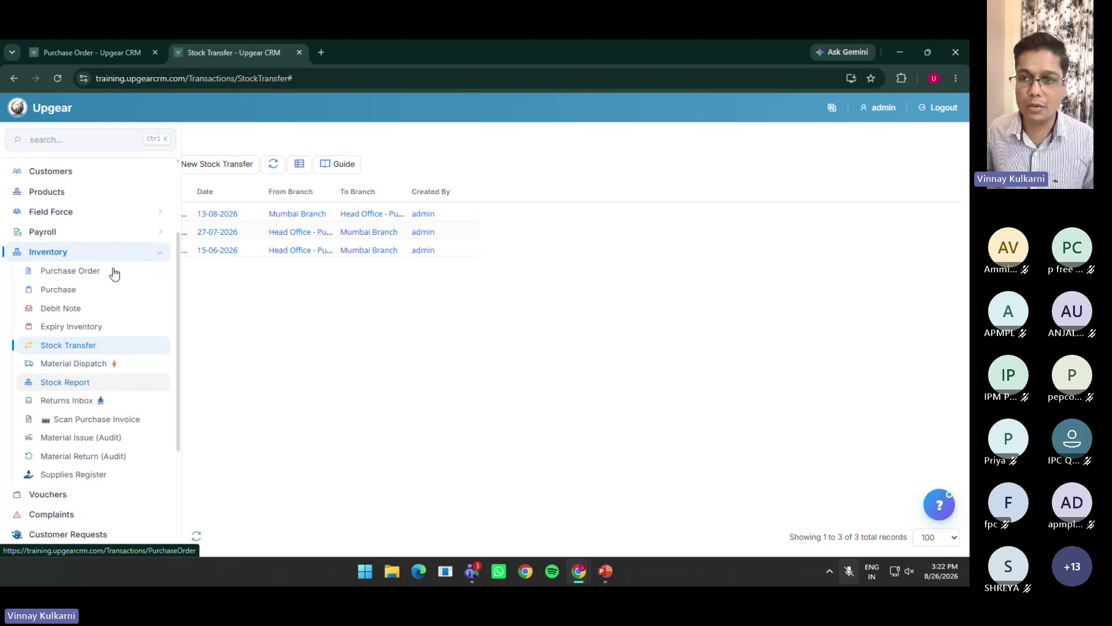
click(99, 339)
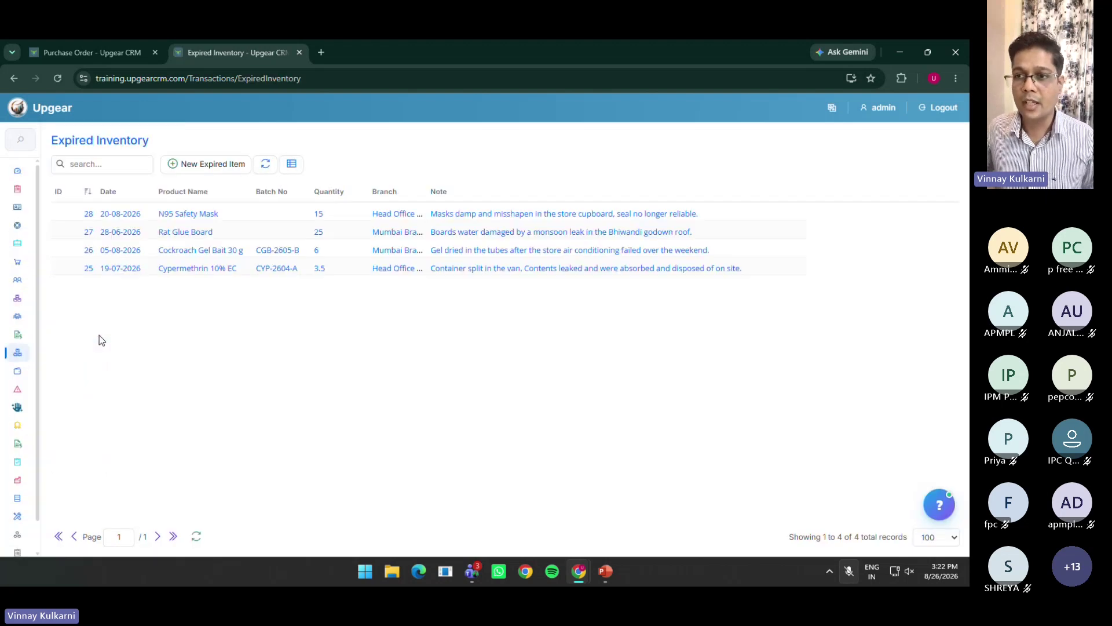
Start a new expired item to view its batch number, quantity and note fields, and close the form without saving
click(216, 165)
click(279, 270)
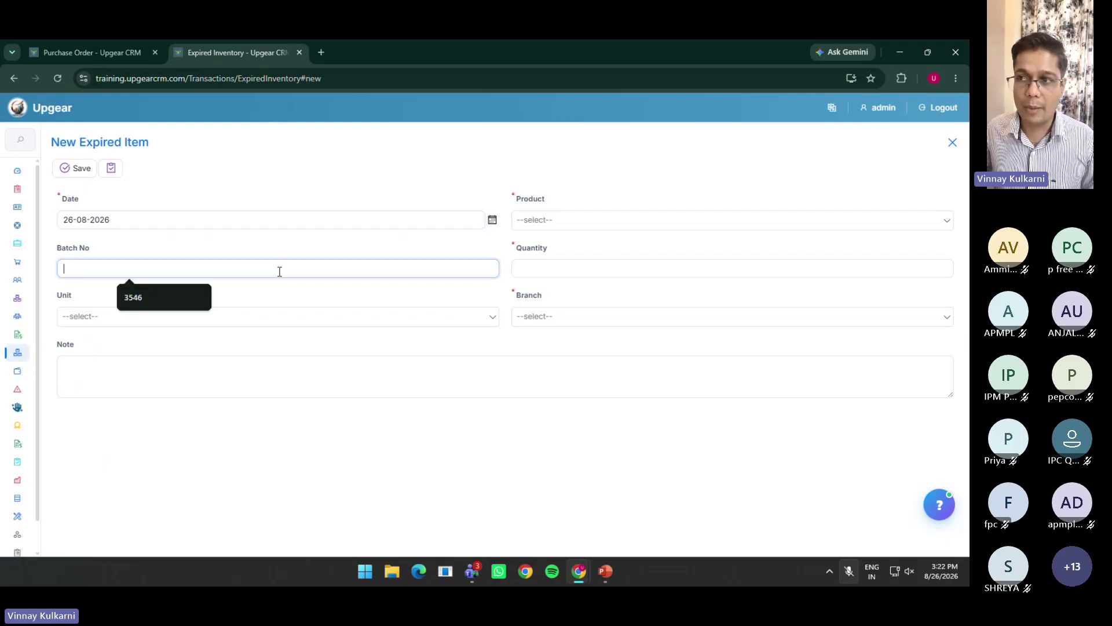
click(616, 271)
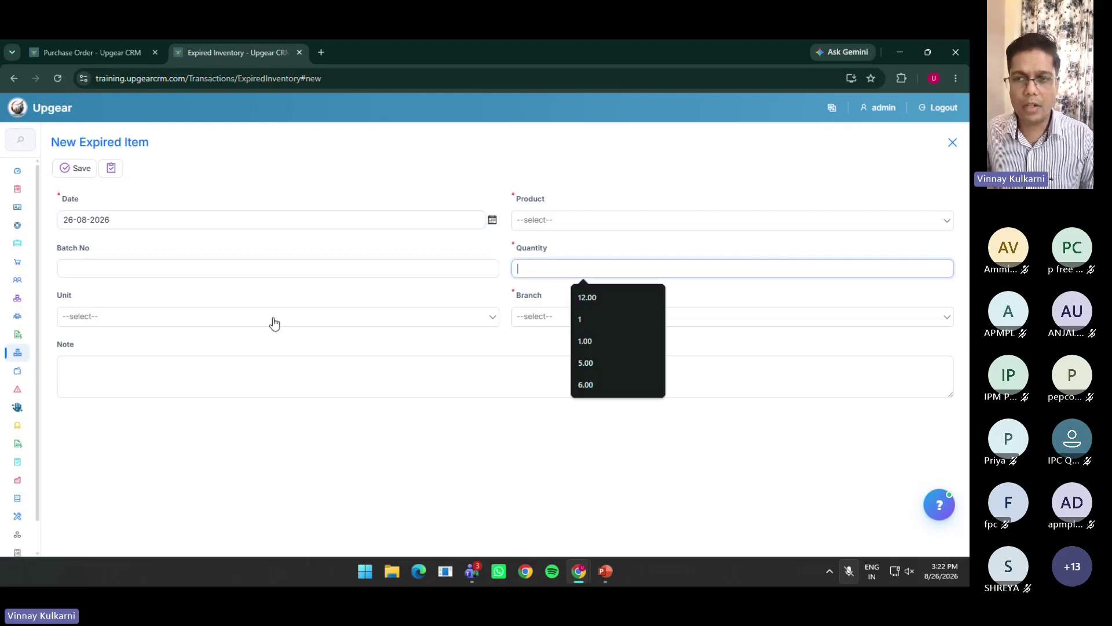
click(442, 384)
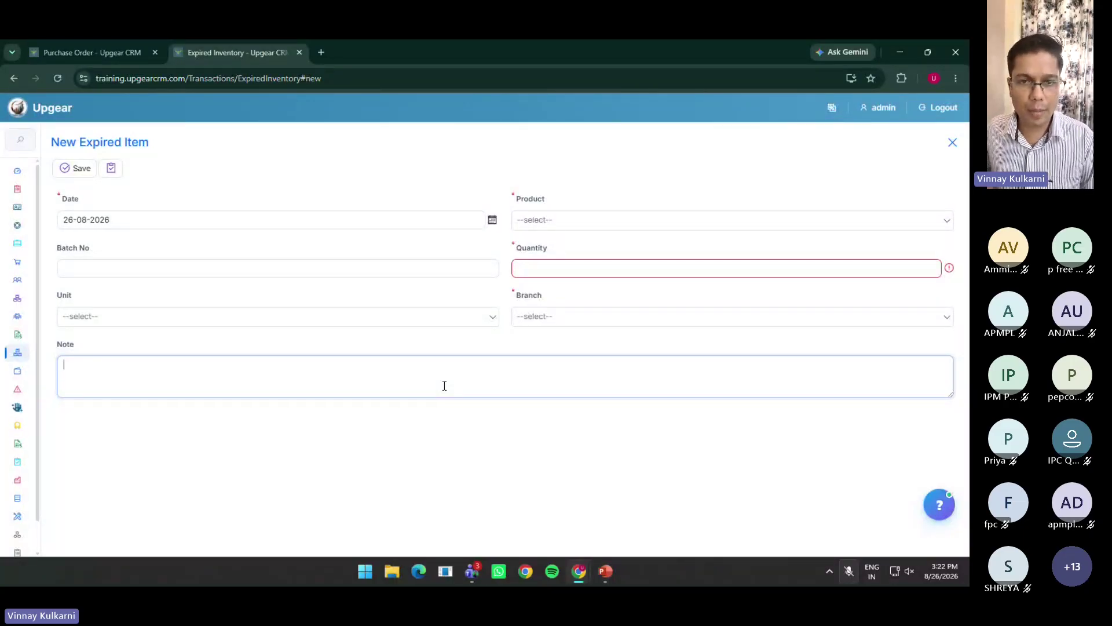
click(952, 142)
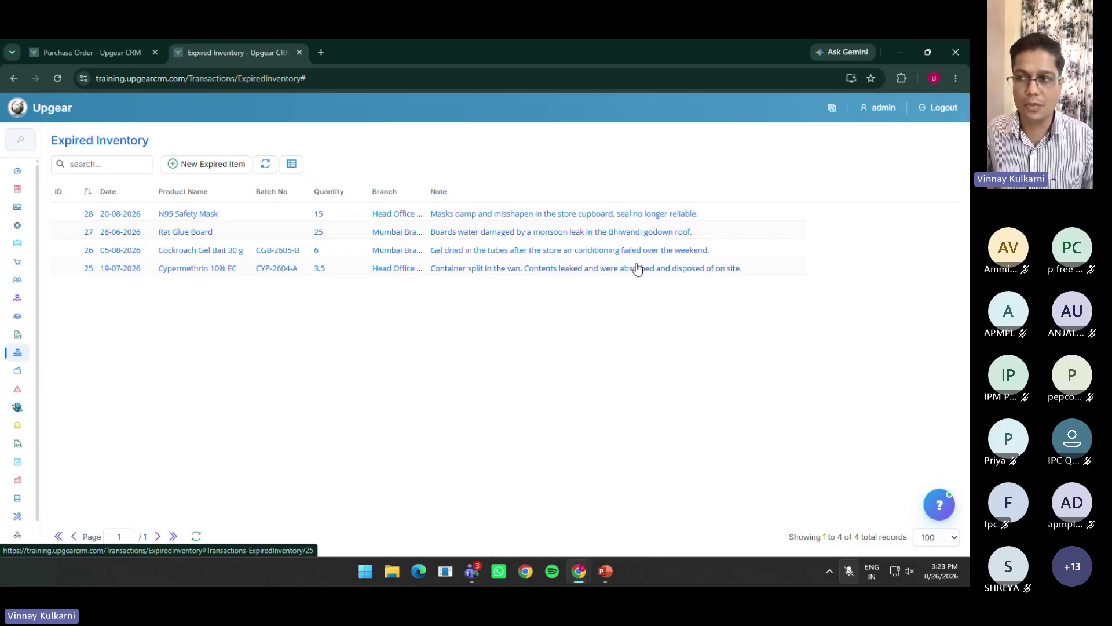
Switch to the PowerPoint slideshow and advance it to the "From supplier to shelf" live demo slide
key(alt+Tab)
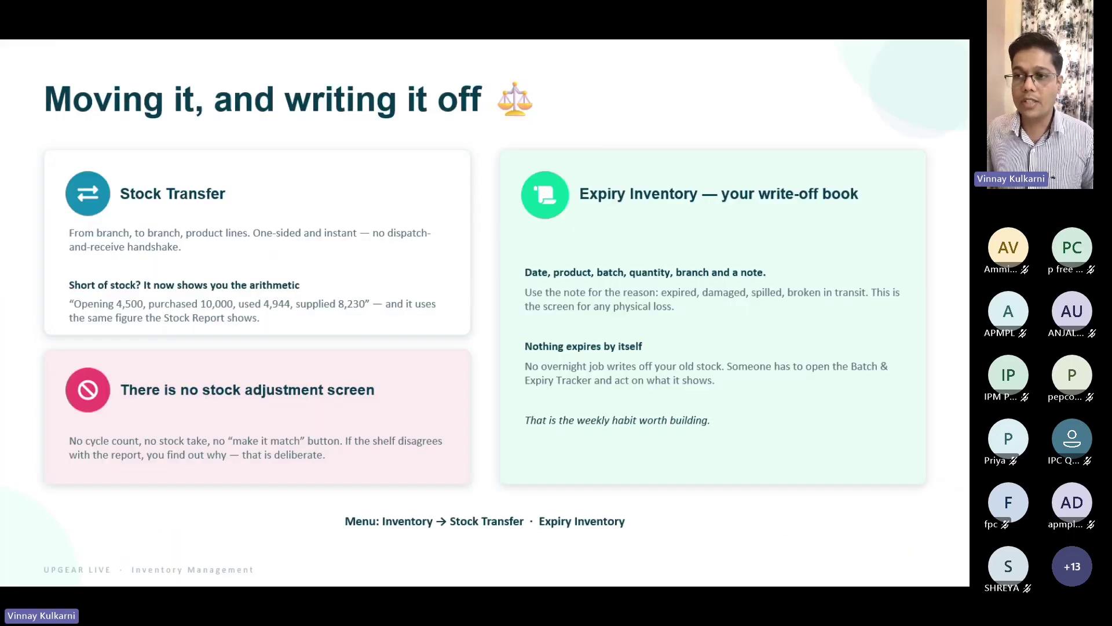
key(alt+Tab)
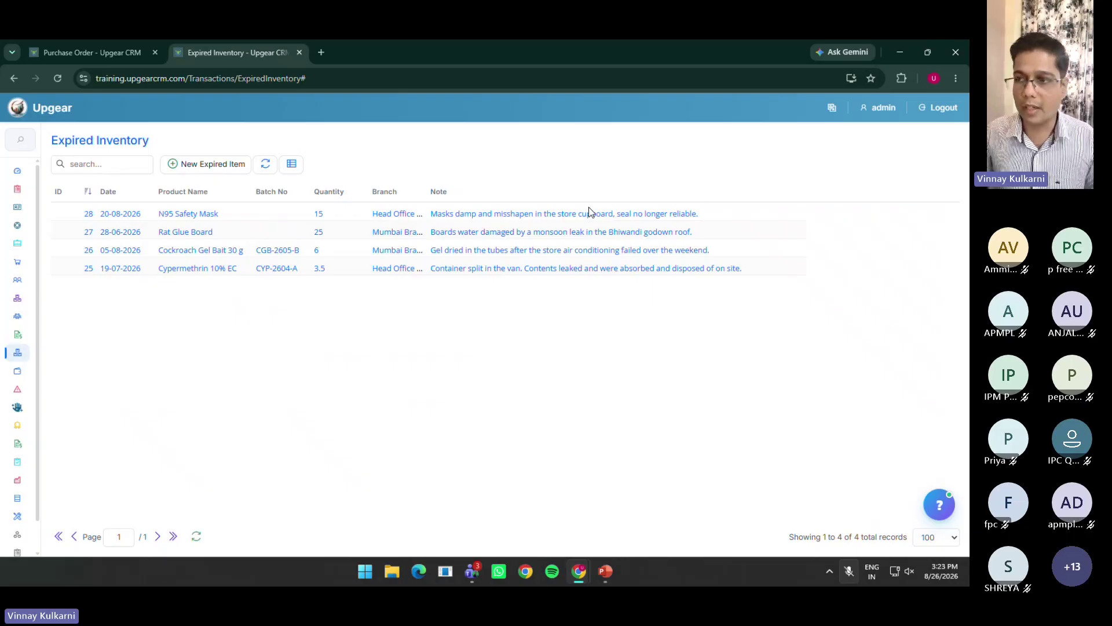
key(alt+Tab)
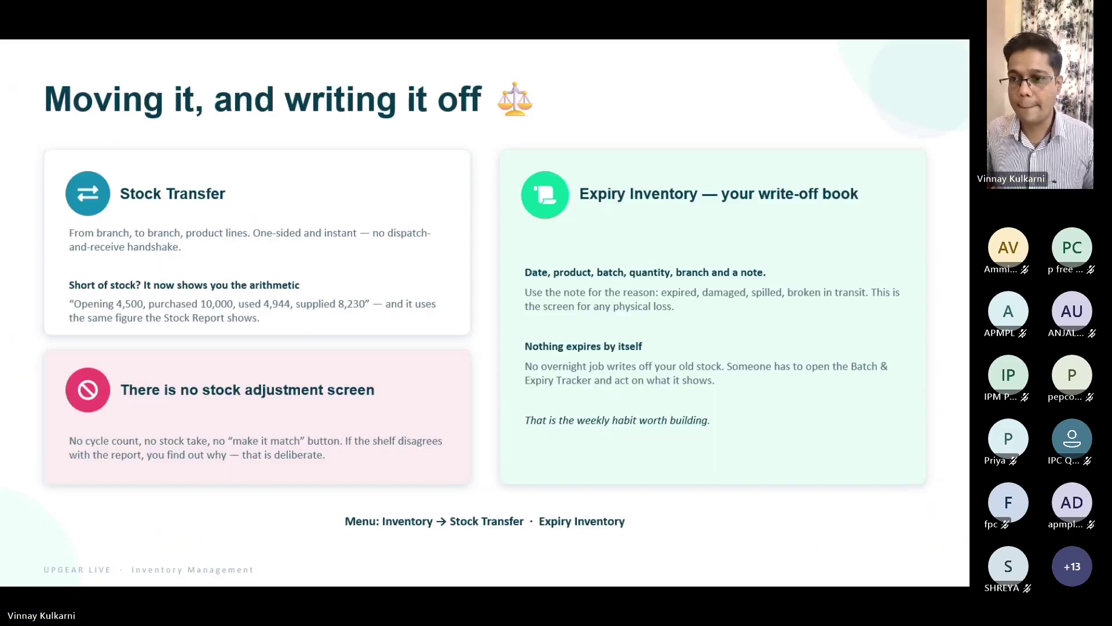
key(Right)
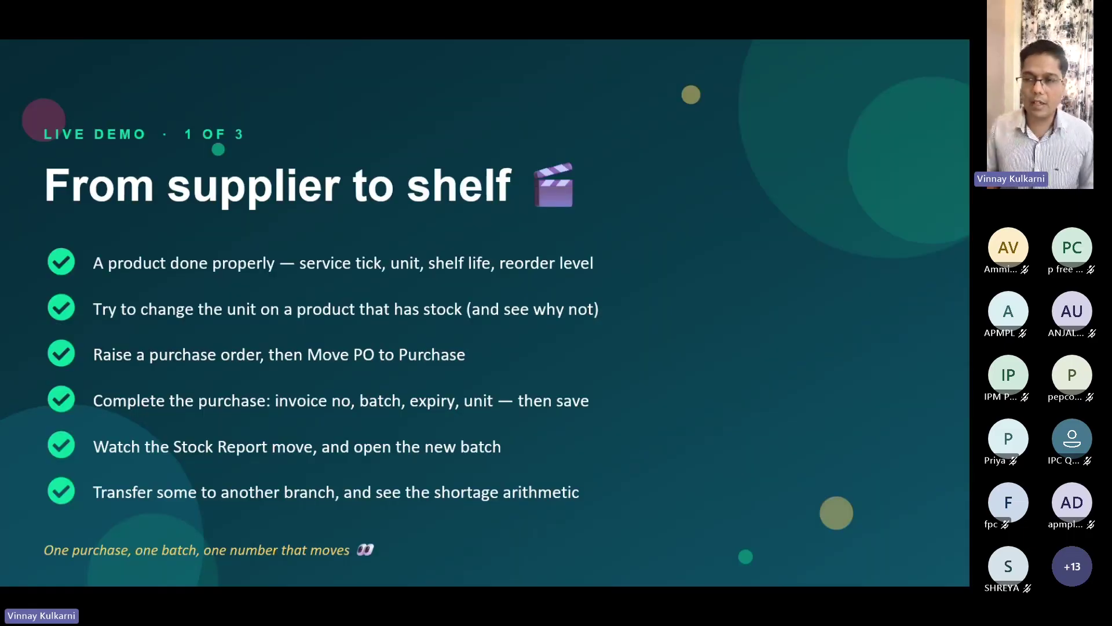
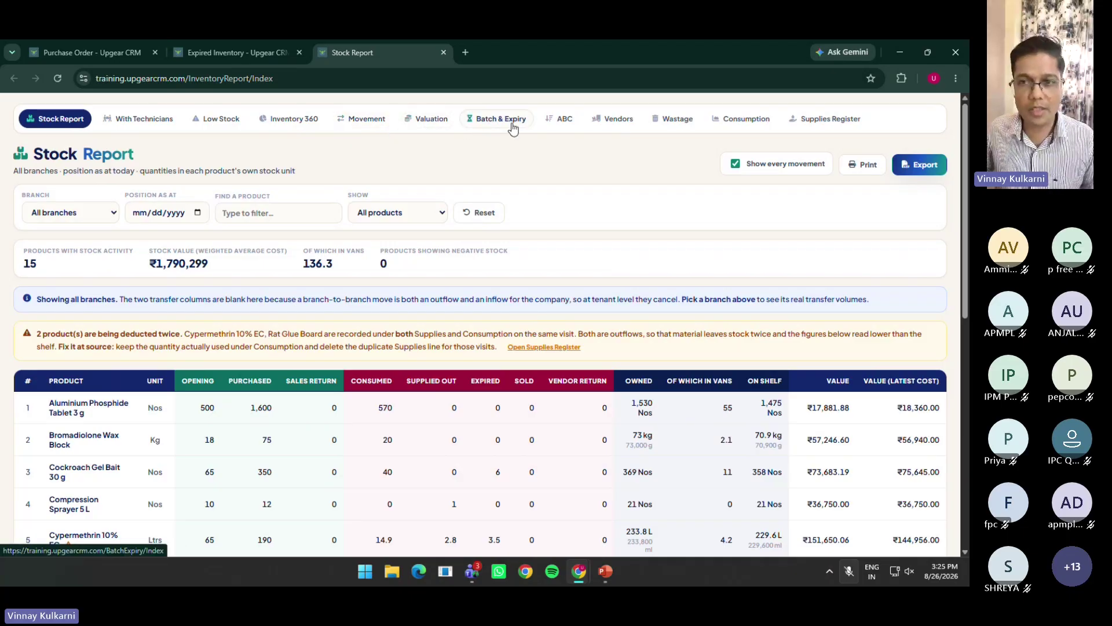
From the Expired Inventory page, view the Inventory Insights reports listed among the dashboards, and return to the Stock Report
click(241, 54)
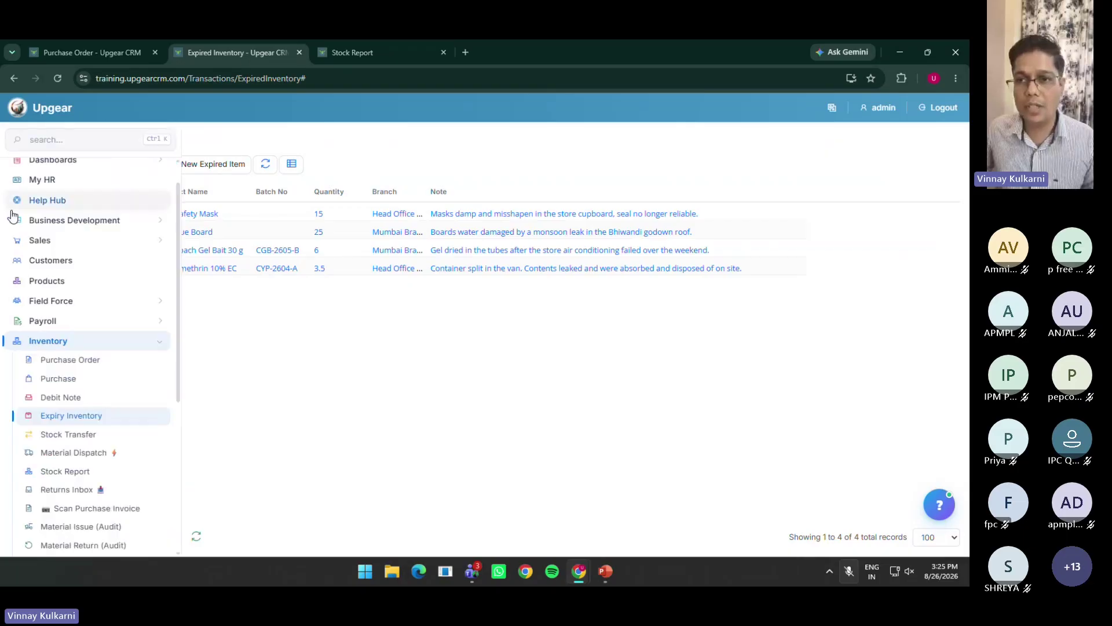
scroll(18, 220, up, 2)
click(74, 191)
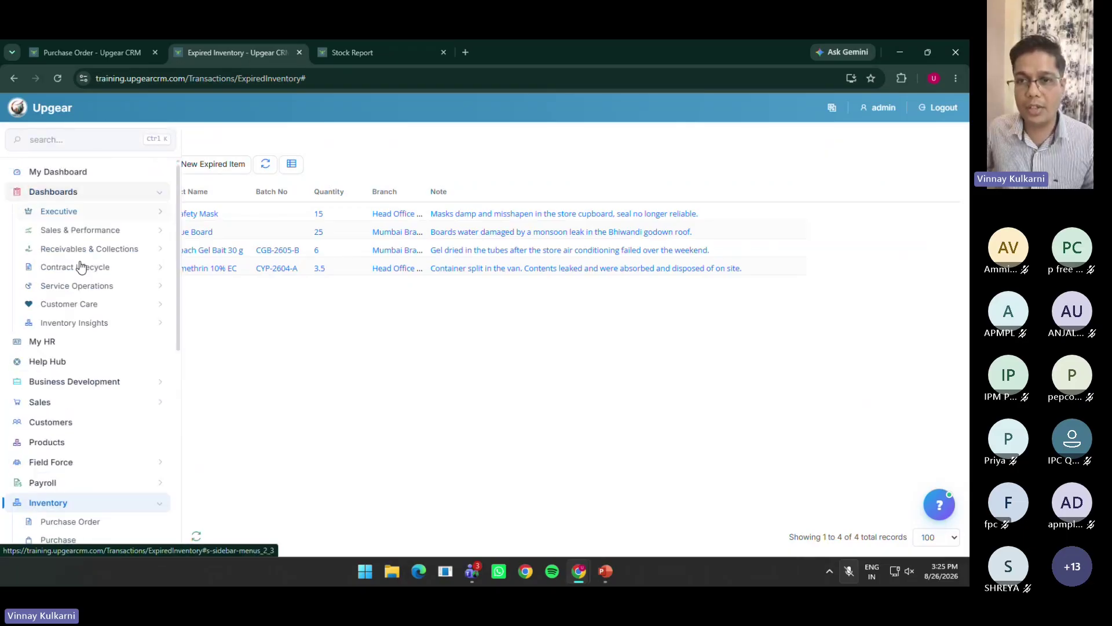
click(93, 322)
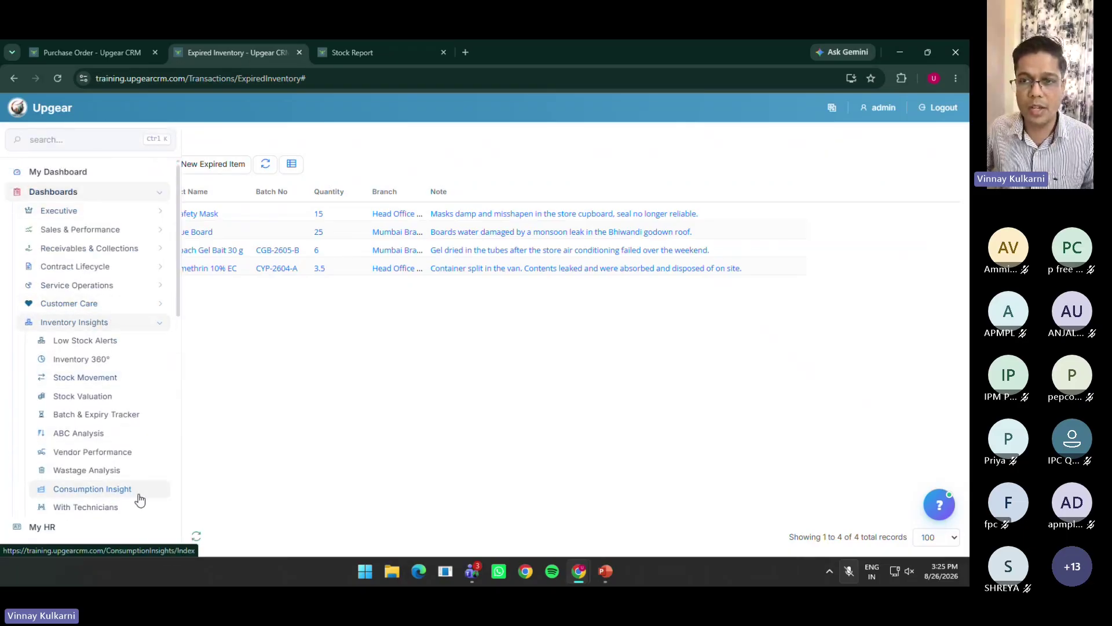
click(349, 58)
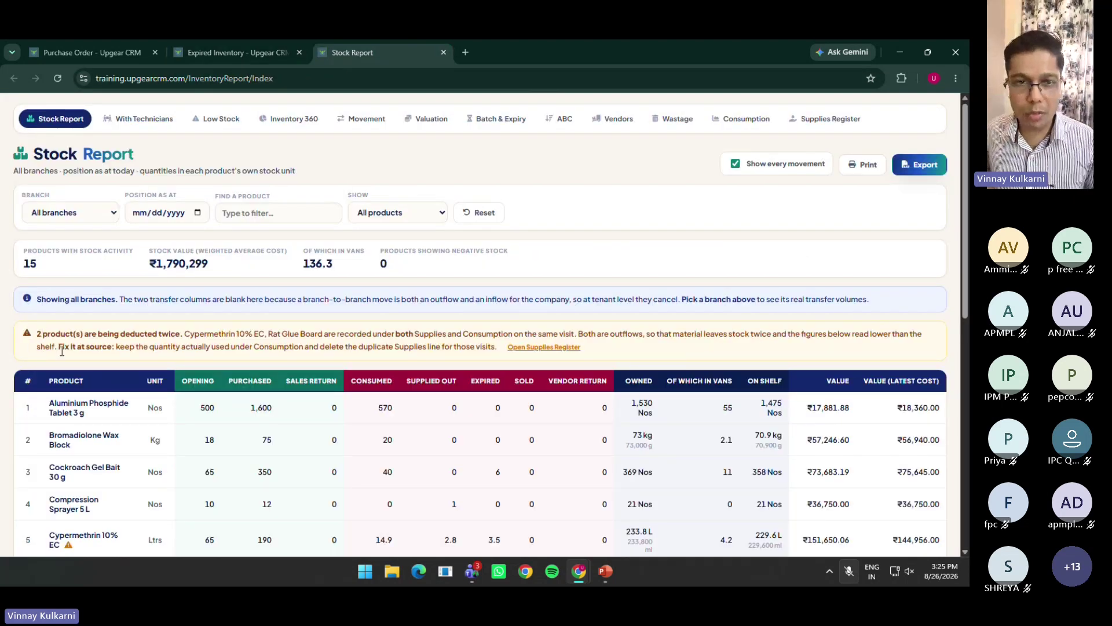
Highlight Cypermethrin 10% EC in the Stock Report's double-deduction notice and view the Supplies Register linked from it
scroll(101, 348, down, 1)
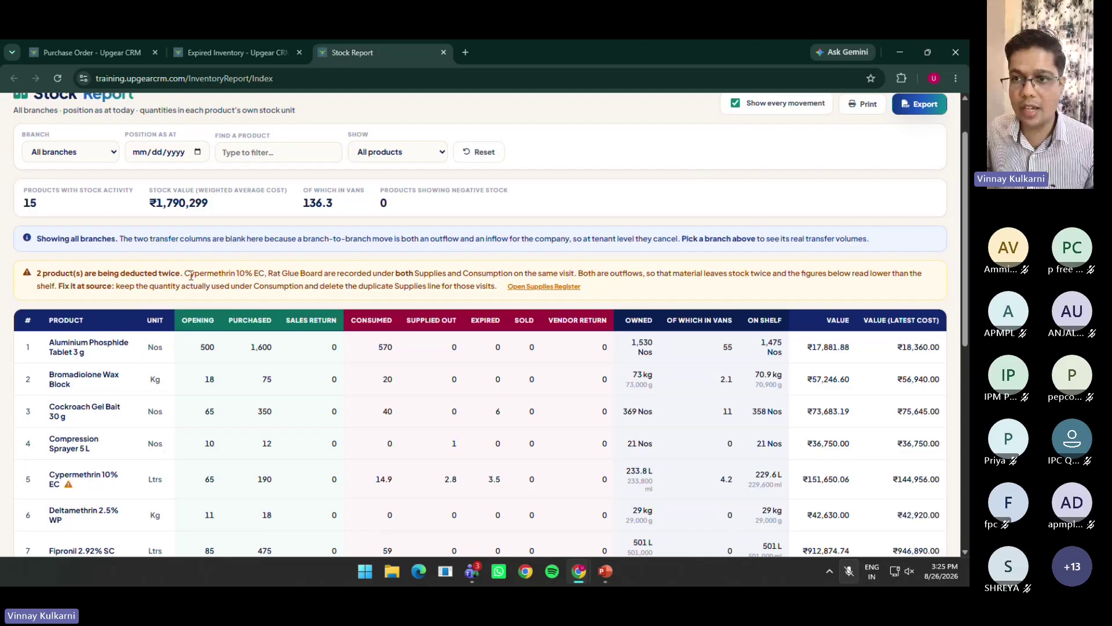
drag(185, 273, 265, 275)
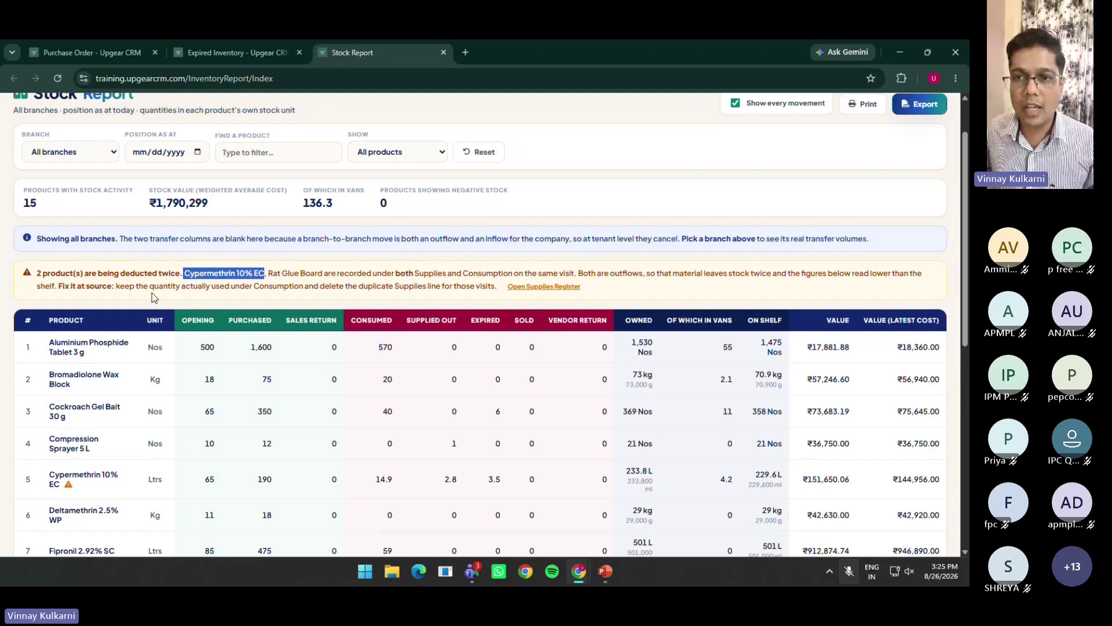
scroll(152, 293, down, 1)
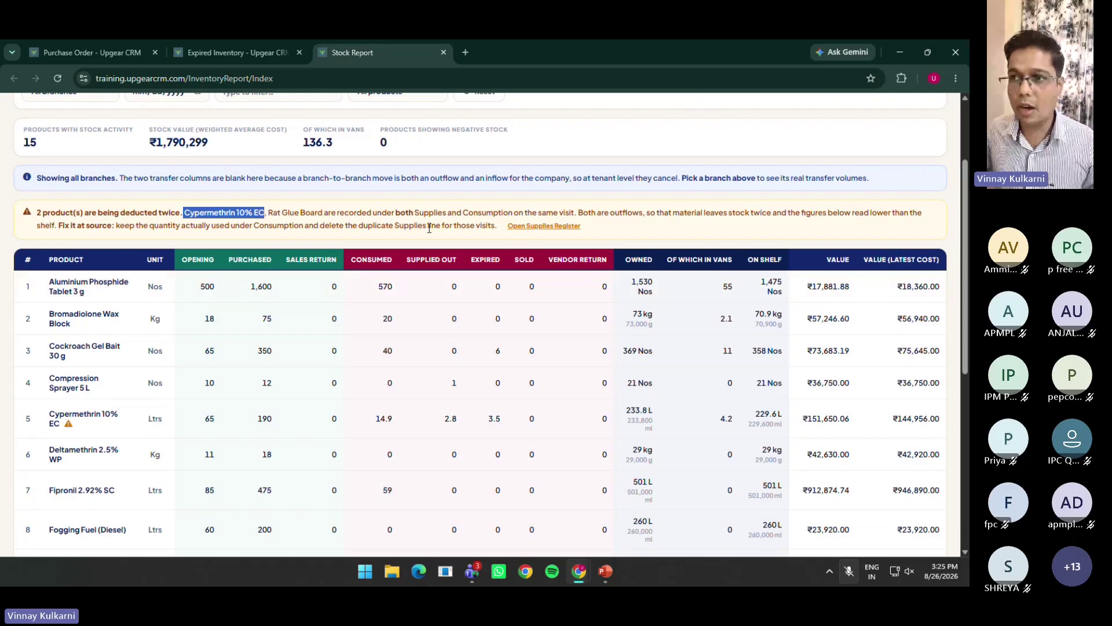
click(544, 227)
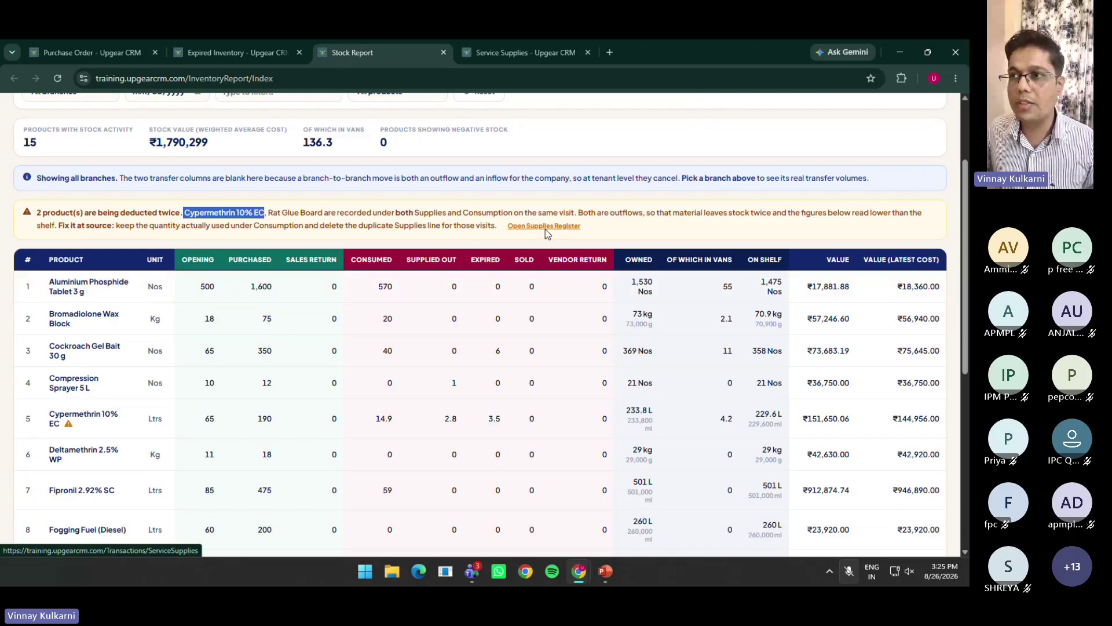
click(353, 51)
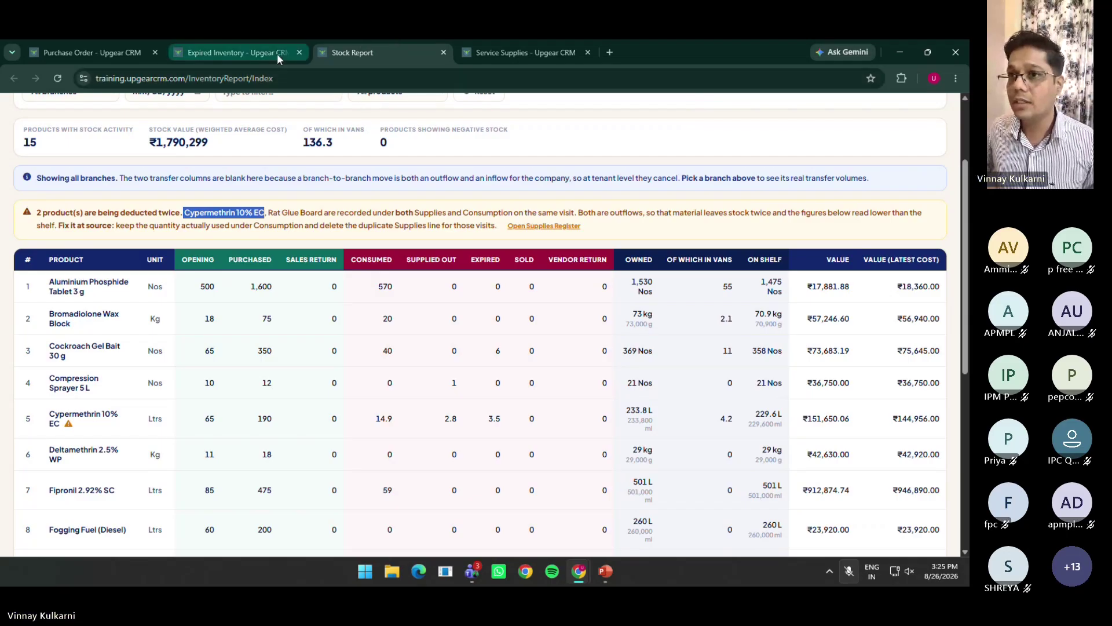
click(507, 54)
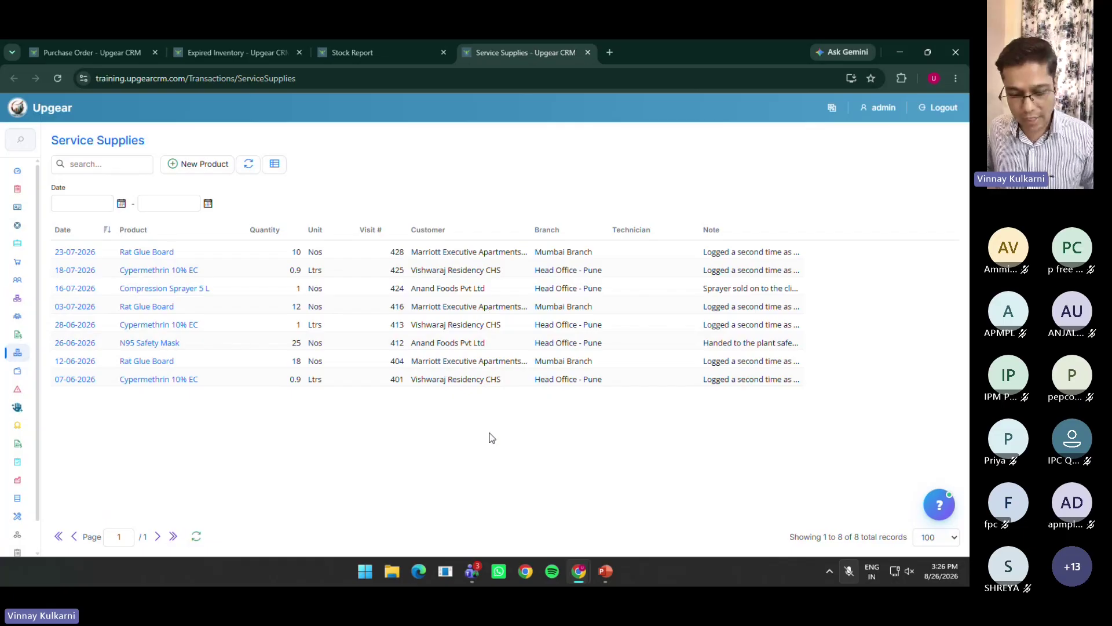
Return to the Stock Report and inspect the warning markers beside Cypermethrin 10% EC and Rat Glue Board
key(ctrl+shift+Tab)
key(Tab)
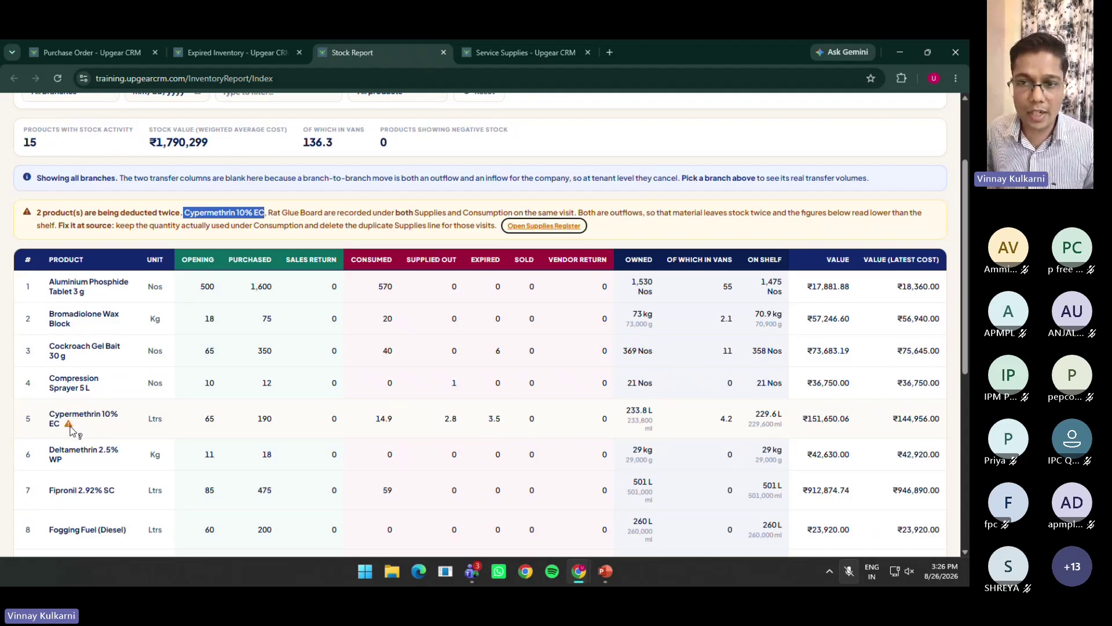
mouse_move(69, 427)
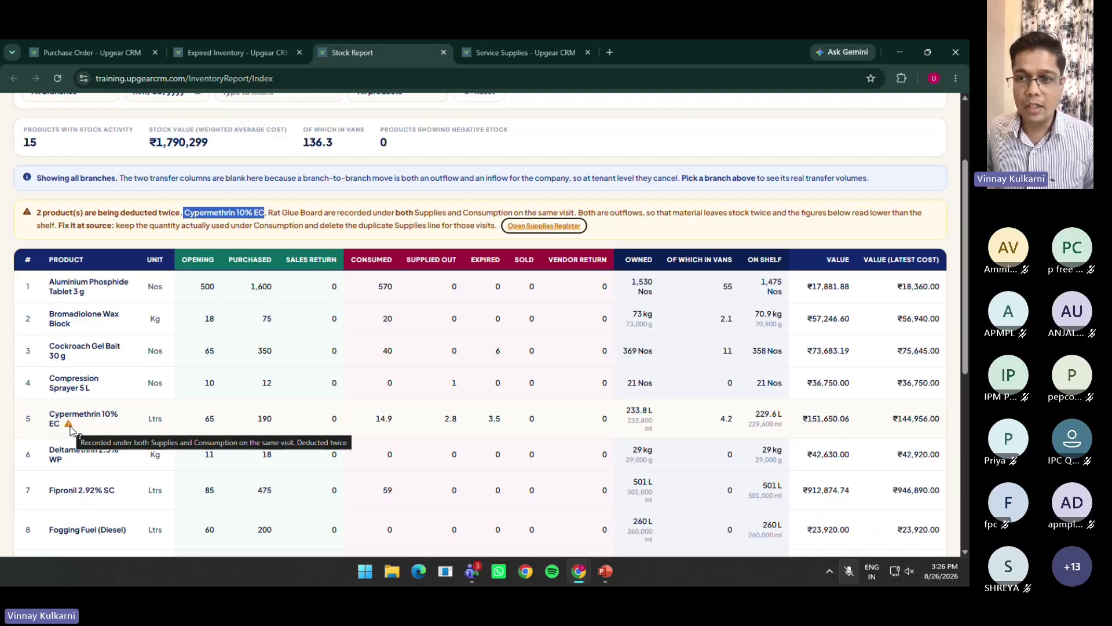
scroll(139, 419, down, 3)
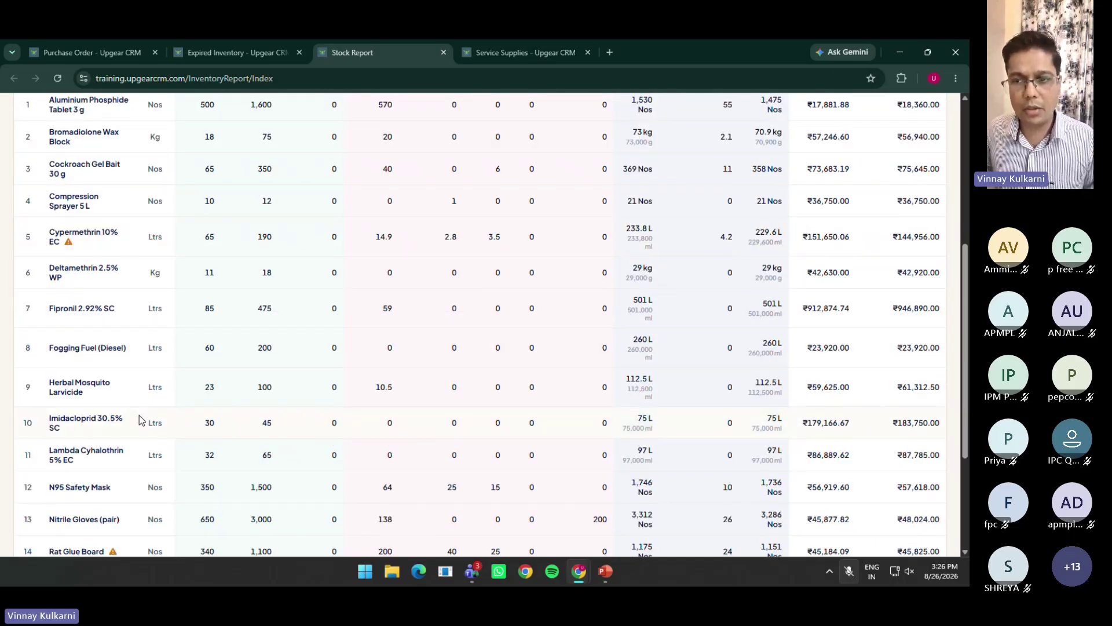
scroll(87, 251, down, 1)
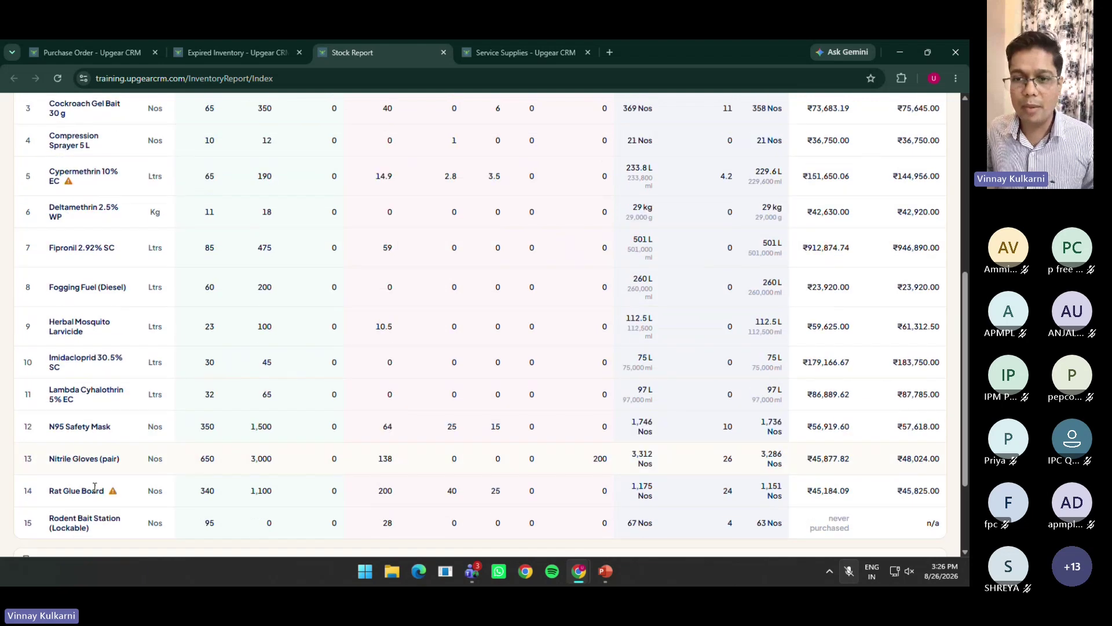
mouse_move(113, 494)
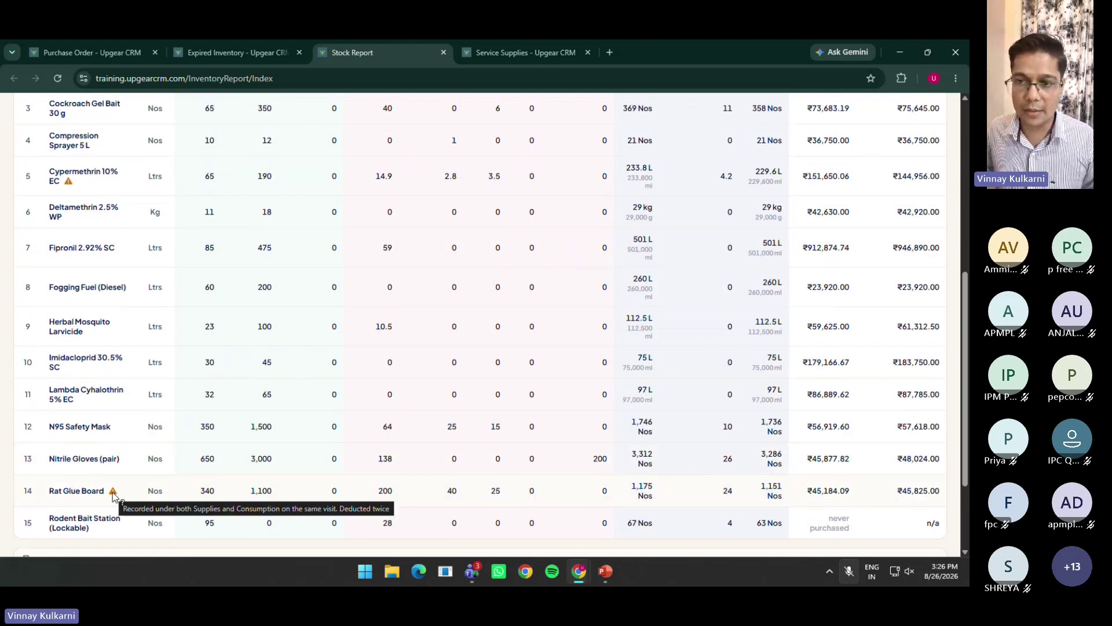
Switch off Show every movement in the Stock Report to view the Stock In and Stock Out summary, and switch it back on
scroll(318, 397, up, 2)
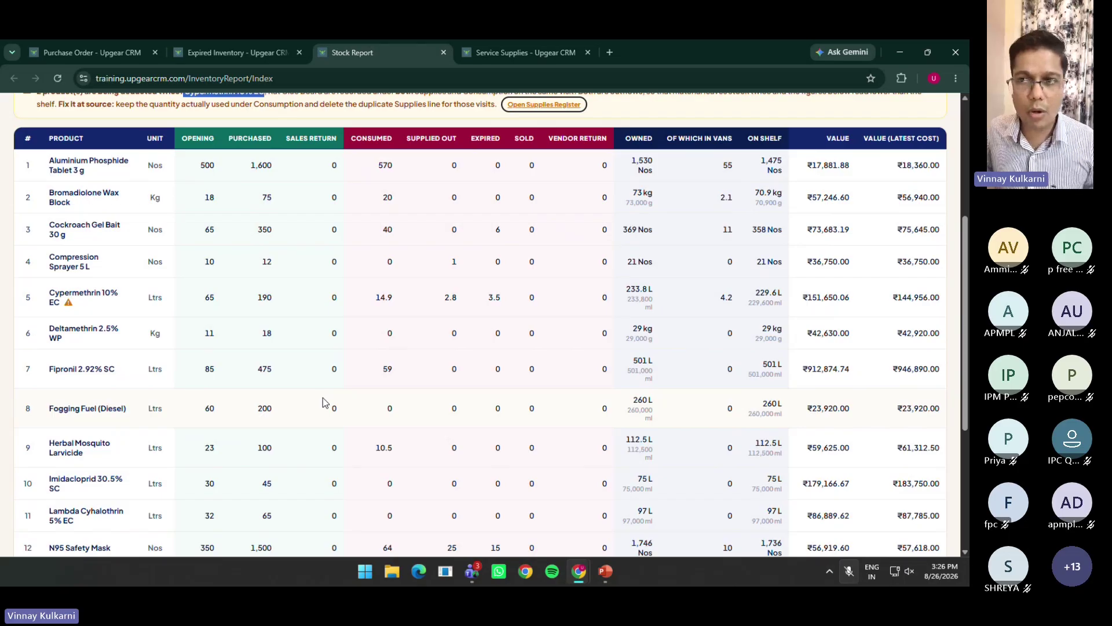
scroll(322, 399, up, 4)
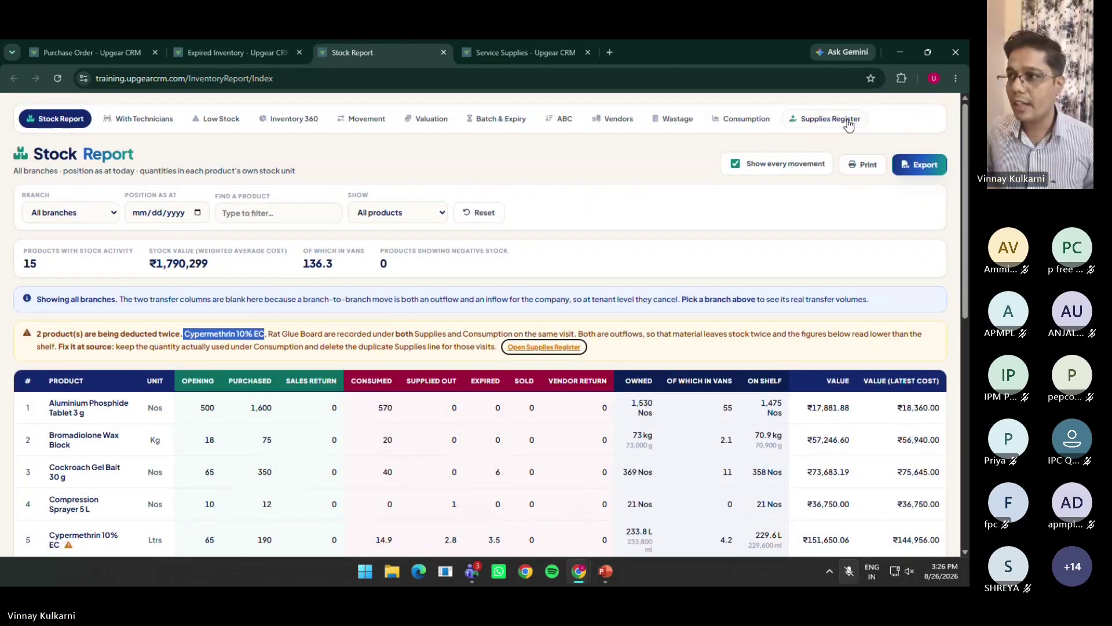
click(736, 163)
scroll(549, 267, down, 1)
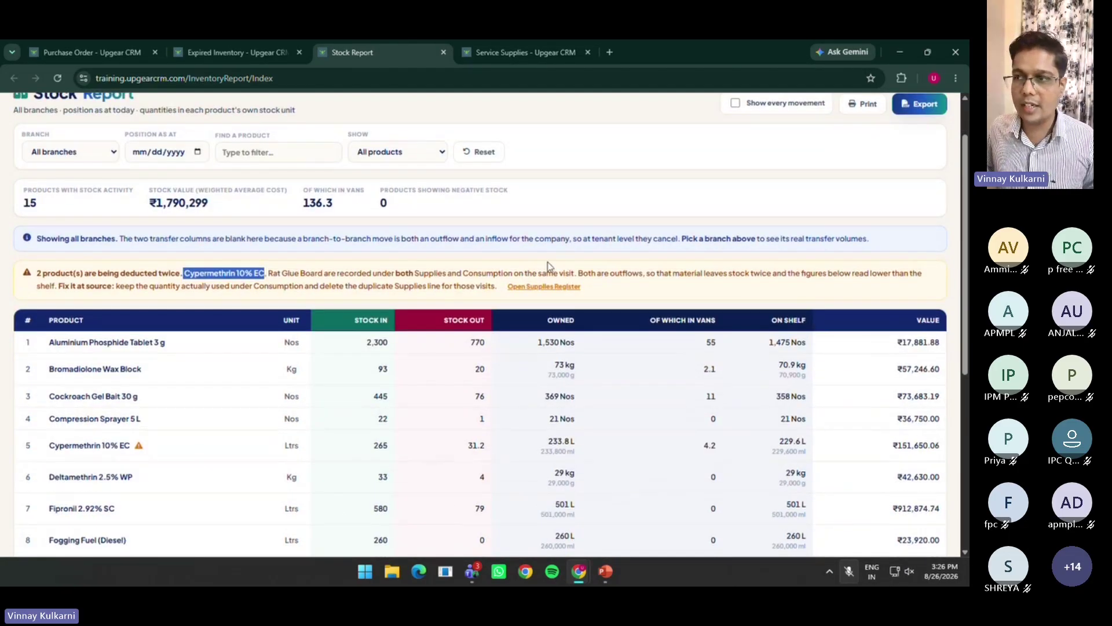
click(544, 264)
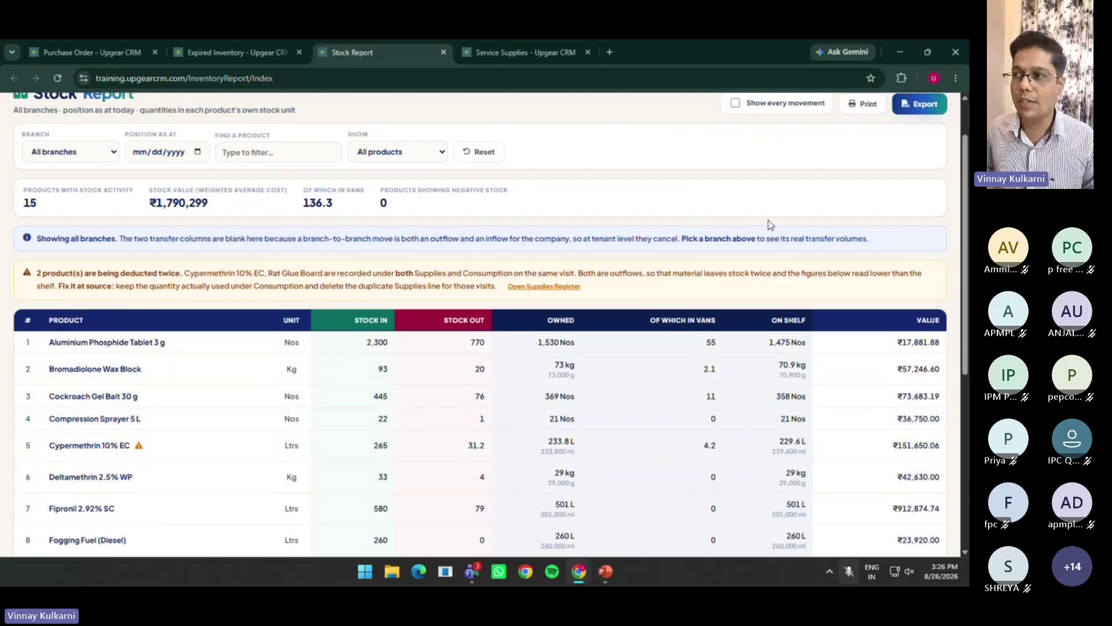
click(748, 108)
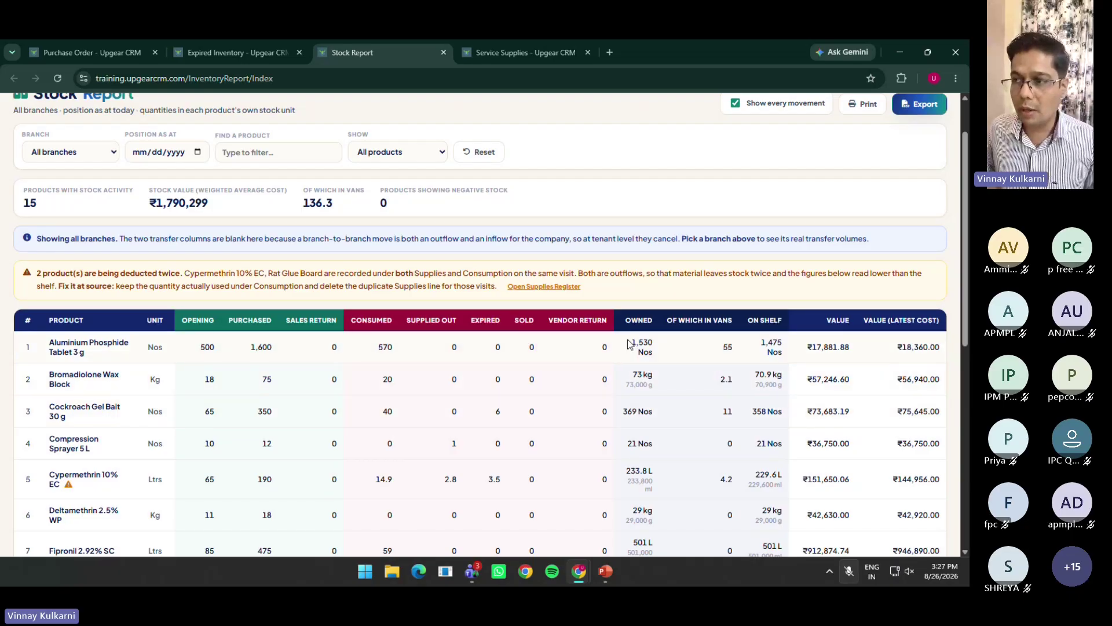
Highlight the Owned, Of Which In Vans and On Shelf quantities in the Aluminium Phosphide Tablet 3 g row
drag(632, 343, 730, 350)
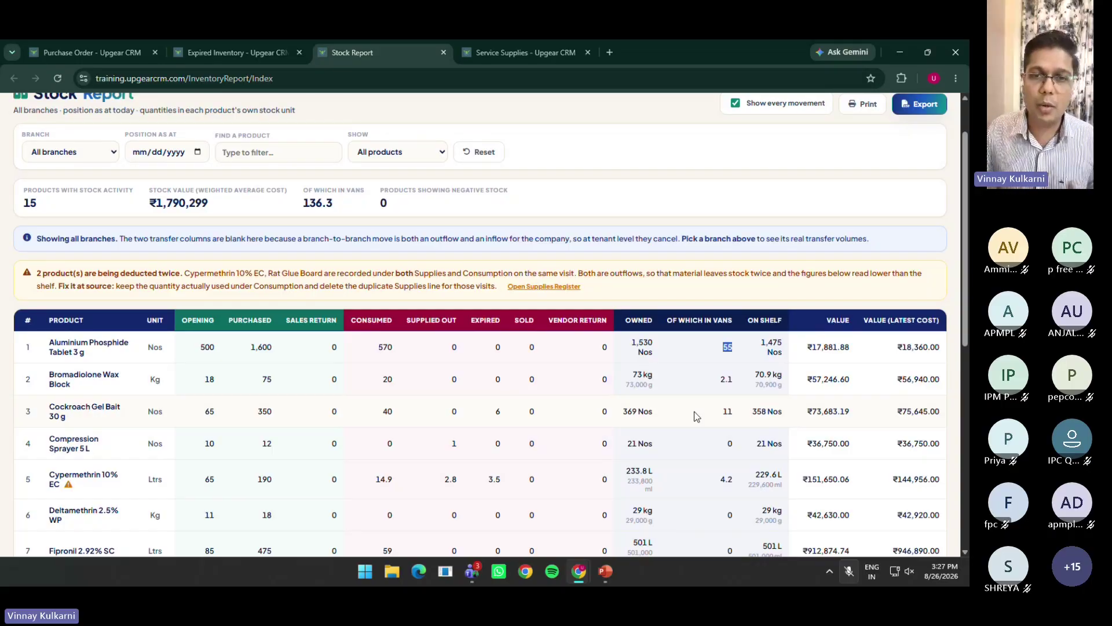
click(753, 366)
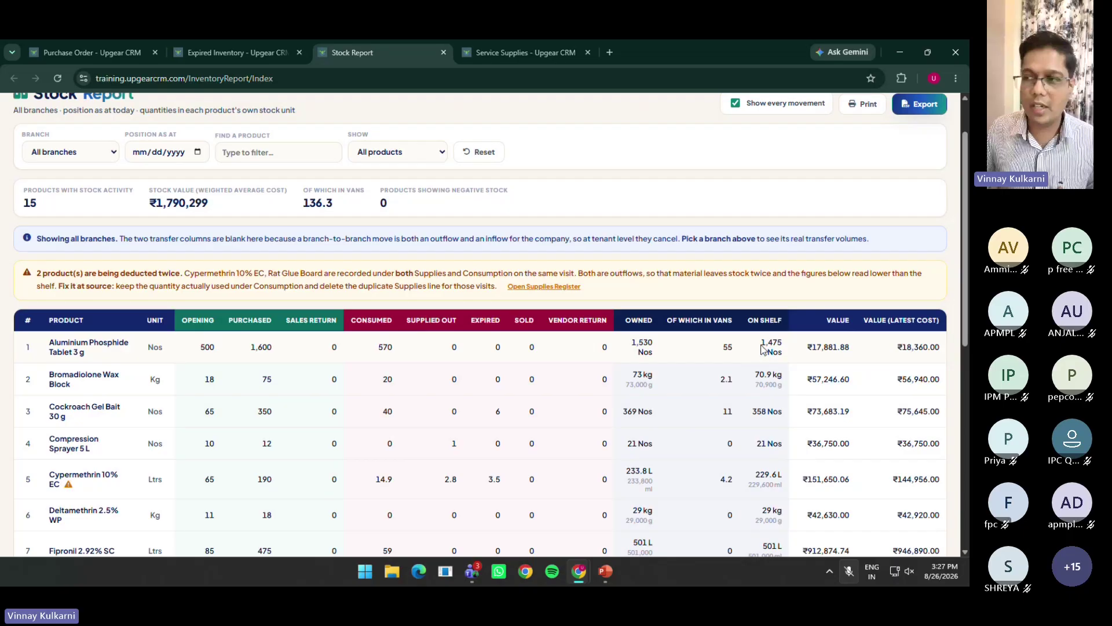
drag(761, 343, 784, 344)
drag(631, 343, 655, 344)
click(717, 348)
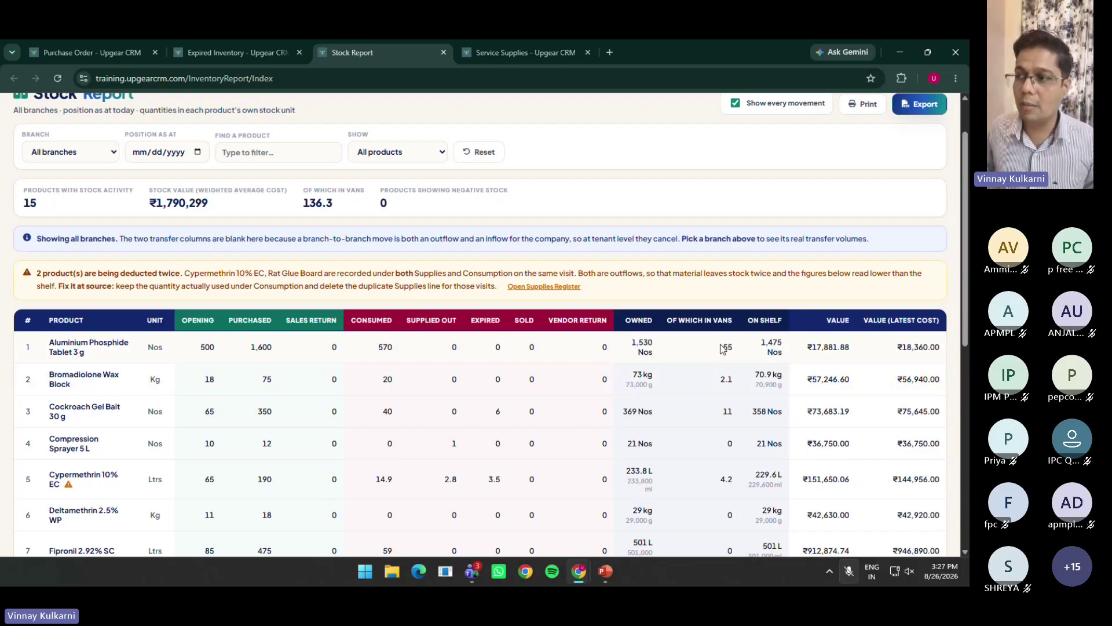
drag(766, 343, 741, 351)
click(729, 360)
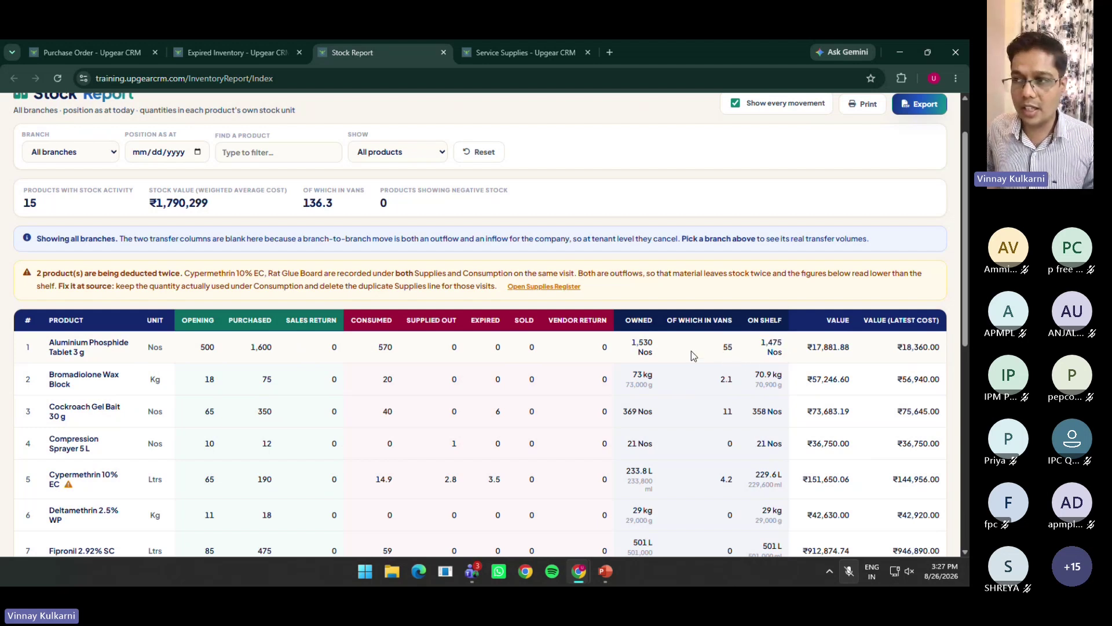
drag(631, 342, 660, 351)
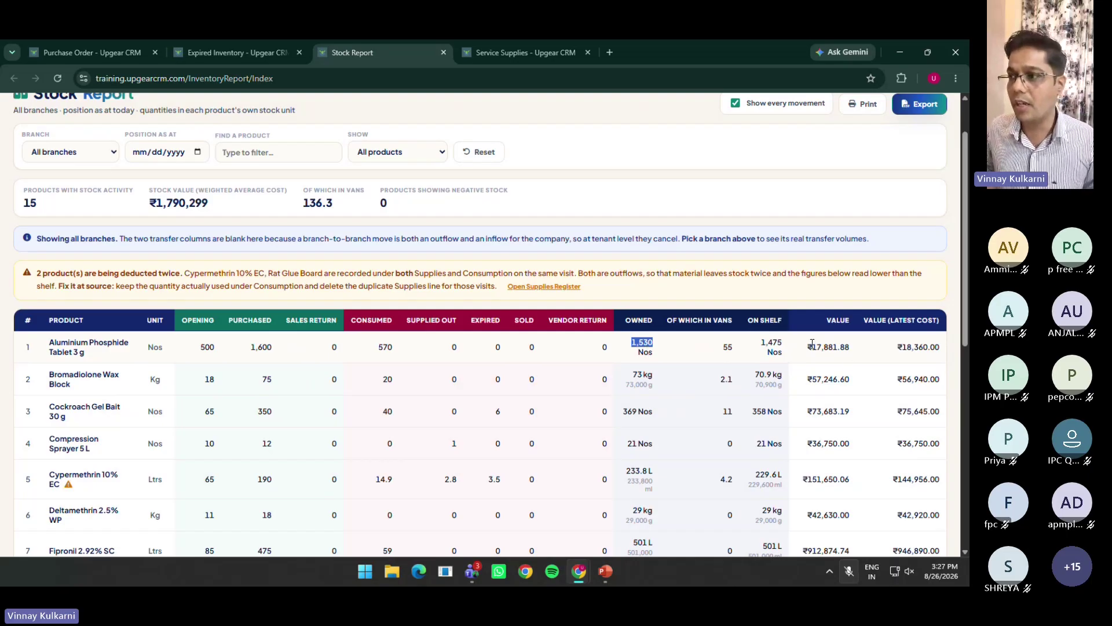
Highlight the Value amount for Aluminium Phosphide Tablet 3 g and compare it with its Value (Latest Cost)
drag(812, 346, 850, 347)
click(850, 382)
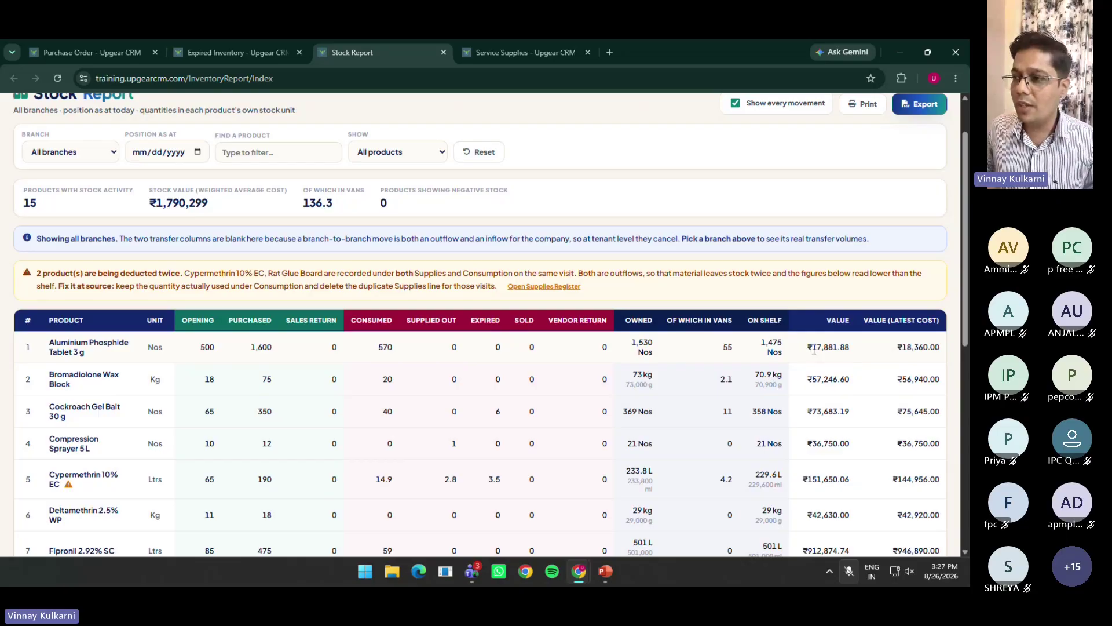
drag(812, 347, 860, 355)
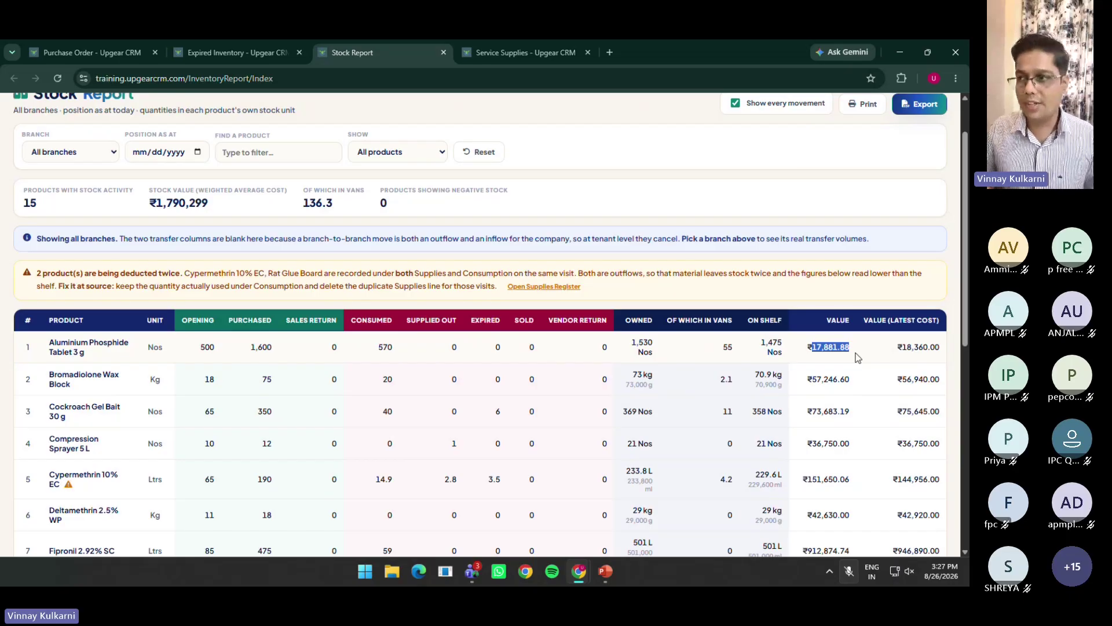
click(906, 344)
double_click(905, 346)
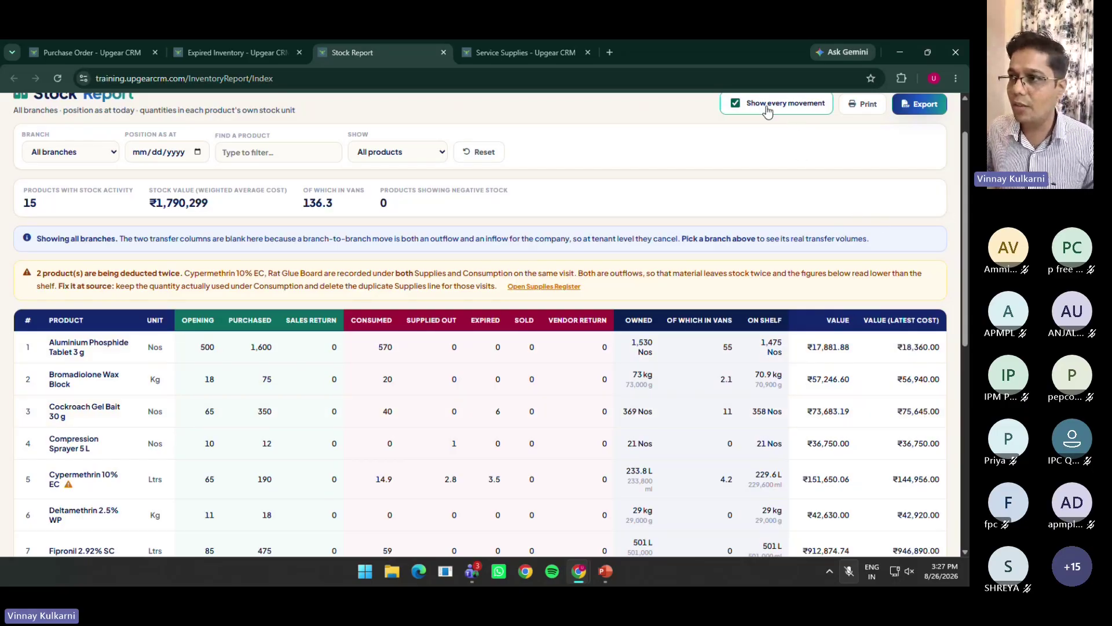
Compare the Stock Report without and with every movement shown, ending with it shown, and look over the product rows
click(747, 107)
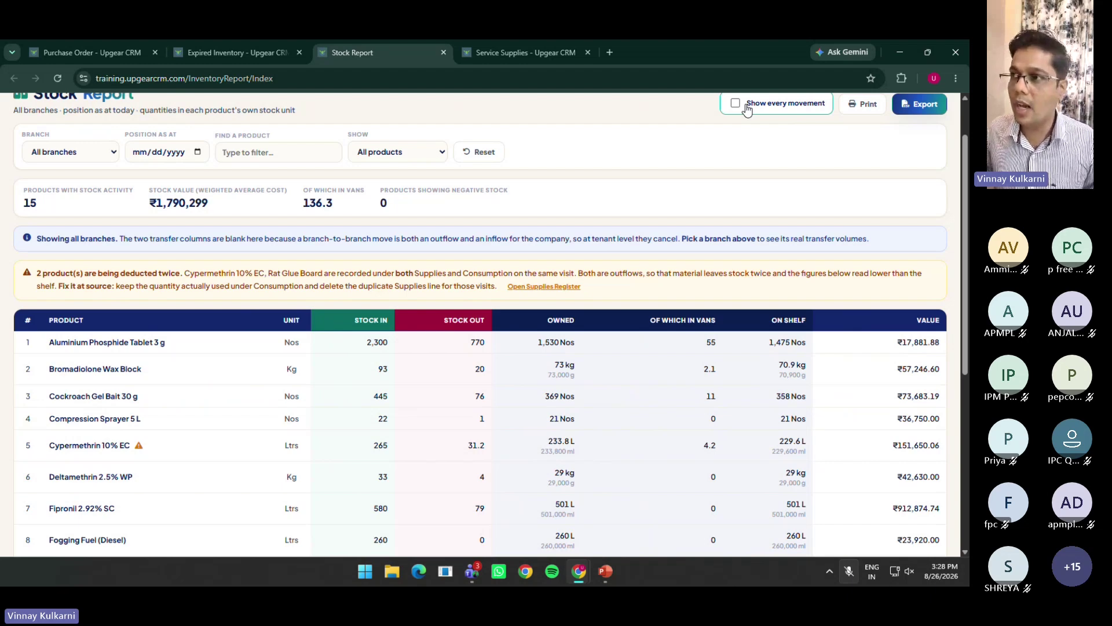
click(747, 107)
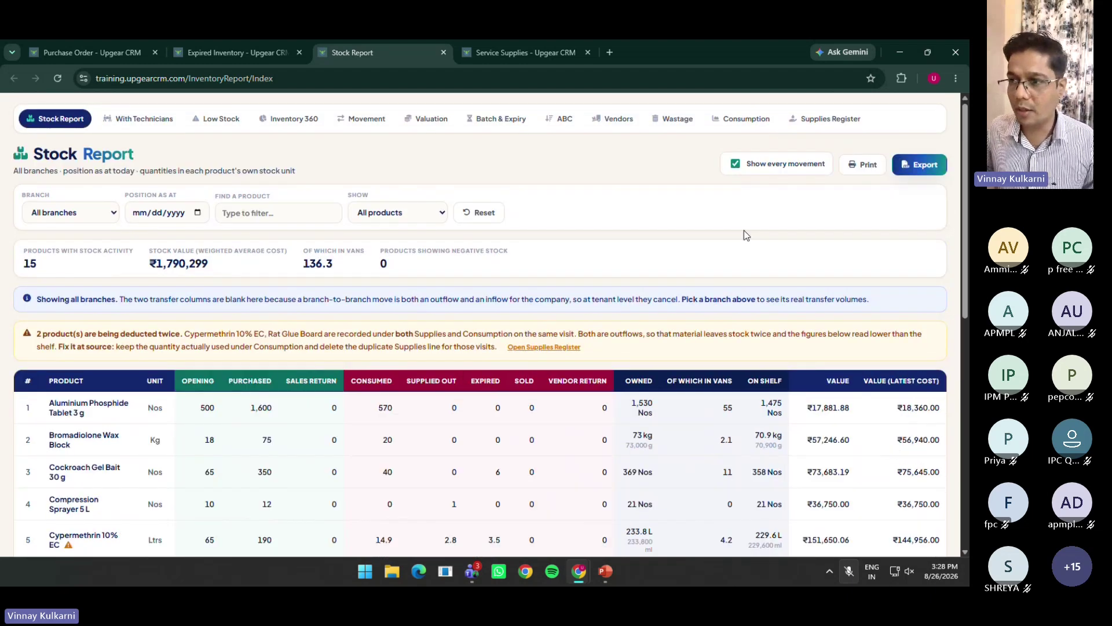
scroll(746, 234, down, 1)
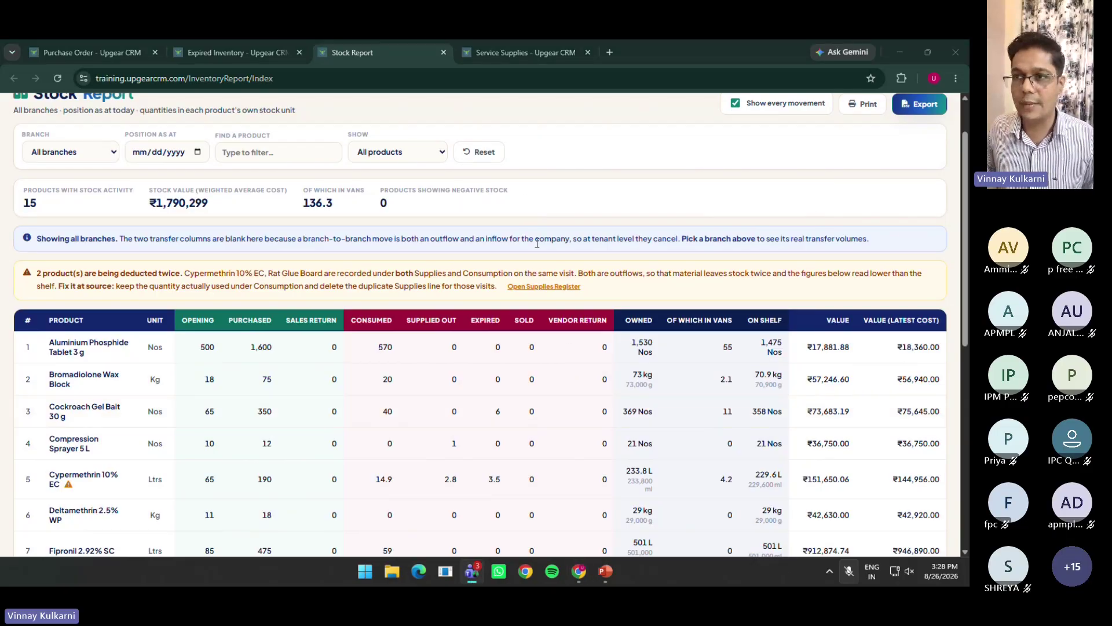
scroll(538, 256, down, 1)
scroll(538, 256, down, 1)
scroll(289, 174, up, 3)
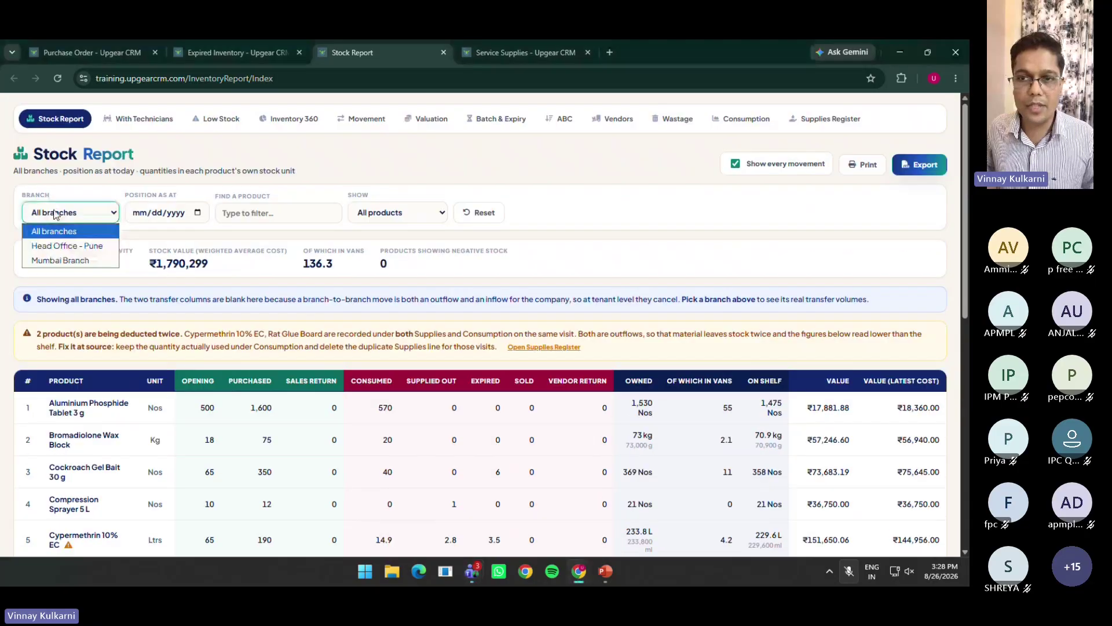
Limit the Stock Report to flagged rows only to view the flagged products, and return it to all products
click(258, 212)
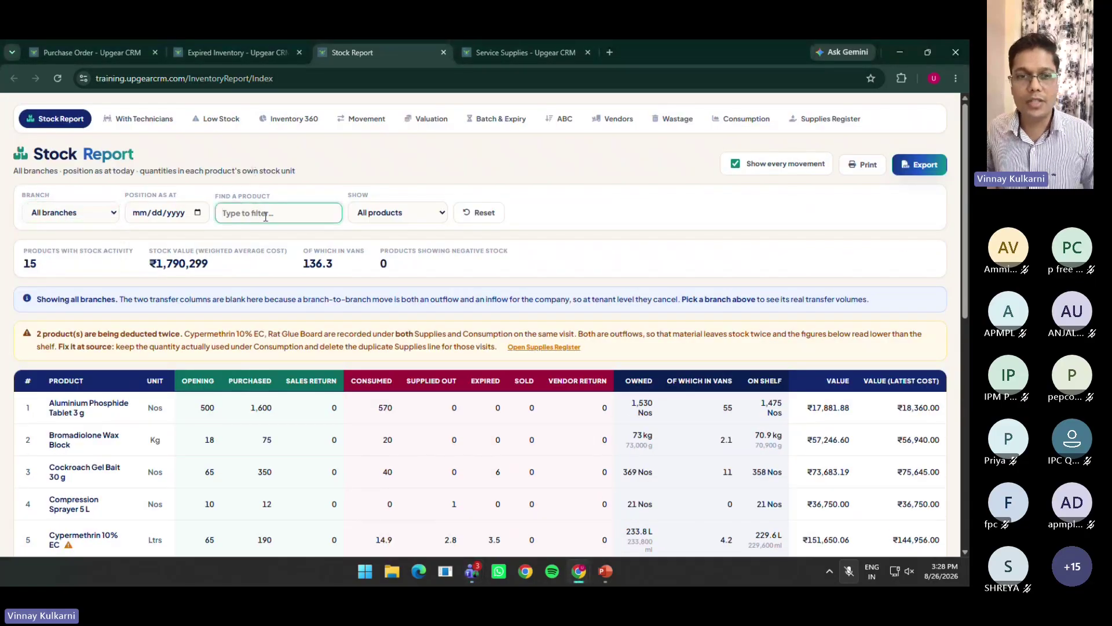
click(392, 215)
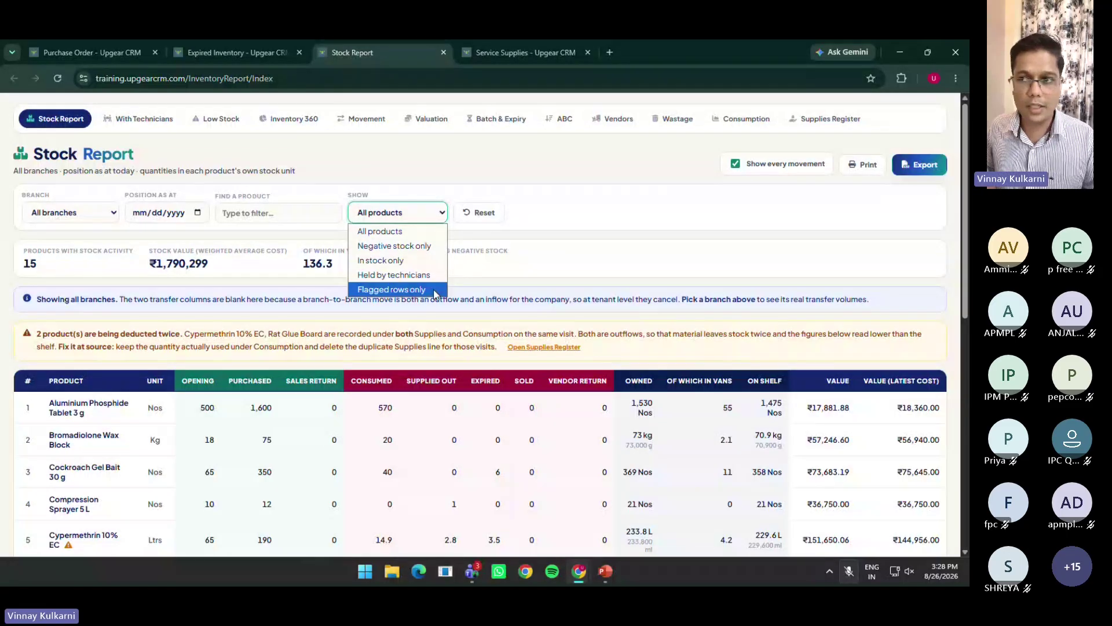
click(392, 290)
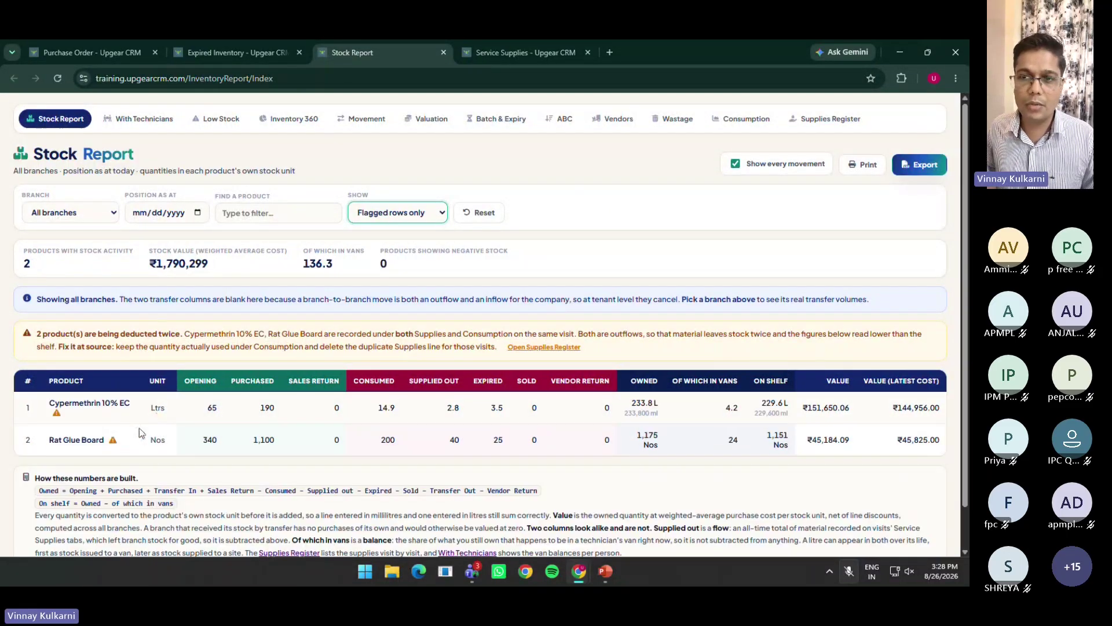
click(401, 218)
click(407, 230)
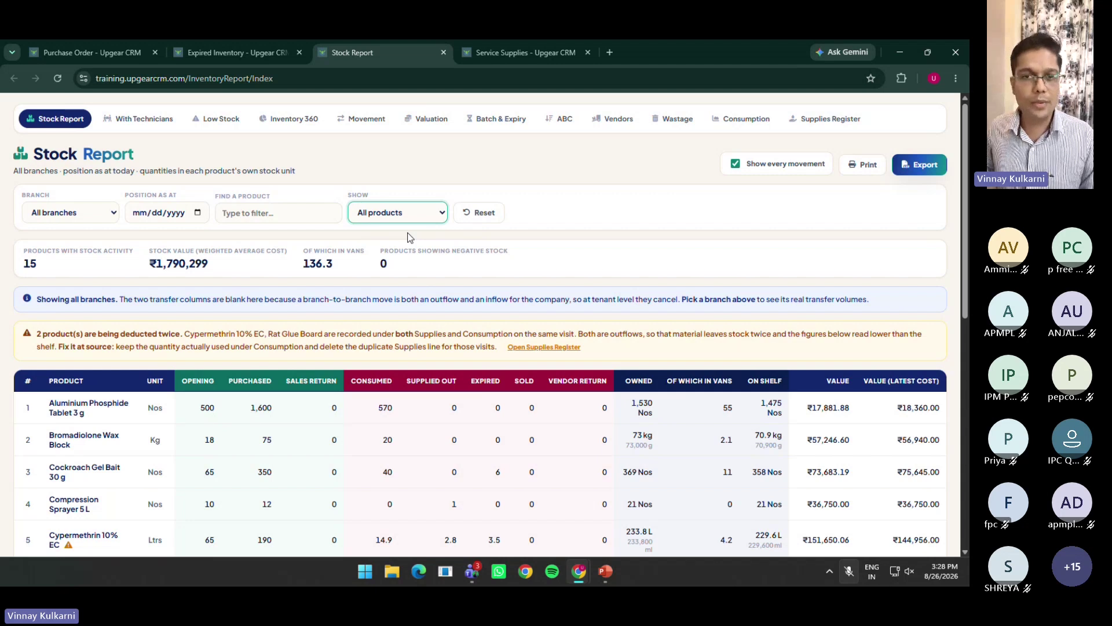
View the Stock Report's position as at 07/31/2026, and set the position date to 08/26/2026
click(198, 213)
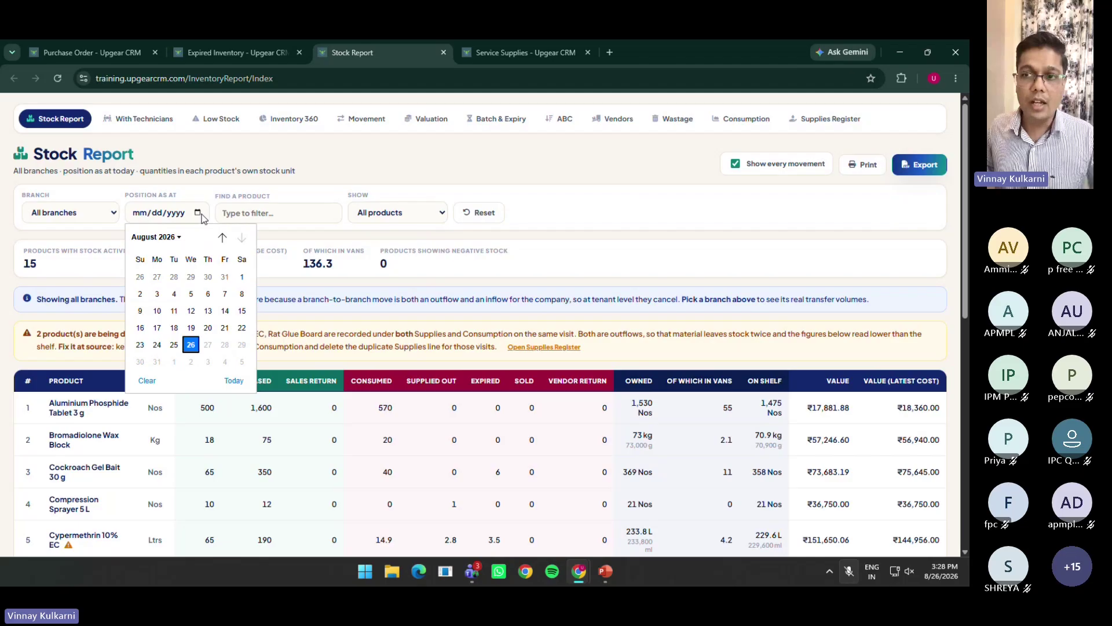
click(225, 277)
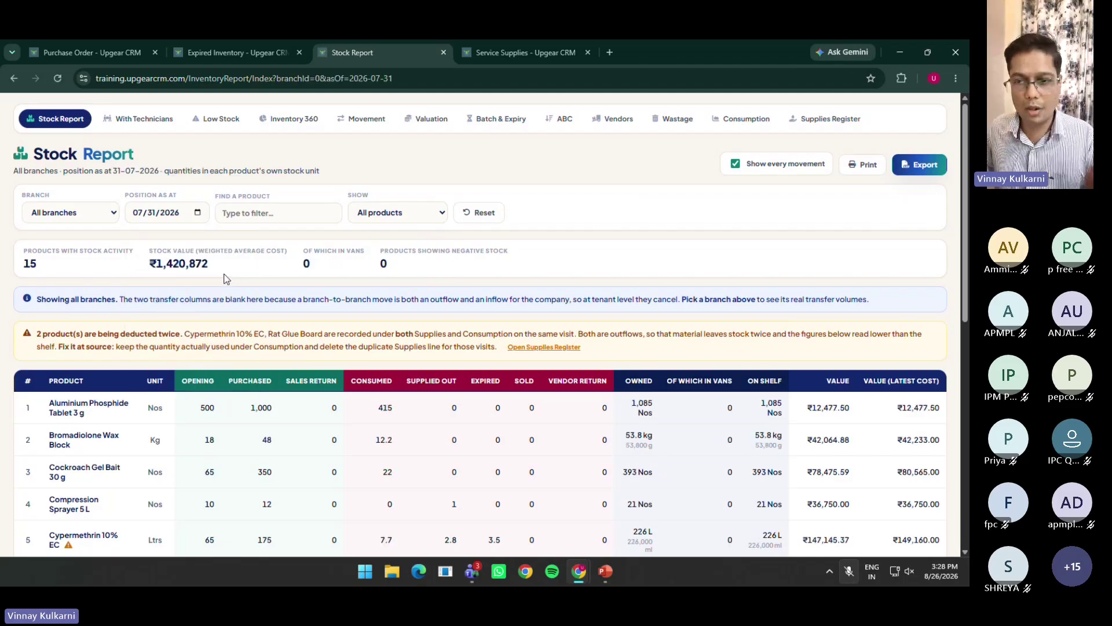
click(198, 212)
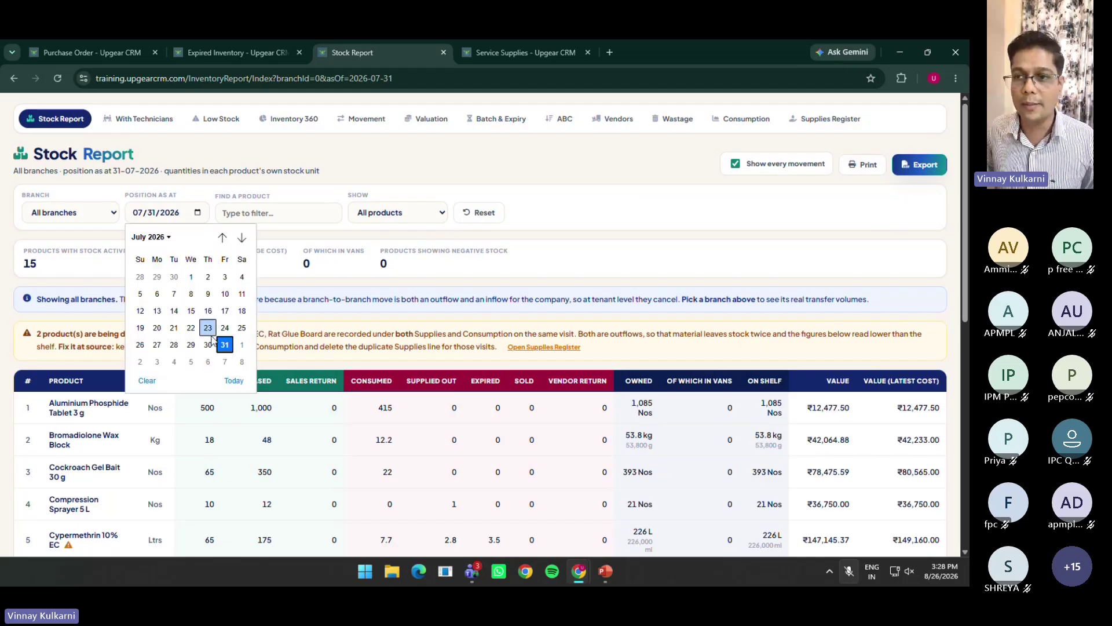
scroll(225, 343, down, 1)
scroll(225, 364, down, 1)
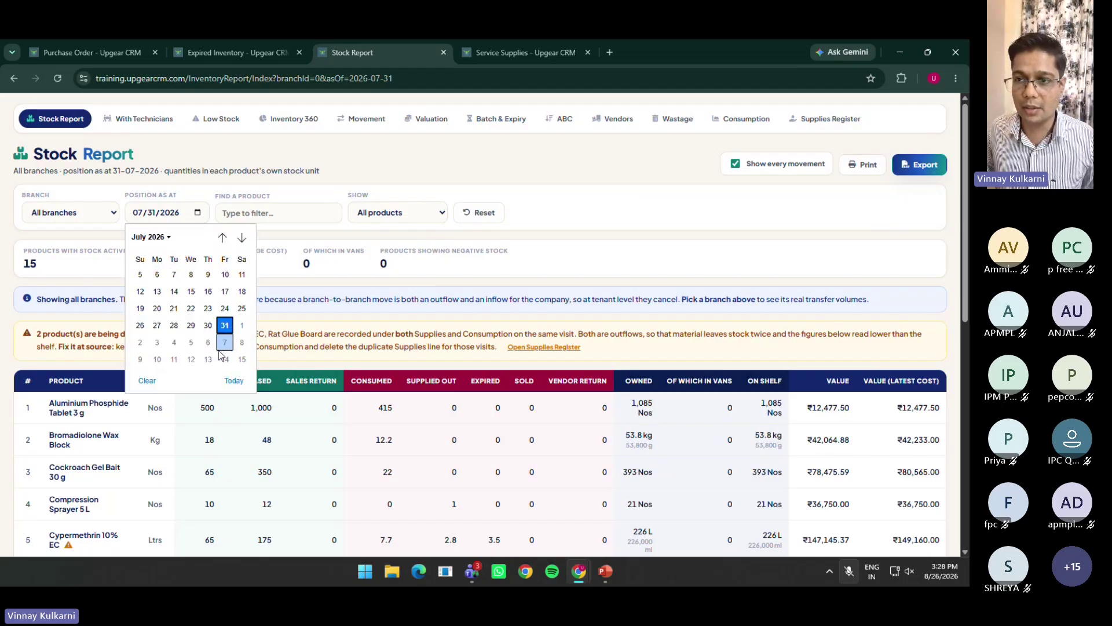
click(228, 358)
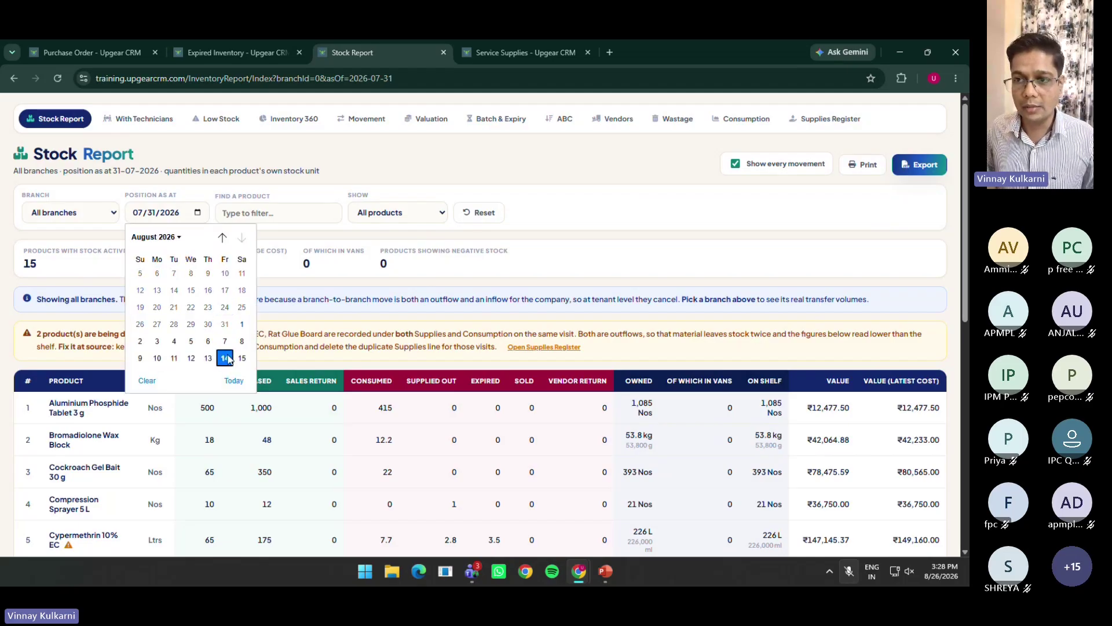
click(198, 214)
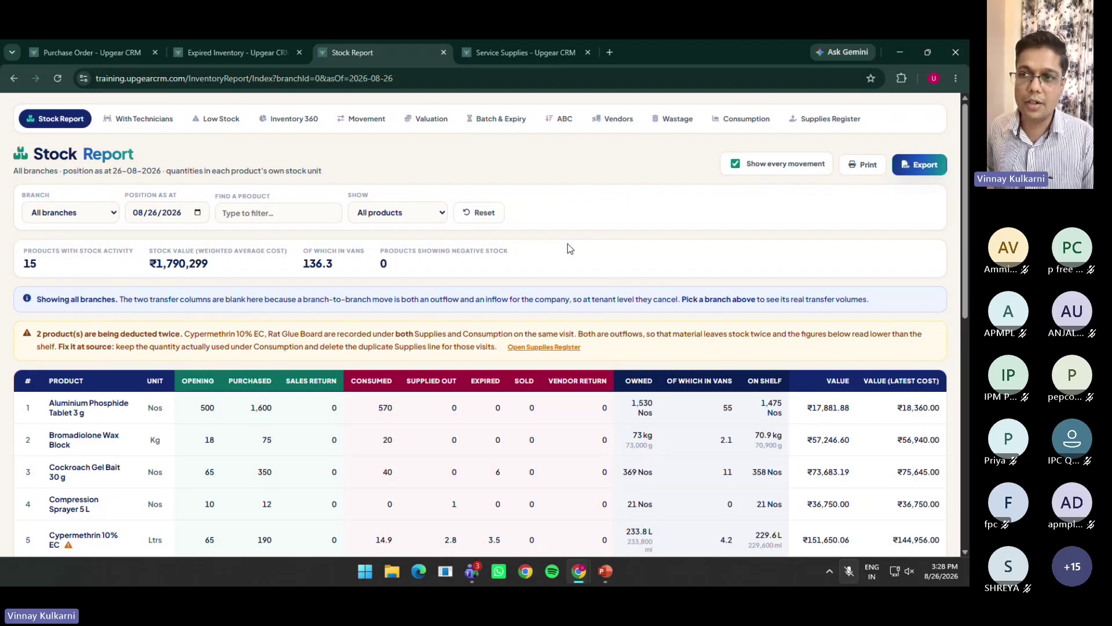
click(435, 212)
click(672, 246)
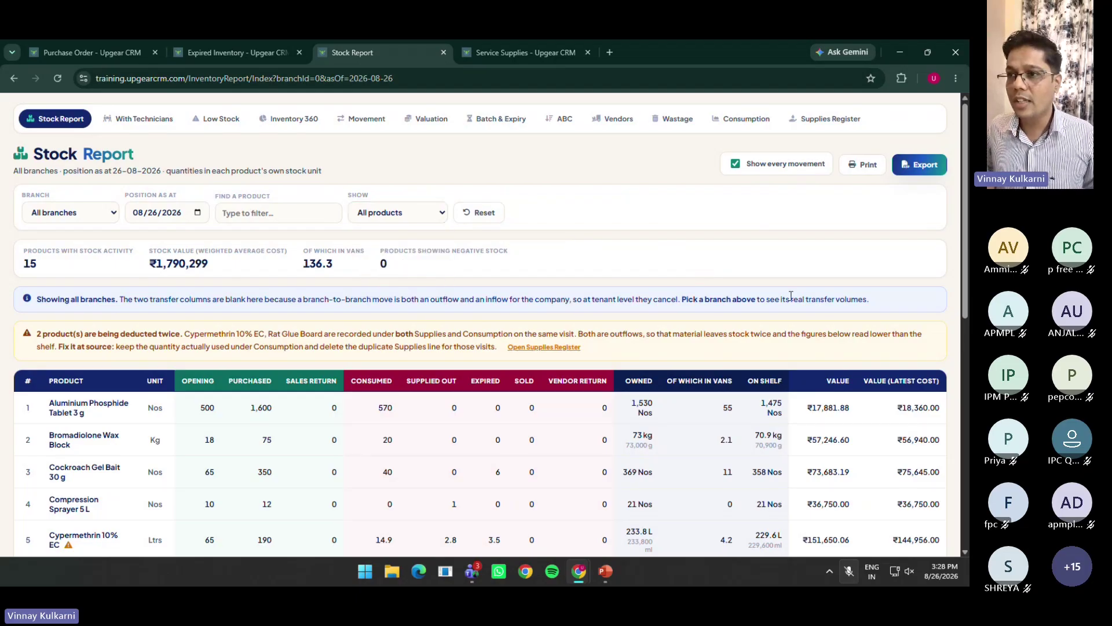
Look through the Stock Report as at 08/26/2026, comparing its summary columns with the full movement breakdown
scroll(499, 262, down, 7)
scroll(499, 262, up, 7)
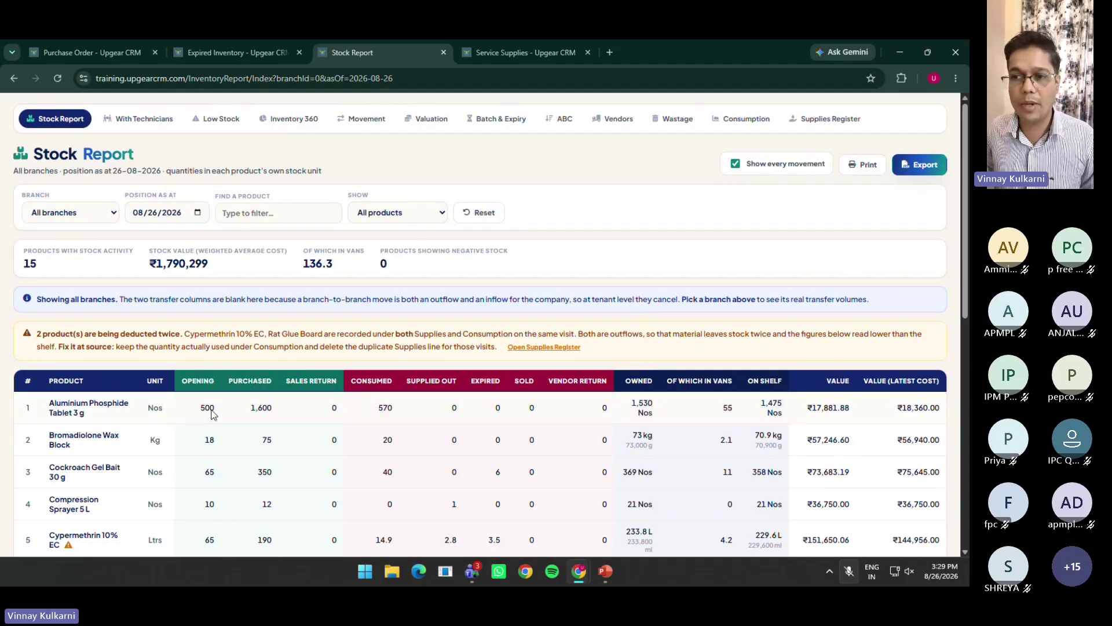
click(748, 161)
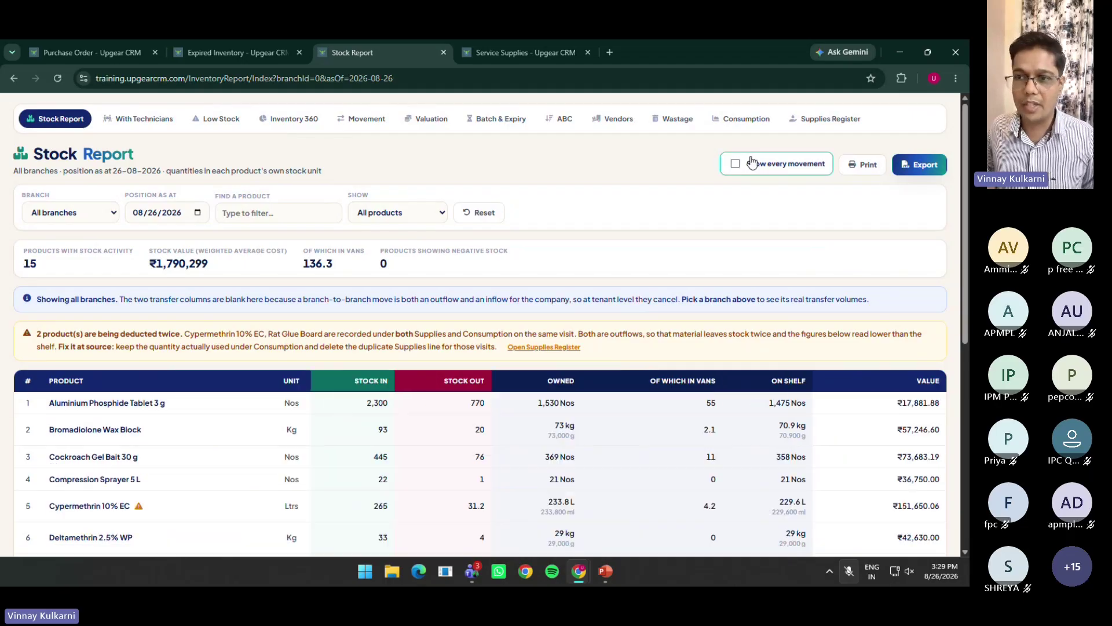
click(751, 161)
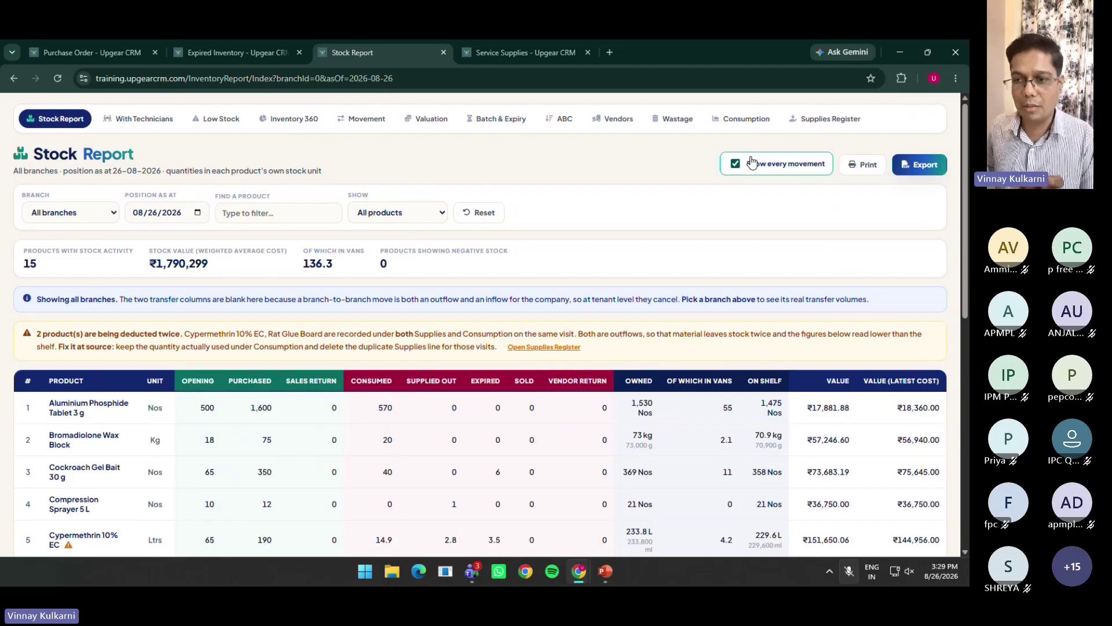
View the stock held by technicians, and examine the first technician's Cockroach Gel Bait 30 g line across issued, consumed, returned and in-hand quantities
click(139, 125)
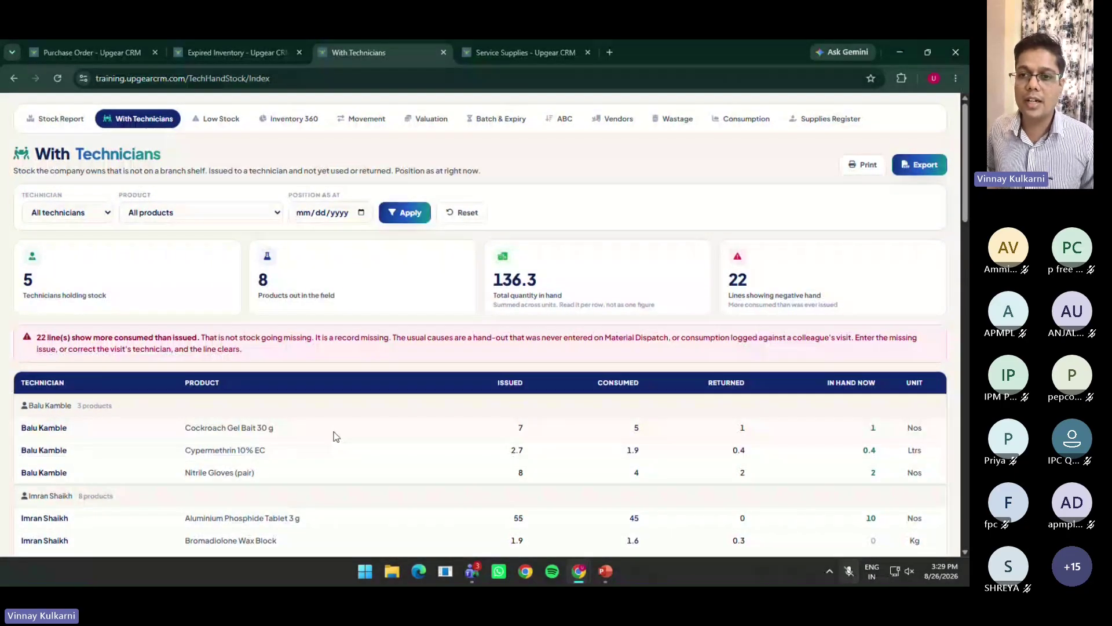
scroll(335, 436, down, 2)
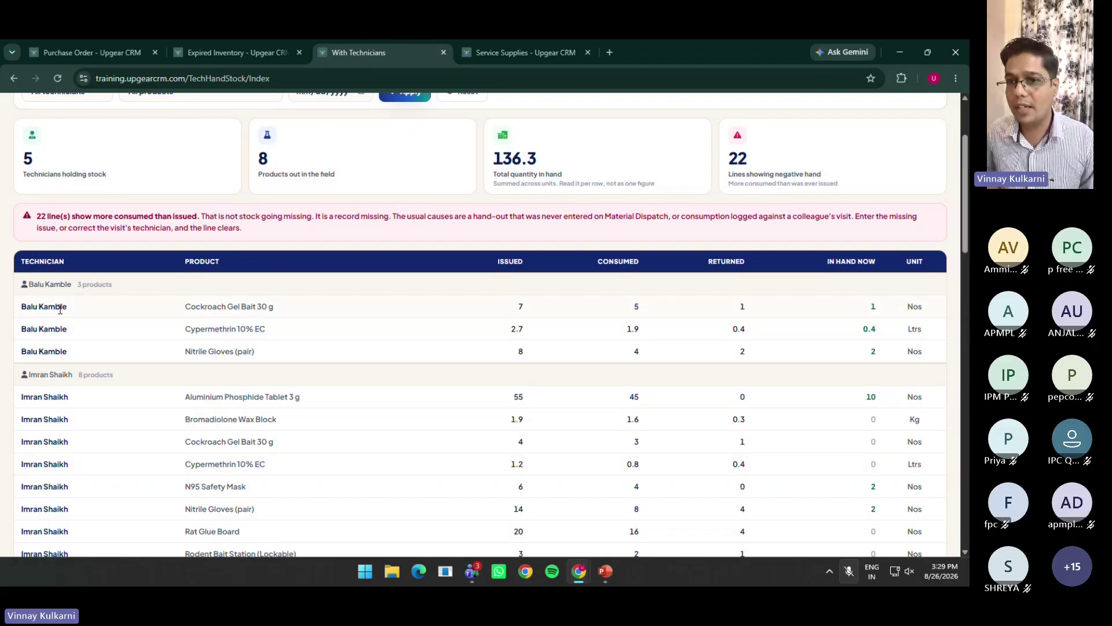
drag(183, 307, 278, 310)
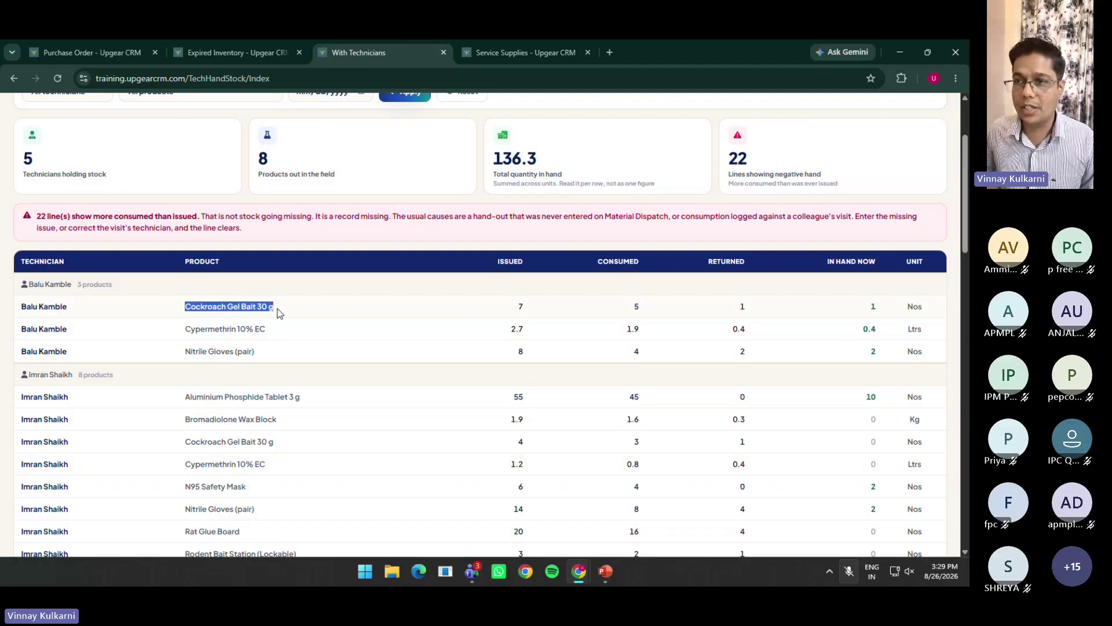
drag(515, 307, 525, 312)
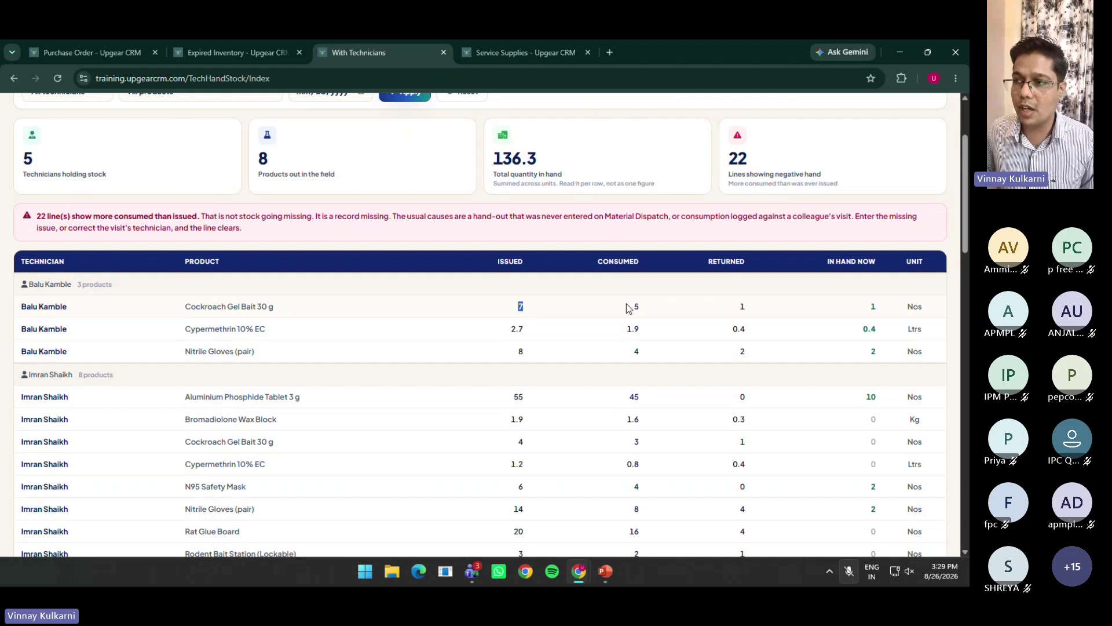
drag(631, 308, 641, 308)
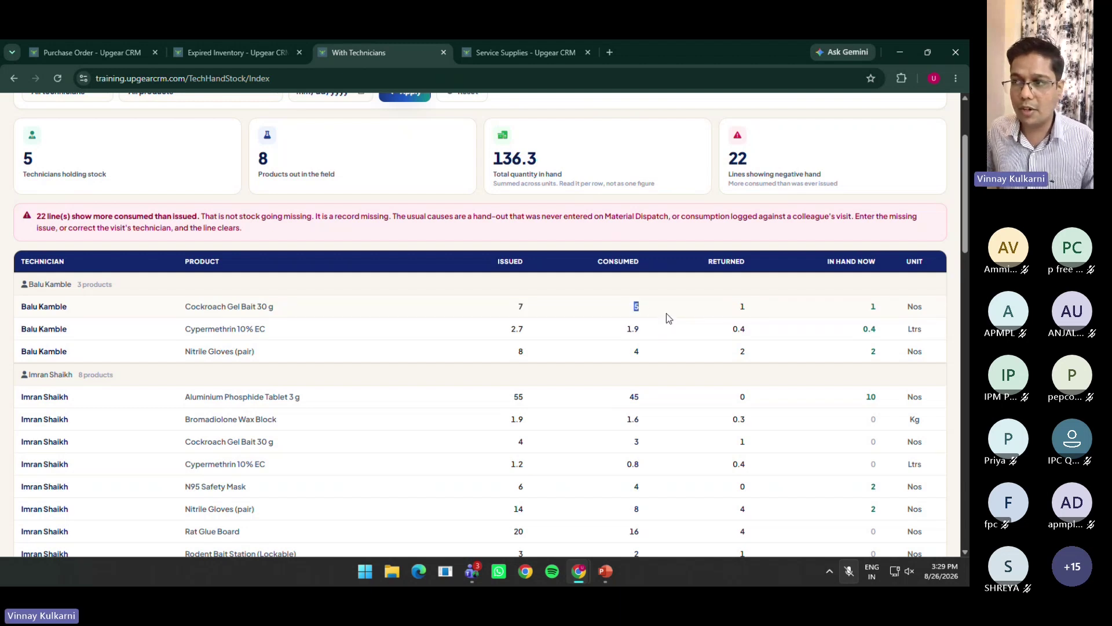
drag(740, 301, 845, 305)
click(846, 305)
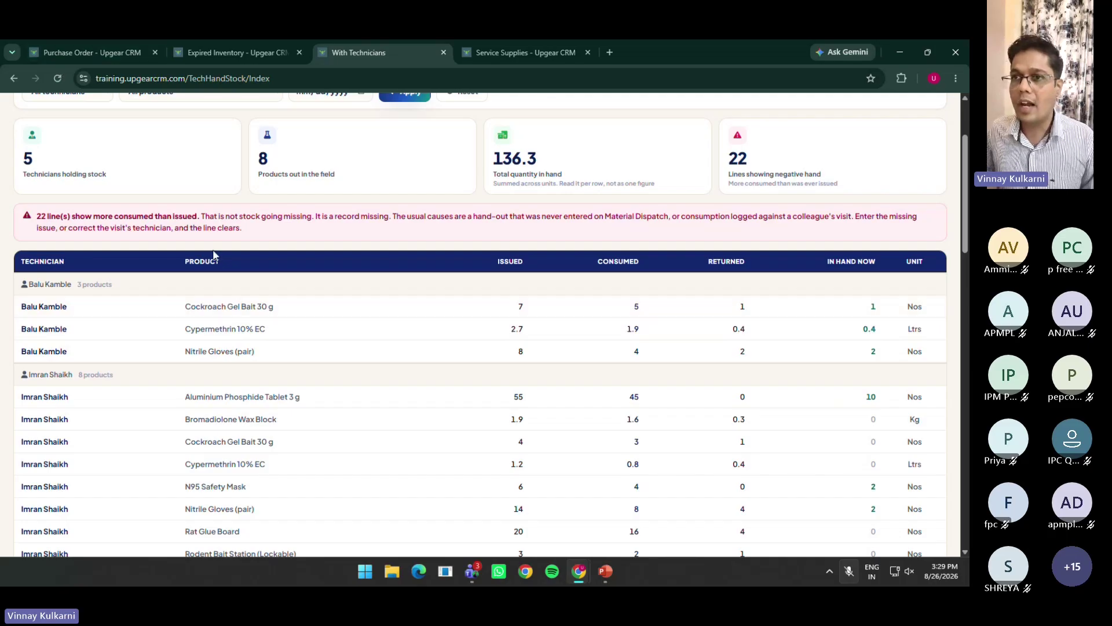
Return to the Stock Report and compare the owned, in-vans and on-shelf quantities of Cypermethrin 10% EC and the other products
scroll(213, 255, up, 3)
click(52, 114)
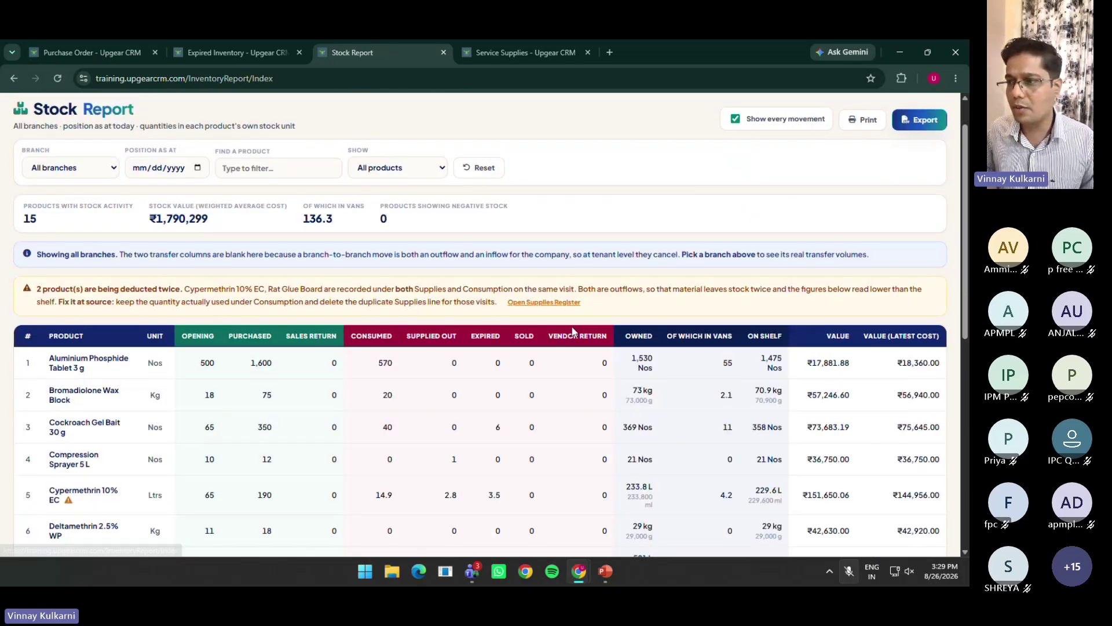
scroll(645, 342, down, 3)
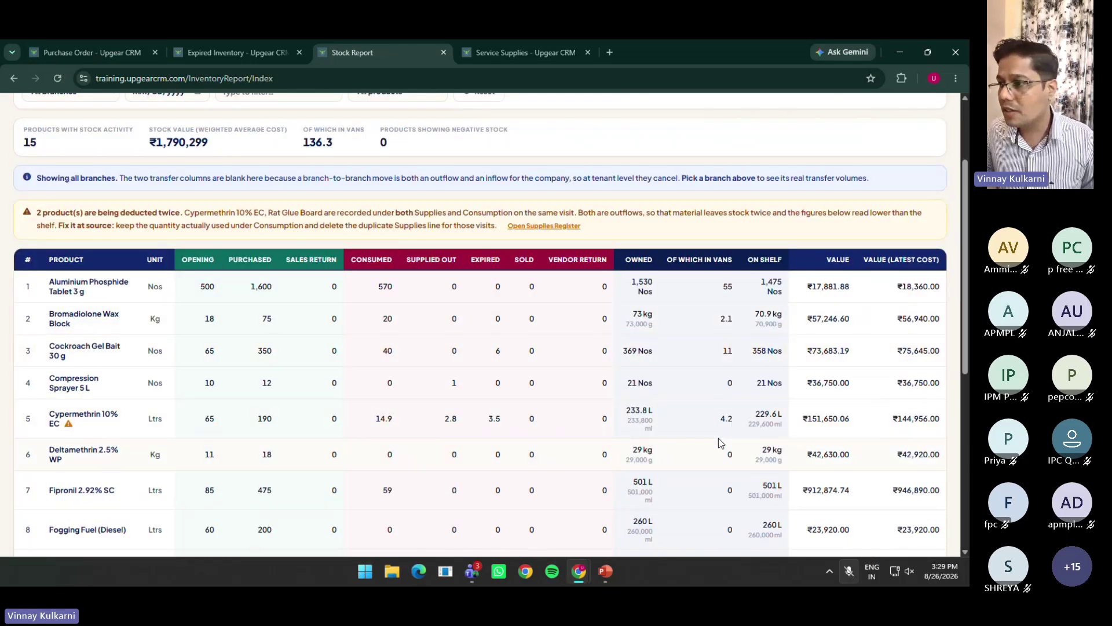
scroll(734, 356, down, 2)
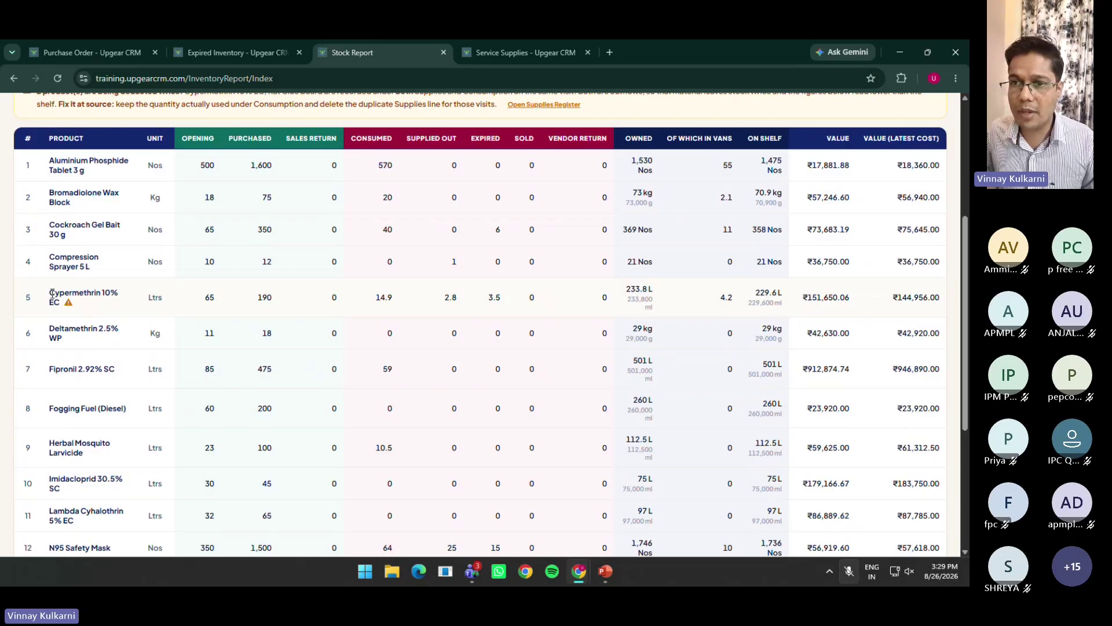
drag(52, 294, 118, 293)
click(747, 297)
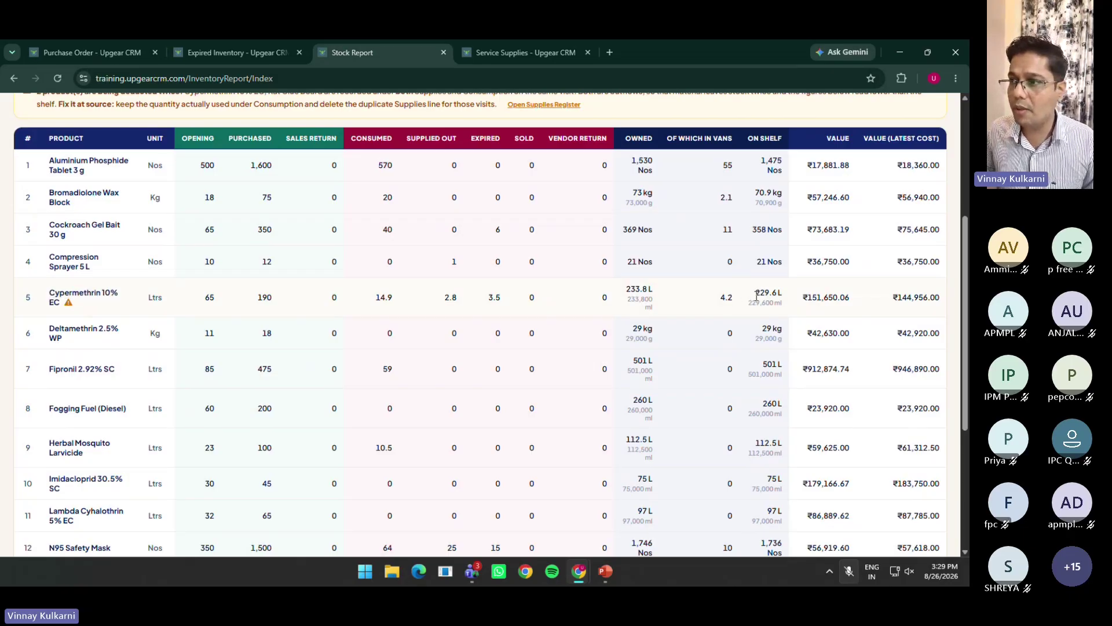
drag(626, 289, 657, 291)
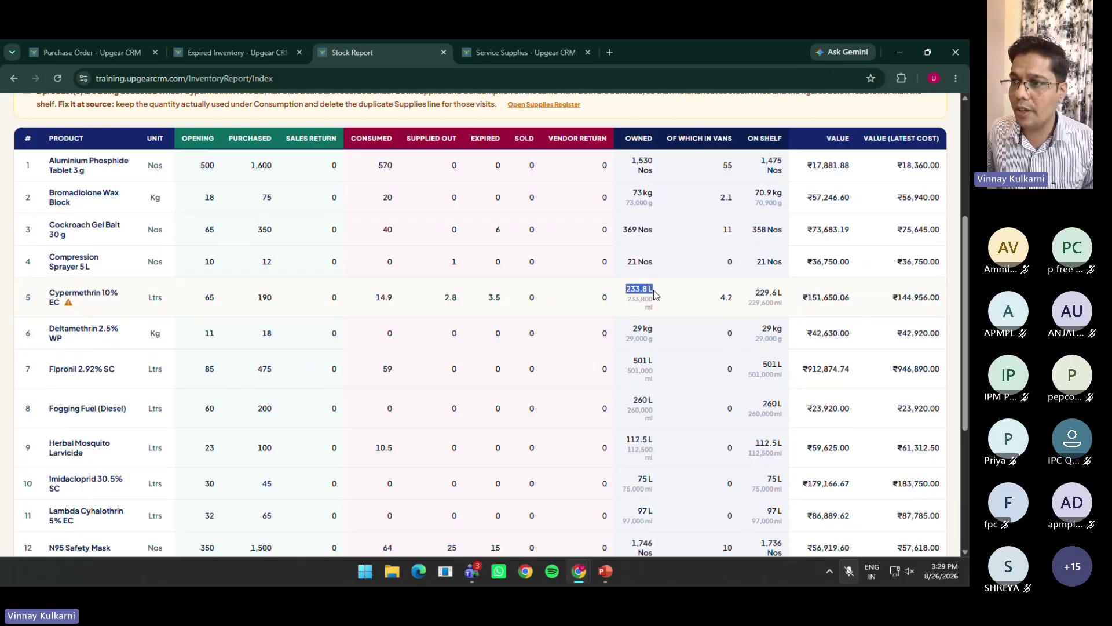
click(631, 311)
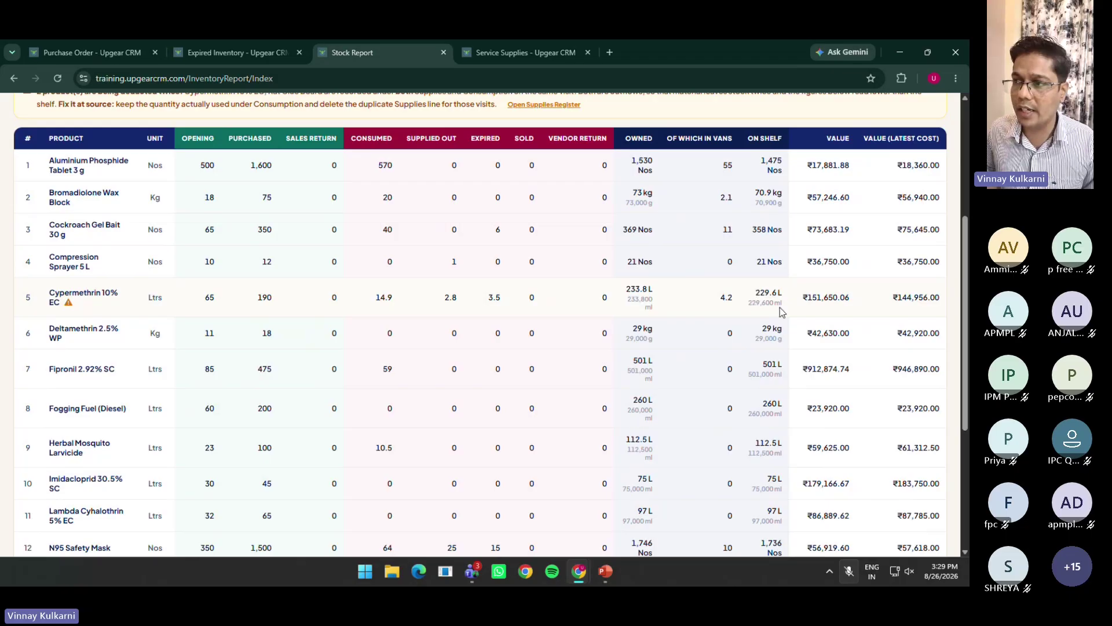
drag(781, 311, 770, 303)
scroll(720, 470, down, 2)
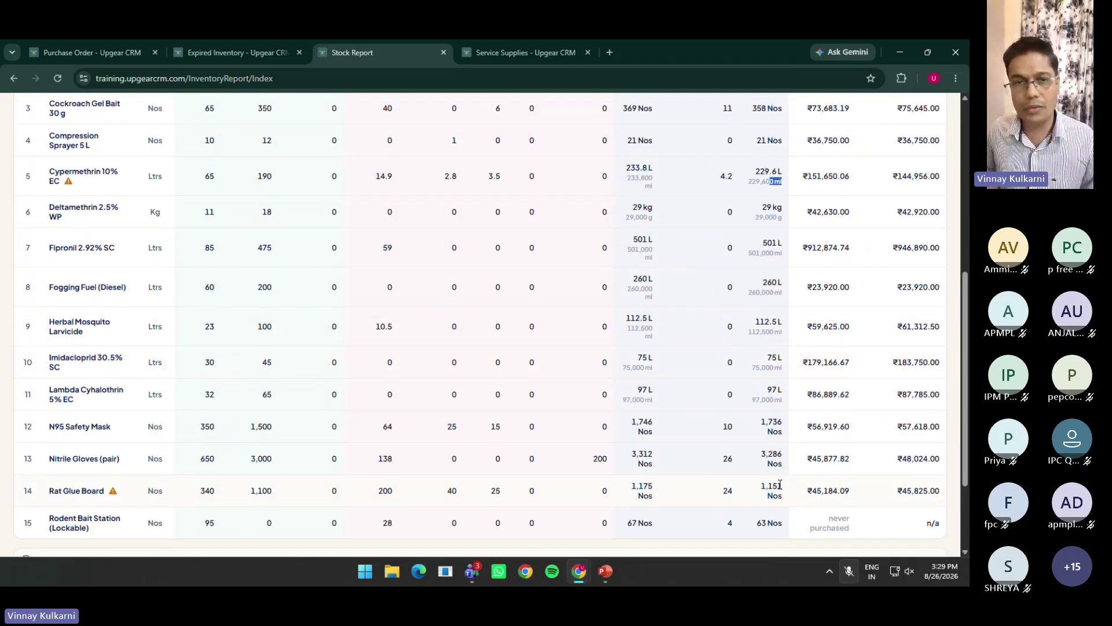
scroll(739, 470, up, 1)
scroll(739, 470, up, 10)
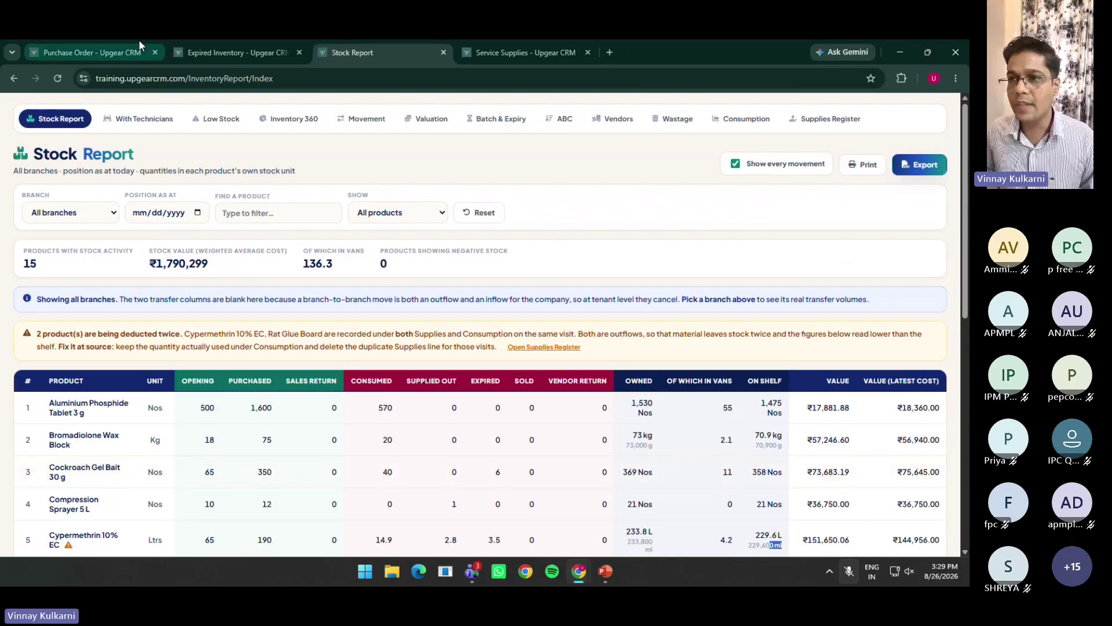
Reopen the technician stock report and look through each technician's product lines, including those with negative in-hand quantities
click(139, 118)
scroll(479, 409, down, 4)
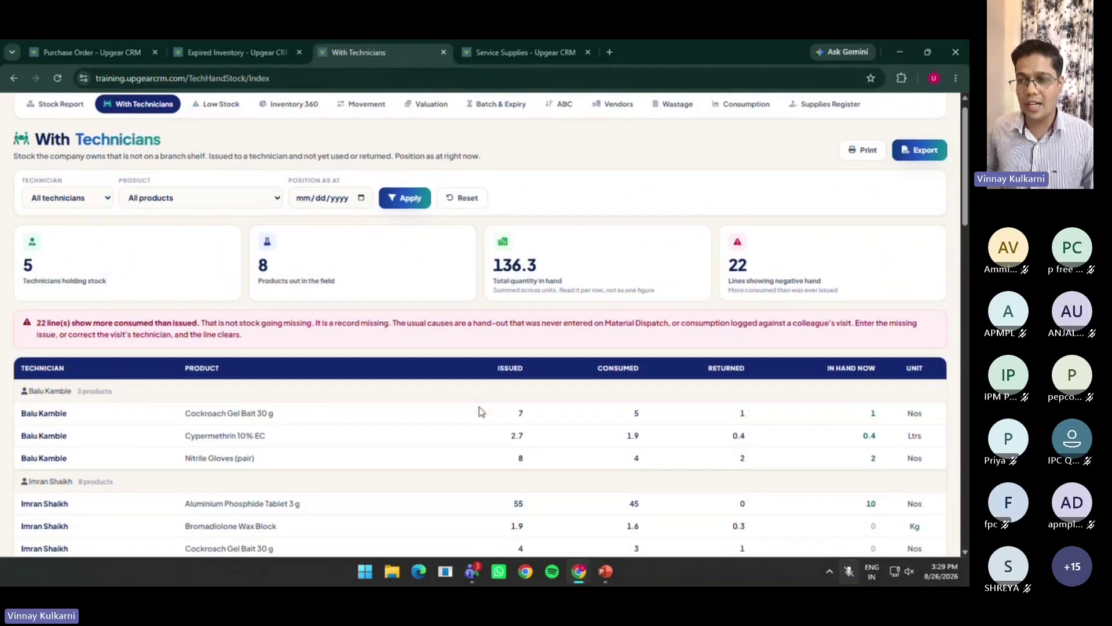
scroll(499, 423, down, 1)
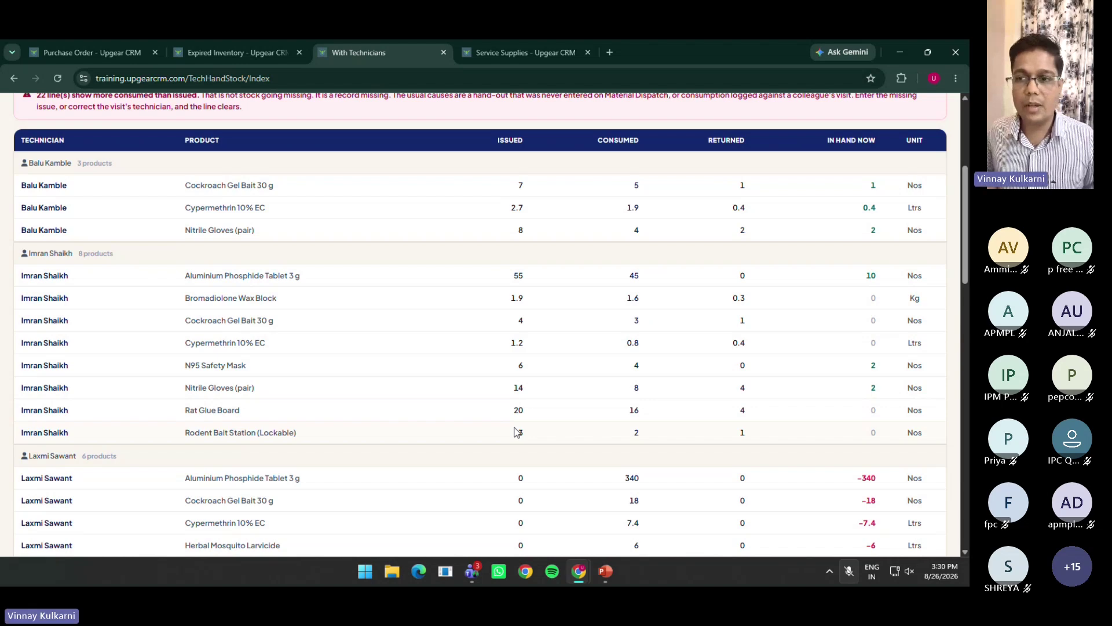
scroll(516, 432, down, 4)
scroll(516, 431, down, 11)
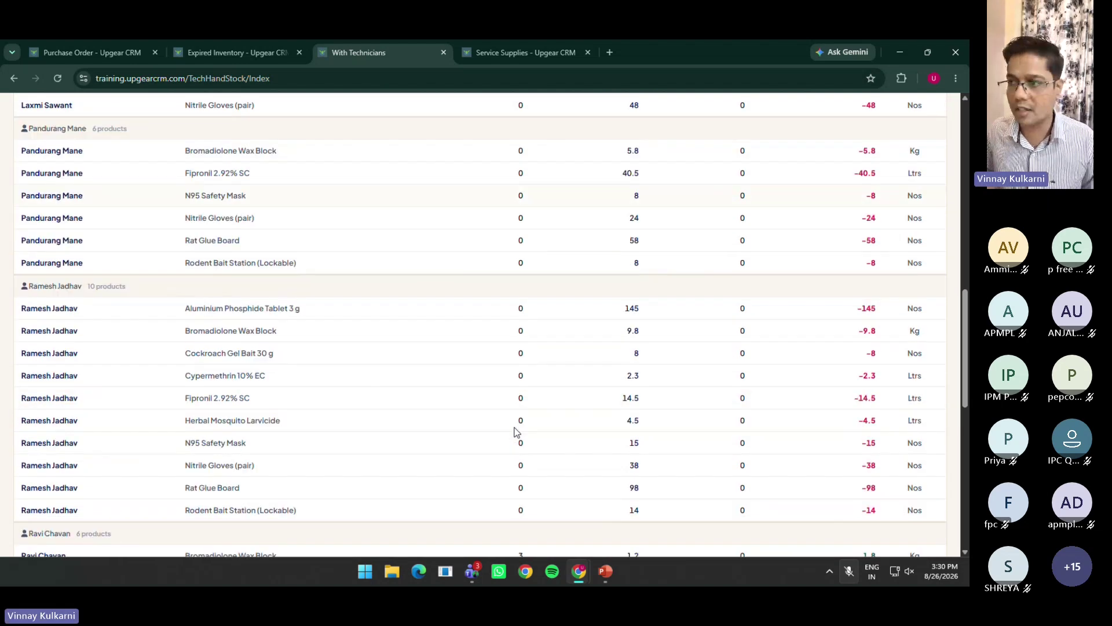
scroll(514, 419, up, 6)
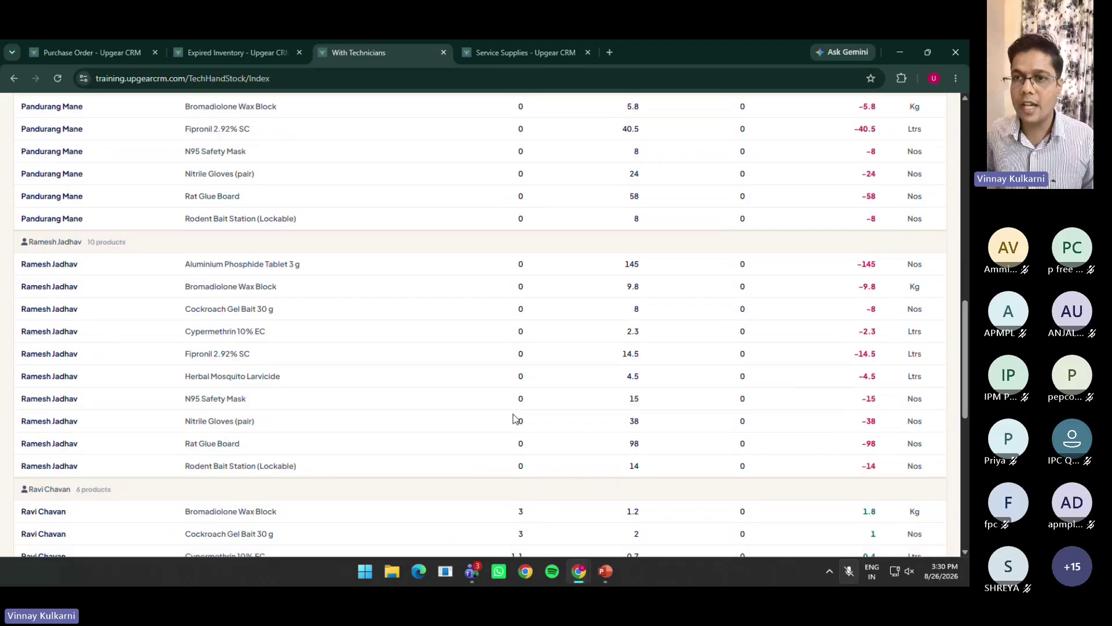
scroll(513, 419, up, 10)
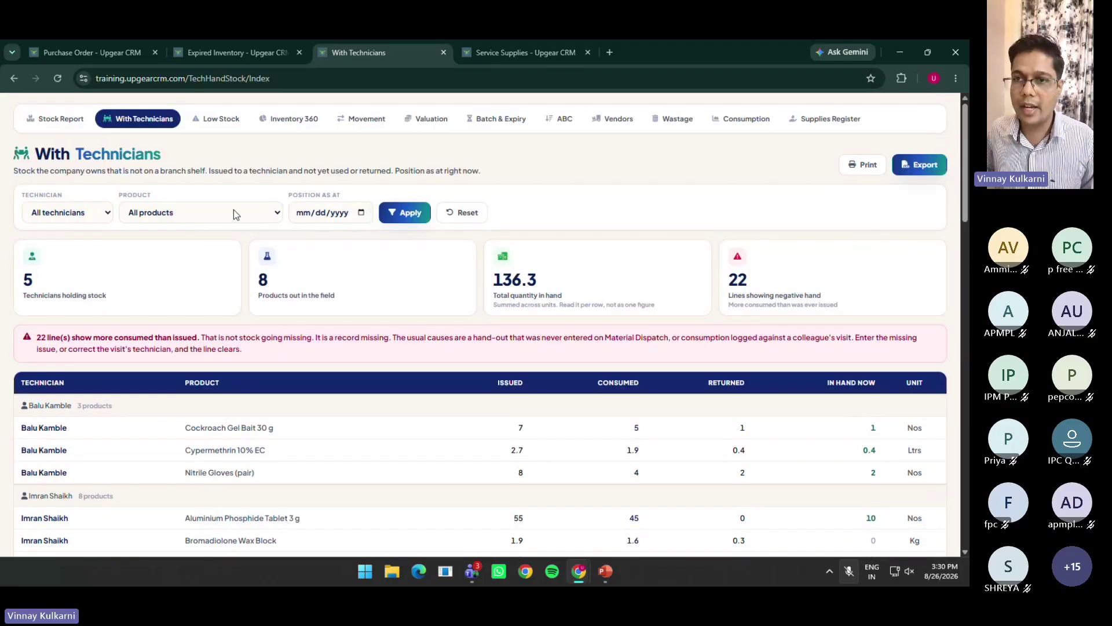
Filter the technician stock to Aluminium Phosphide Tablet 3 g (Nos) and review each technician's holding of it
click(236, 215)
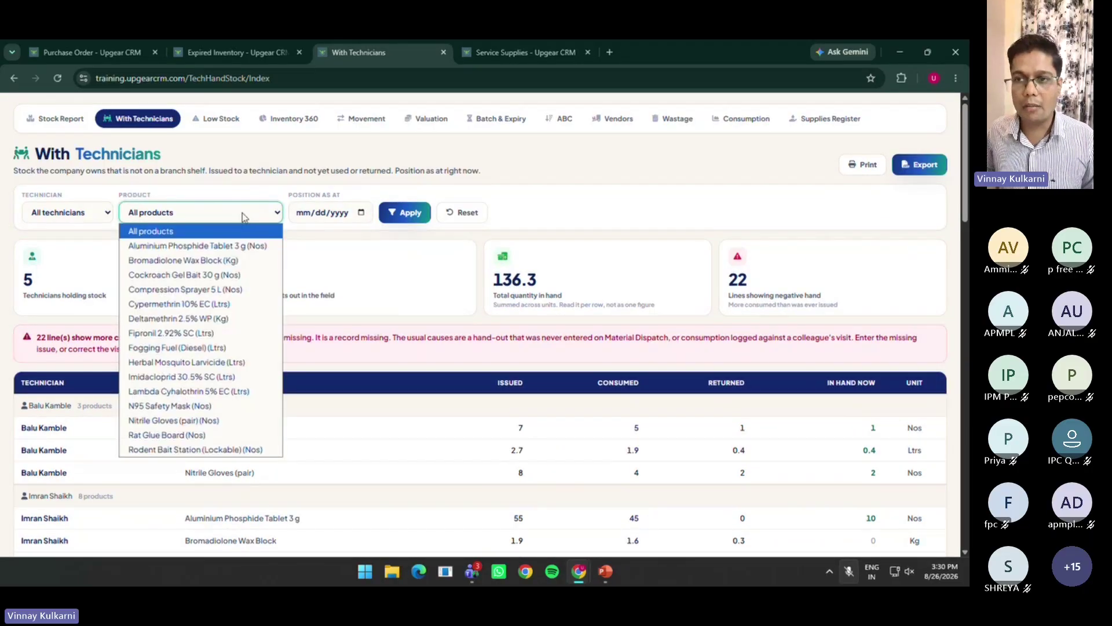
click(238, 243)
click(422, 226)
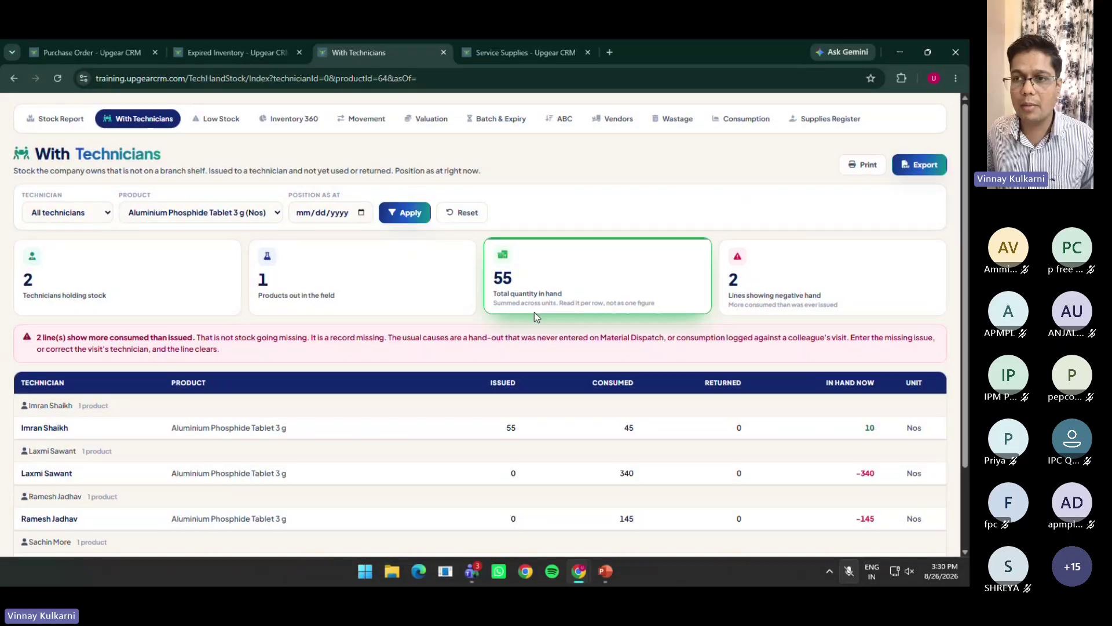
scroll(342, 275, down, 3)
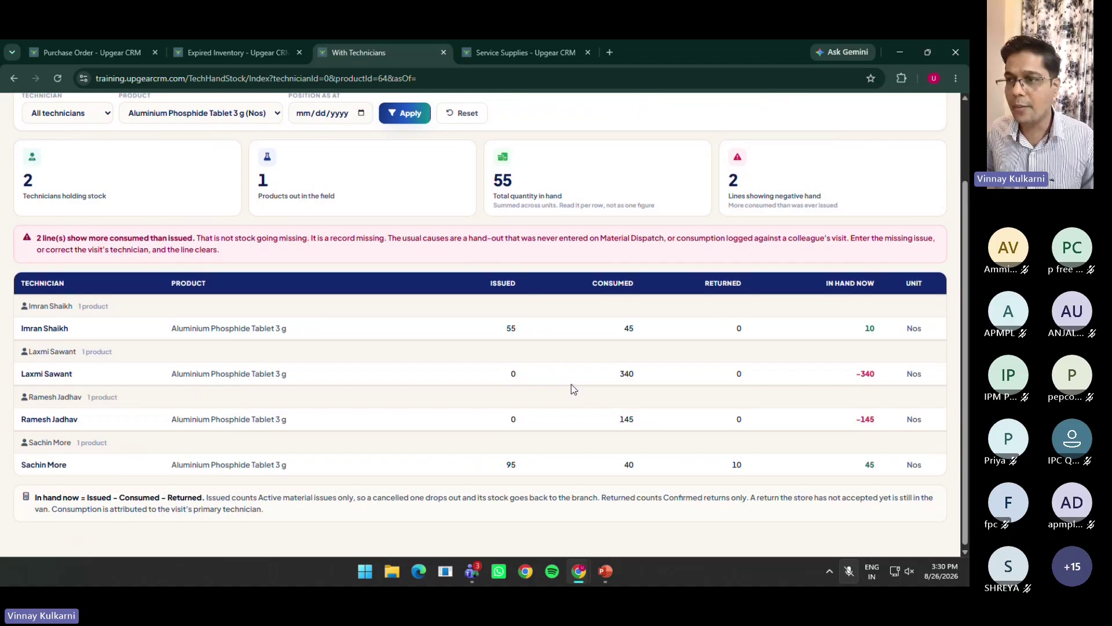
scroll(572, 384, up, 3)
Return the technician stock filter to all products and look over the technicians' lines again
click(236, 213)
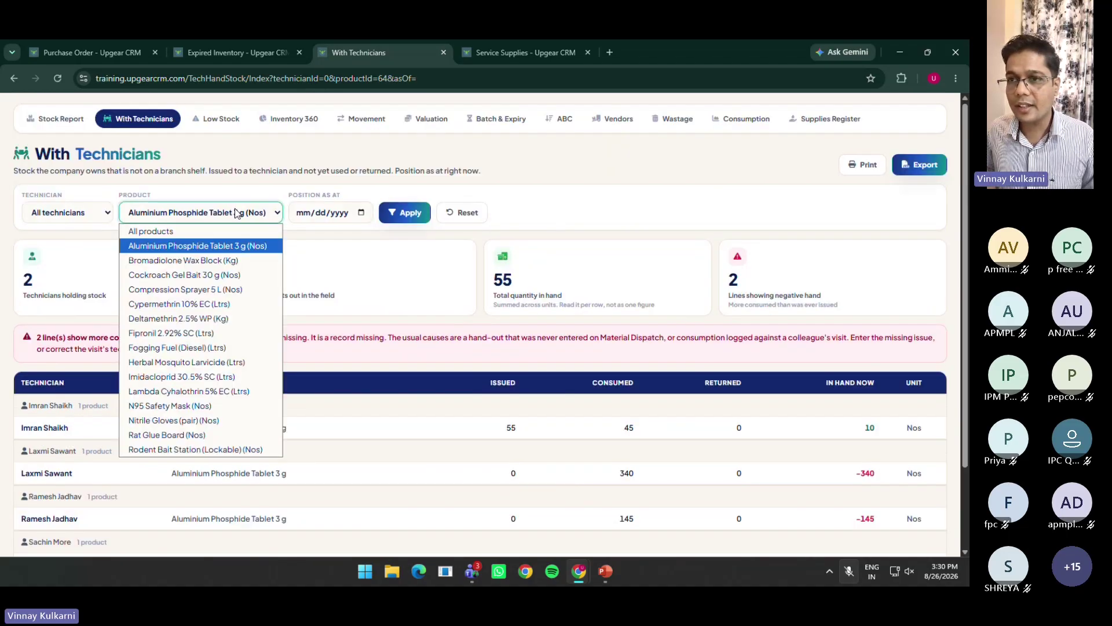
click(207, 232)
click(405, 213)
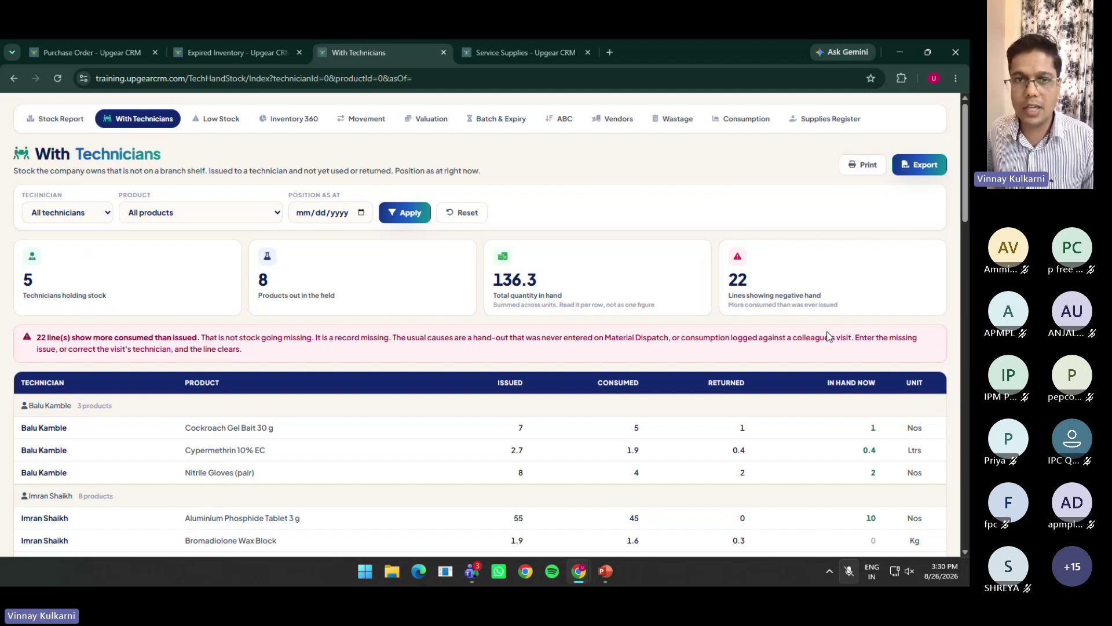
scroll(828, 336, down, 10)
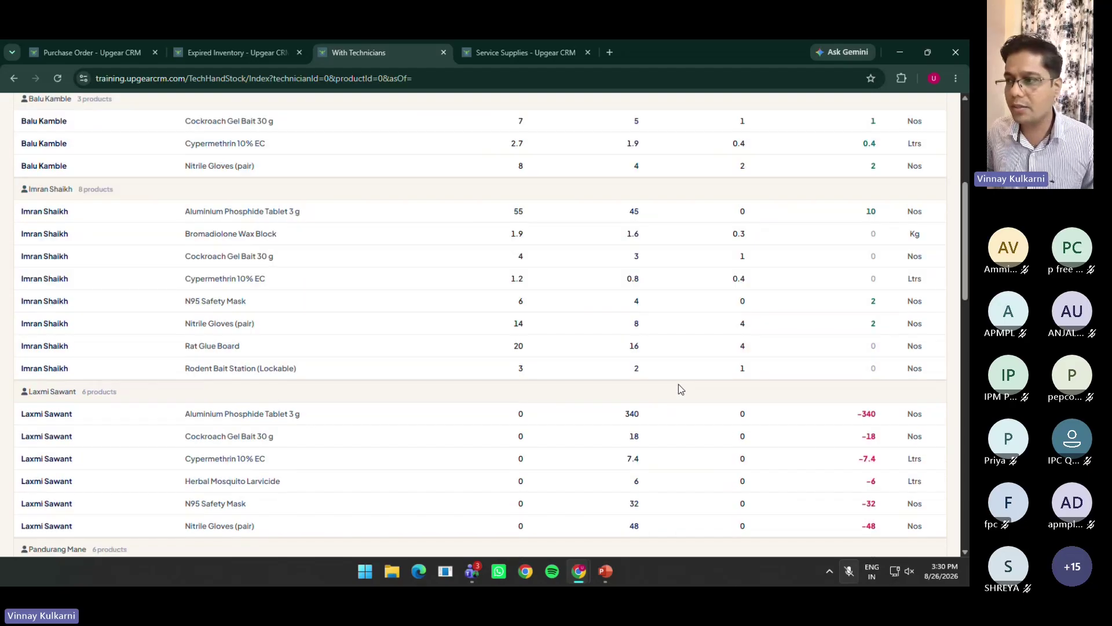
scroll(832, 503, up, 10)
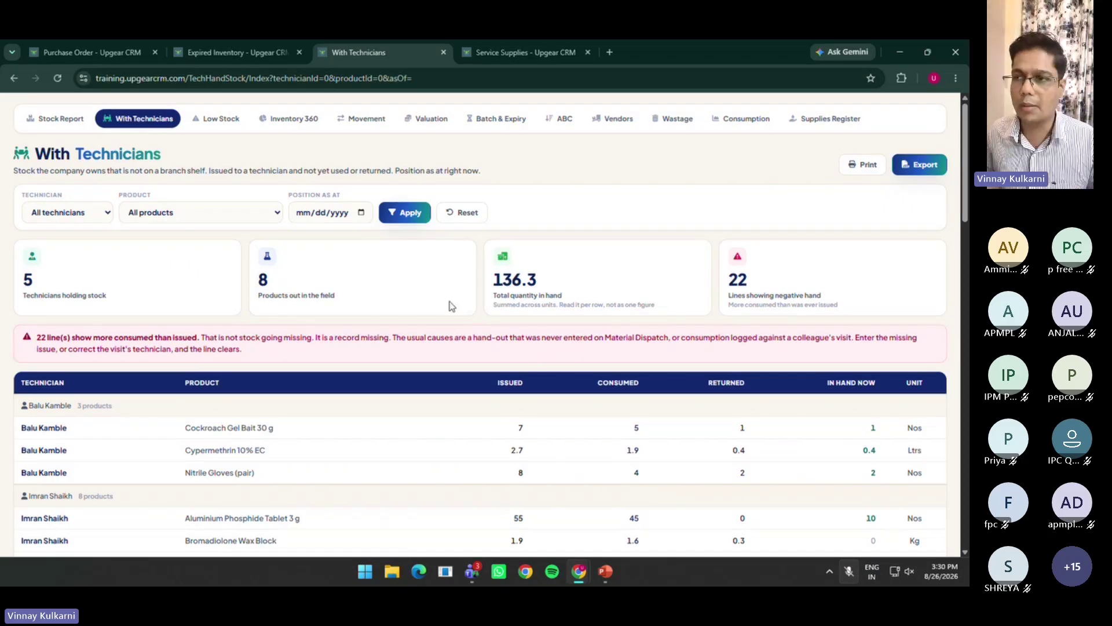
View the Low Stock Alerts and look through the items below threshold for all branches
click(218, 121)
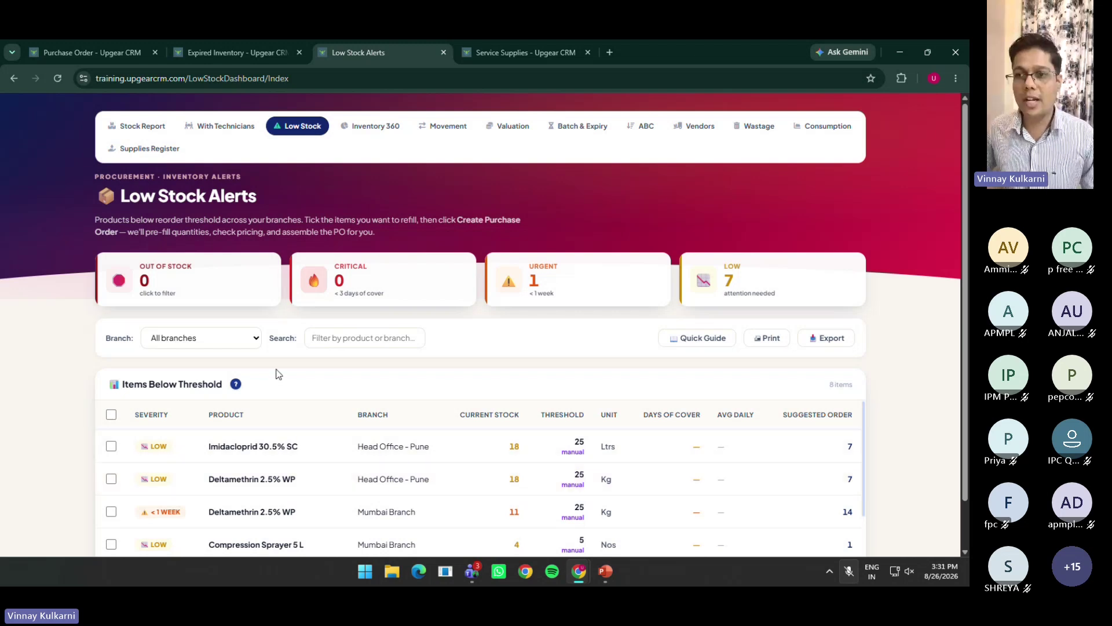
scroll(276, 375, down, 1)
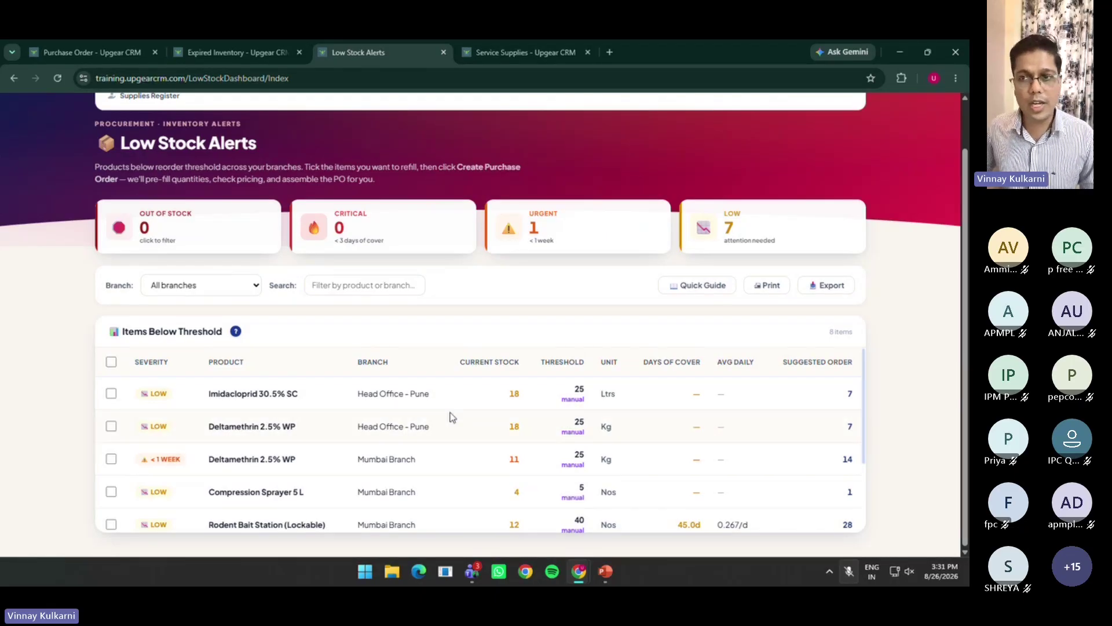
scroll(452, 416, down, 2)
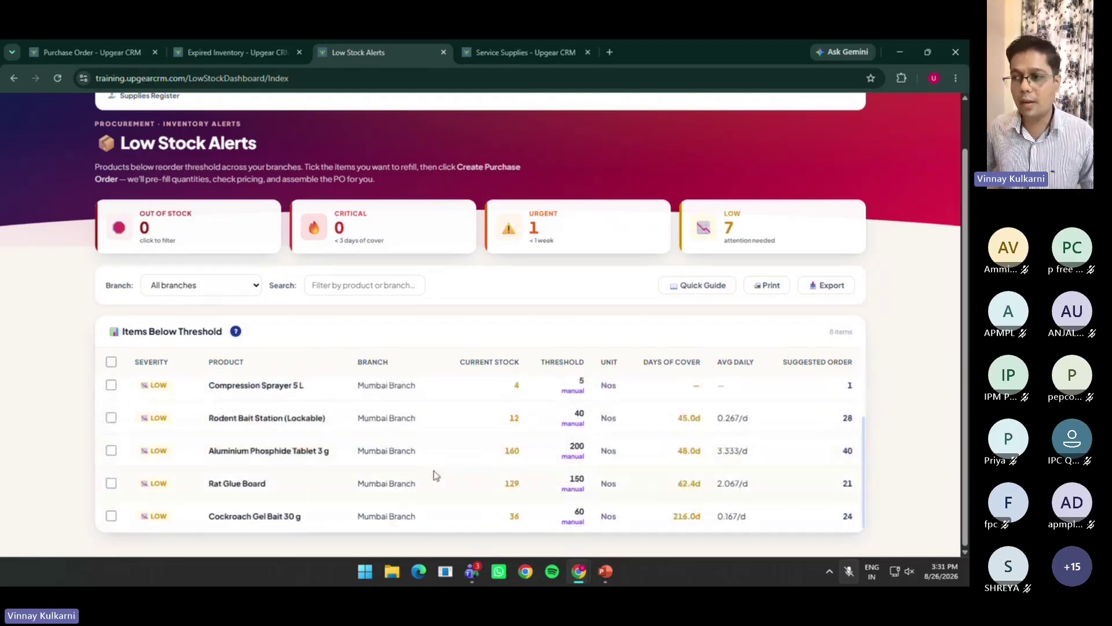
scroll(437, 476, up, 2)
scroll(627, 446, down, 2)
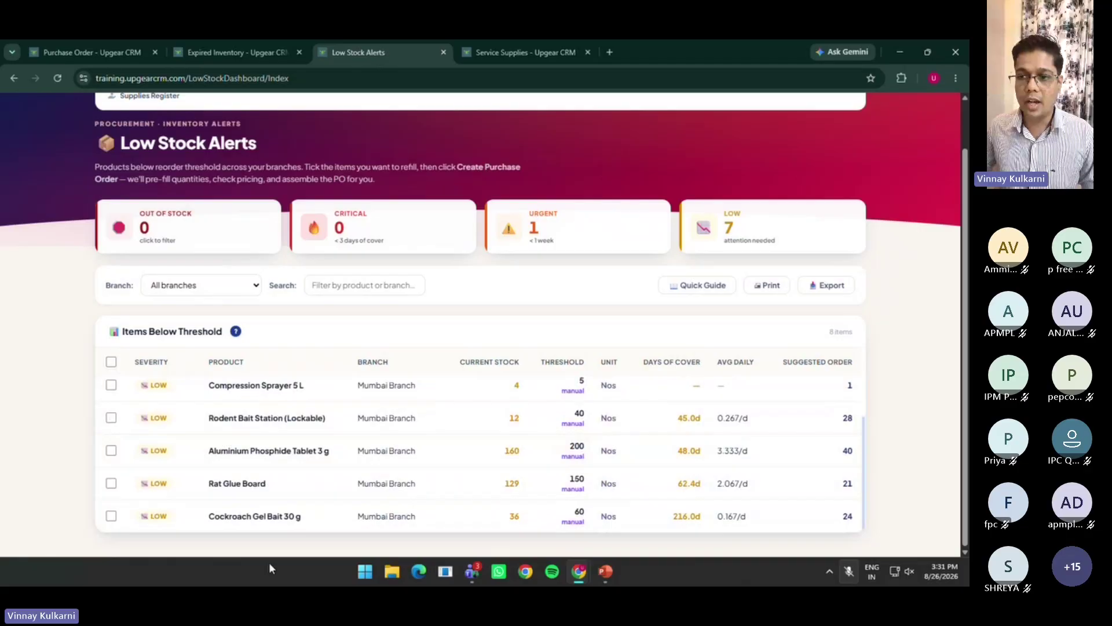
Start a purchase order for the Mumbai Branch low-stock items Cockroach Gel Bait 30 g, Rat Glue Board and Aluminium Phosphide Tablet 3 g
click(112, 516)
click(112, 483)
click(111, 451)
scroll(839, 454, down, 1)
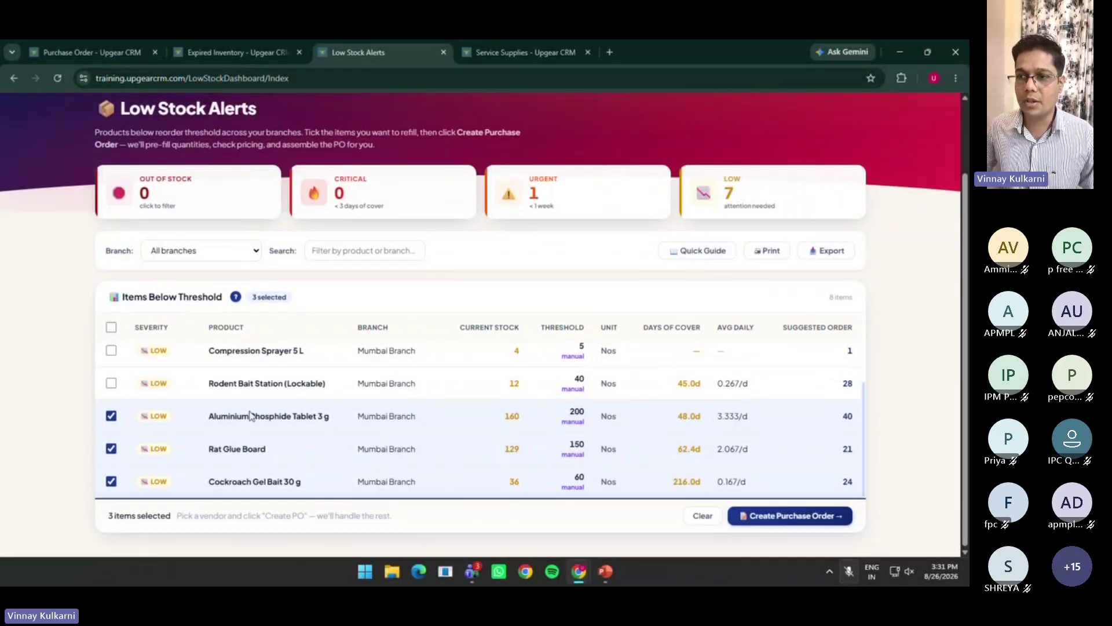
click(802, 517)
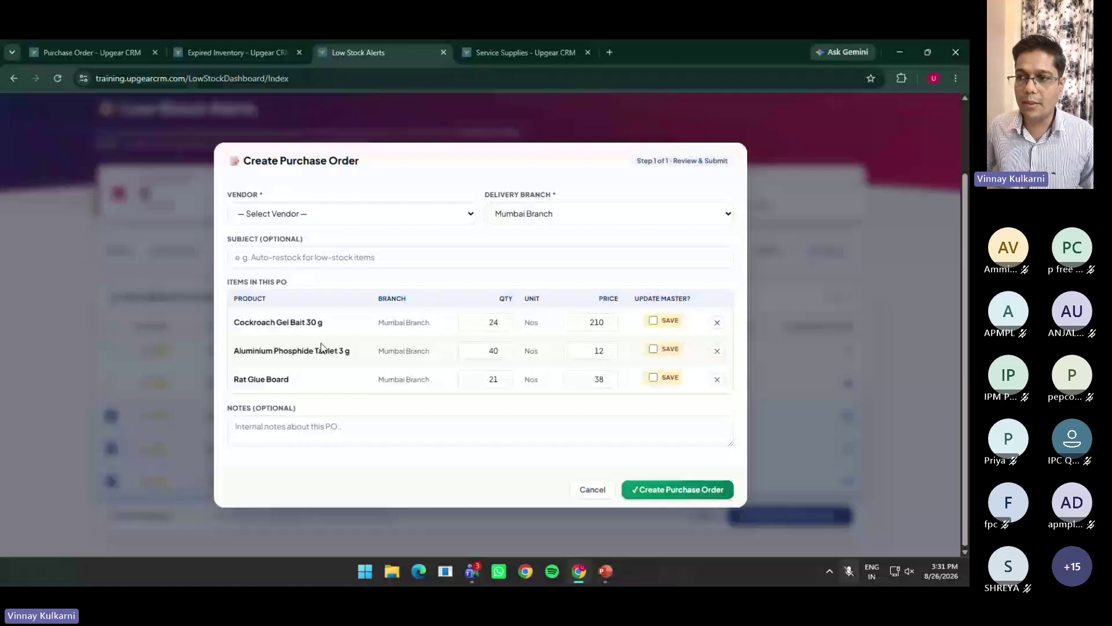
Set the Cockroach Gel Bait 30 g order quantity to 50 and choose Krishna Agro Chemicals Pvt Ltd as the vendor
double_click(485, 327)
text(50)
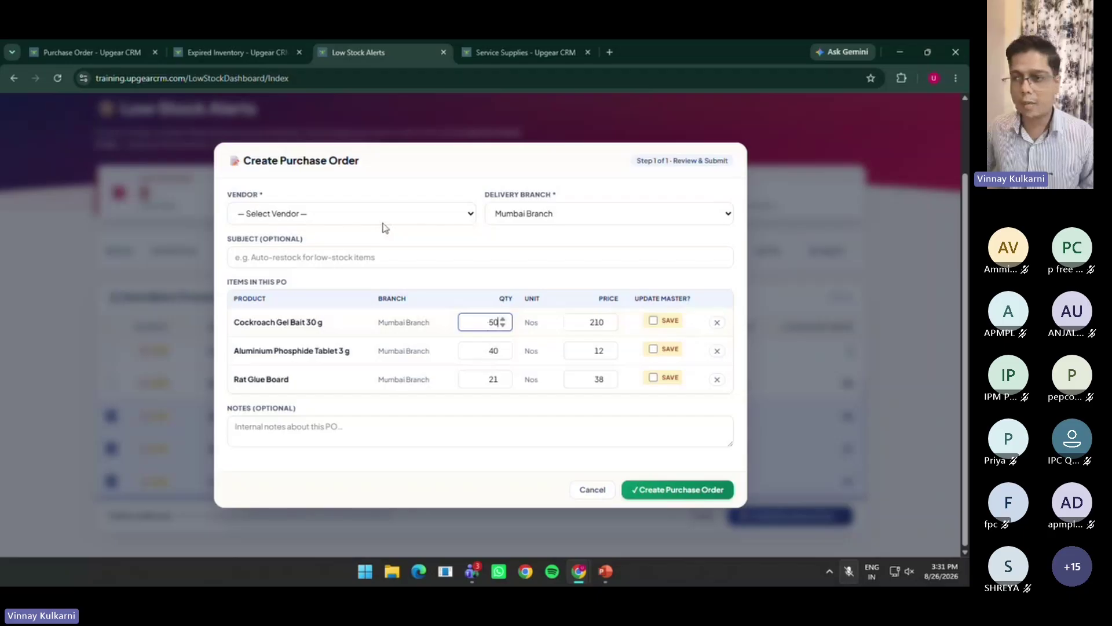
click(367, 246)
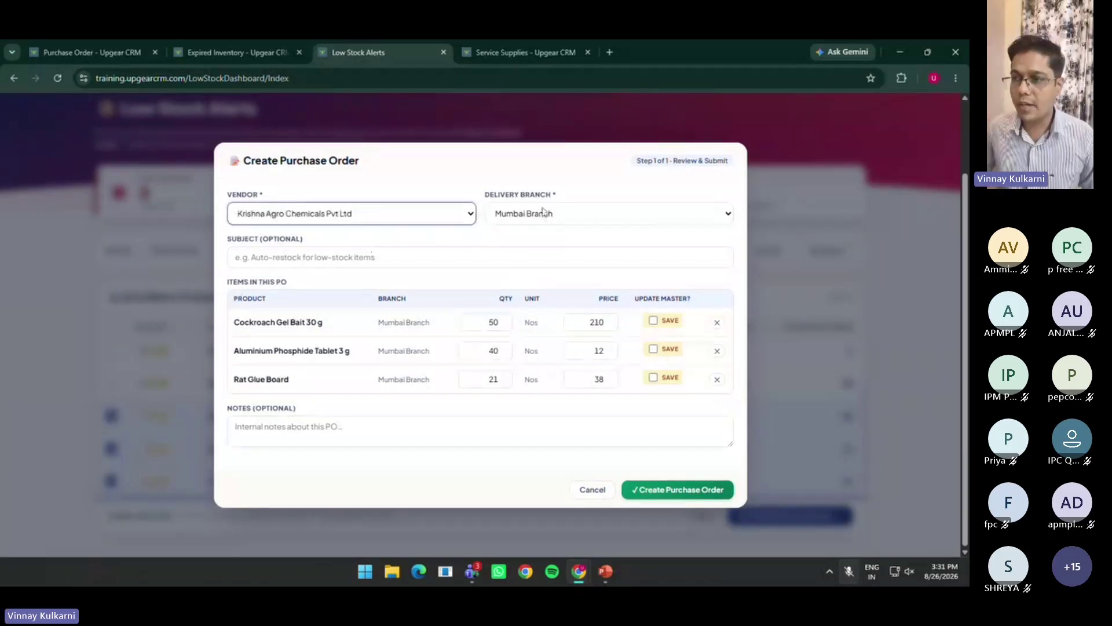
click(313, 425)
Set the Aluminium Phosphide Tablet 3 g price to 15, save it to the master, create the purchase order and close its print page
double_click(597, 351)
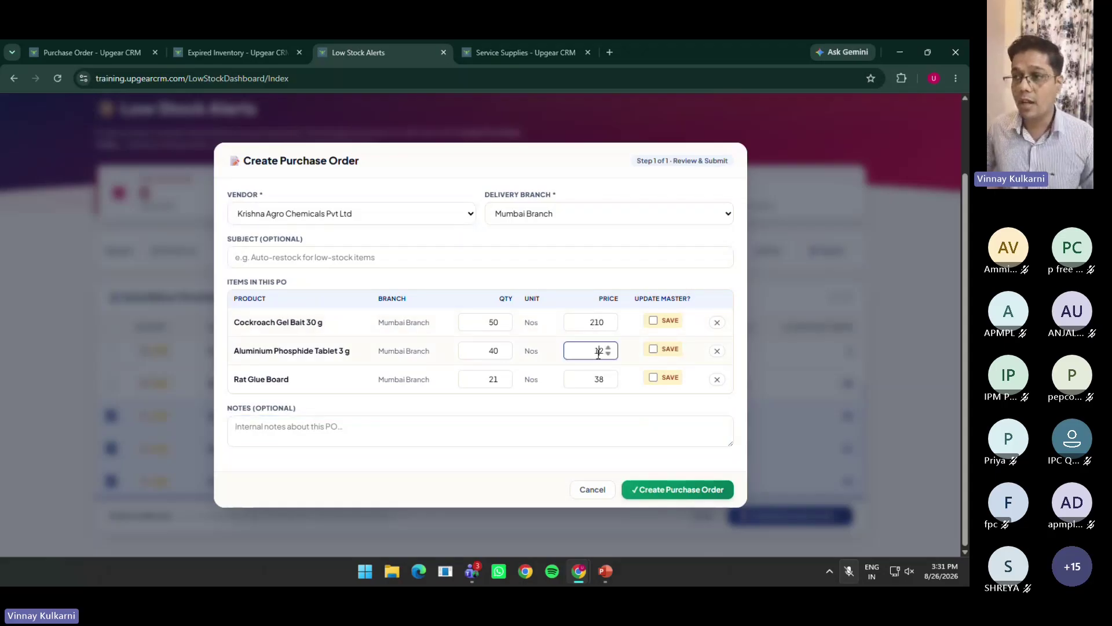
text(15)
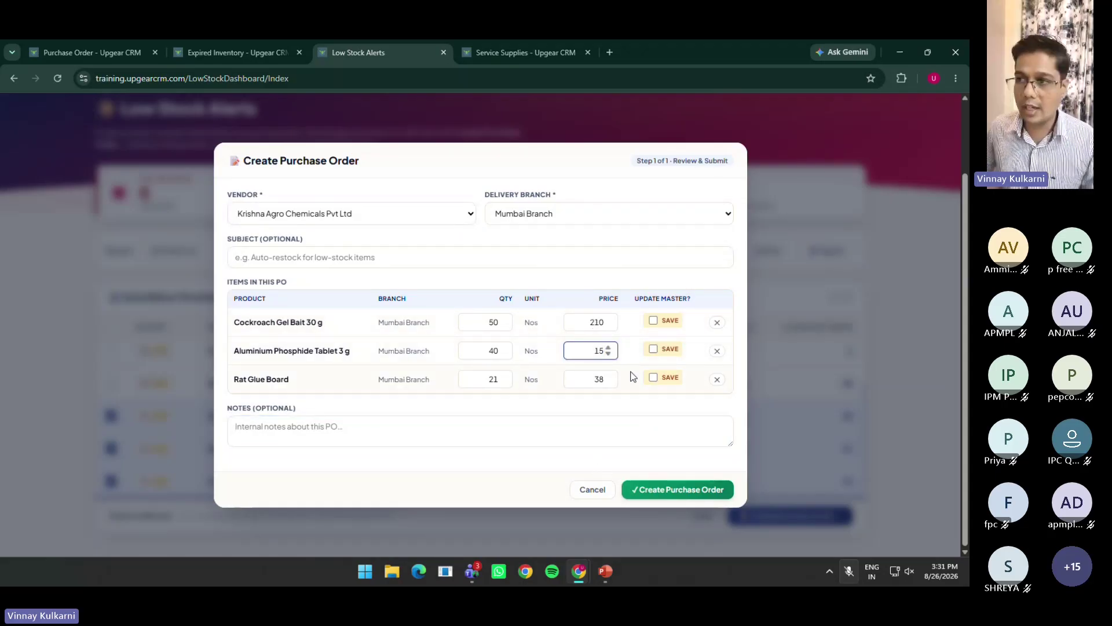
click(653, 350)
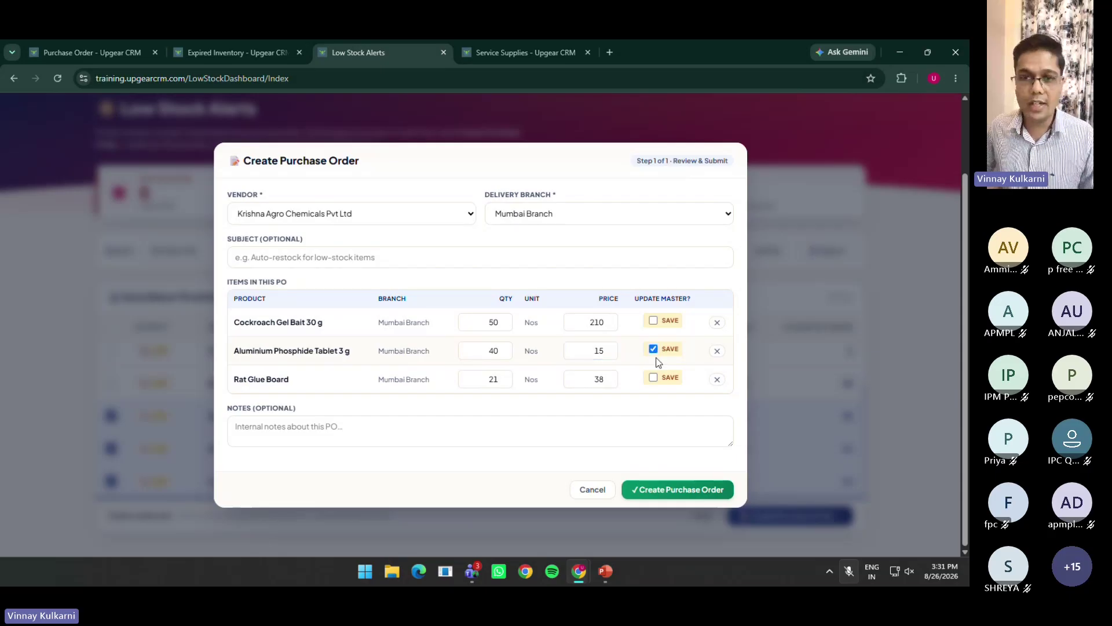
click(668, 490)
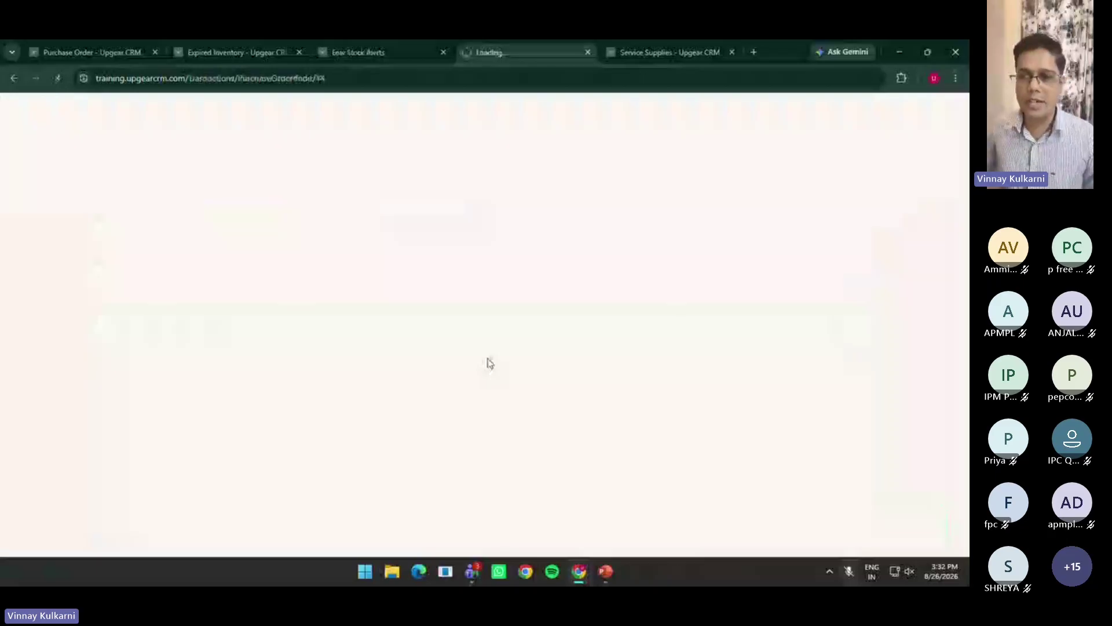
click(587, 52)
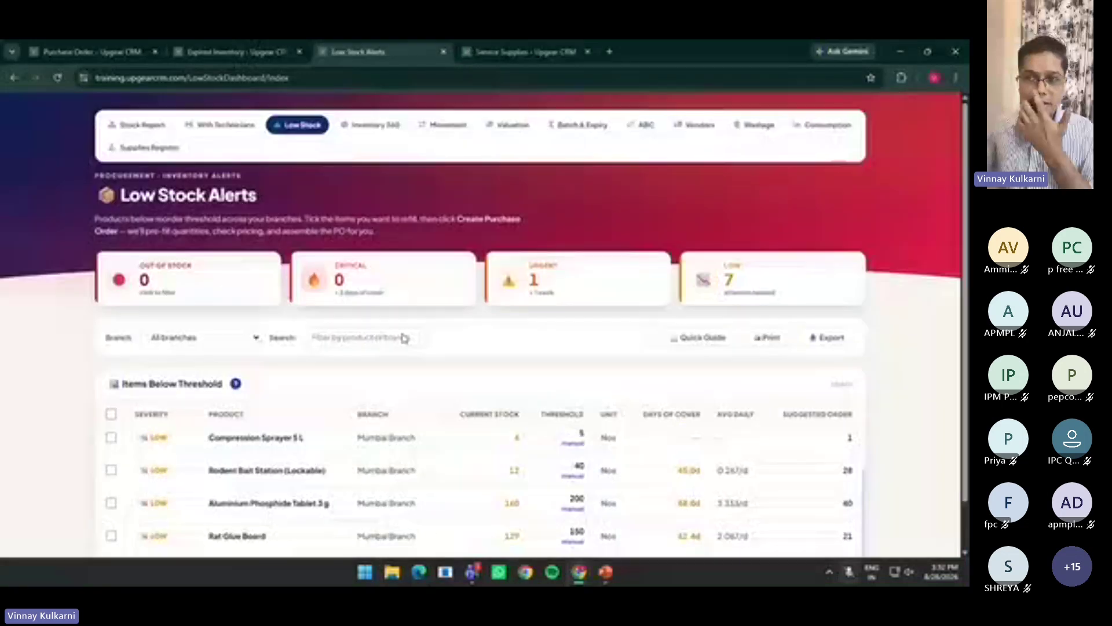
Open the Inventory 360 dashboard and review the inventory value figures, 30-day top movers and value by branch
click(229, 338)
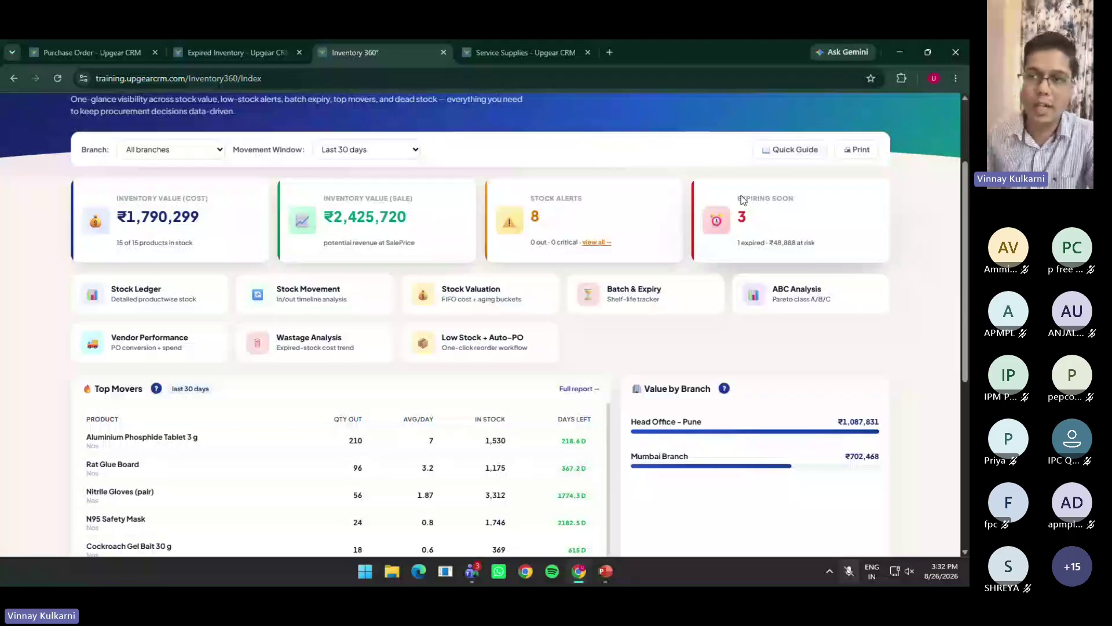
scroll(158, 276, down, 2)
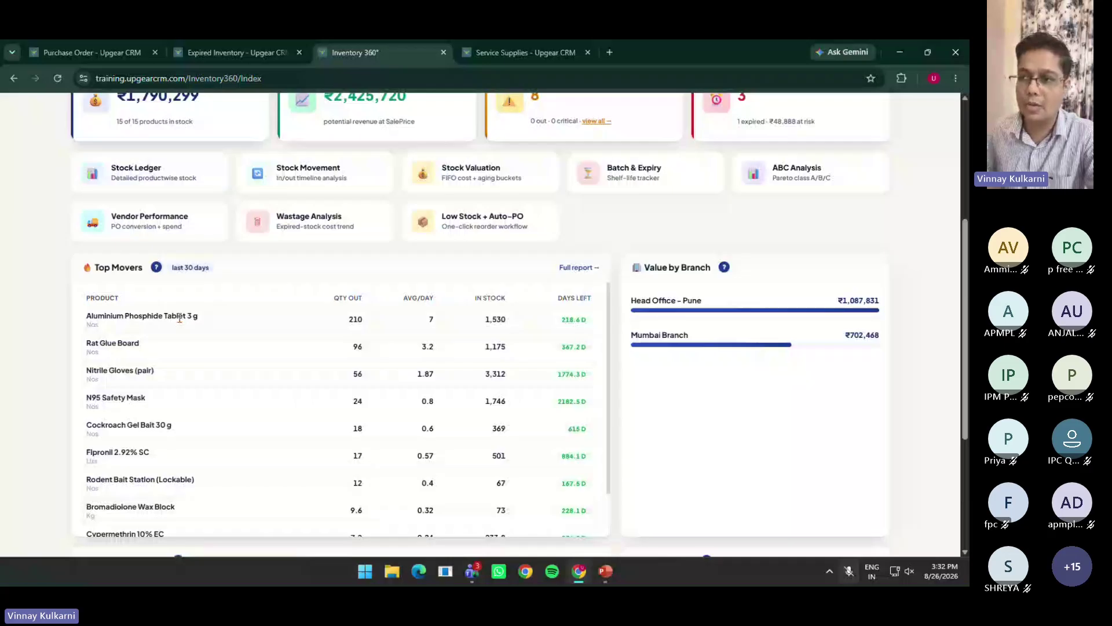
scroll(204, 354, down, 1)
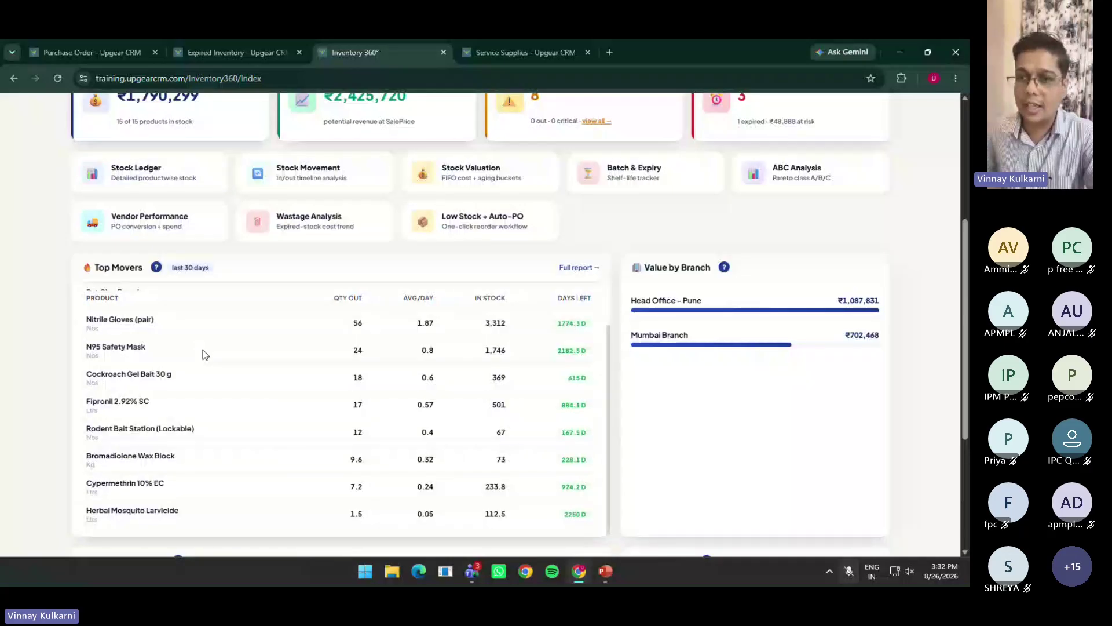
scroll(255, 359, down, 1)
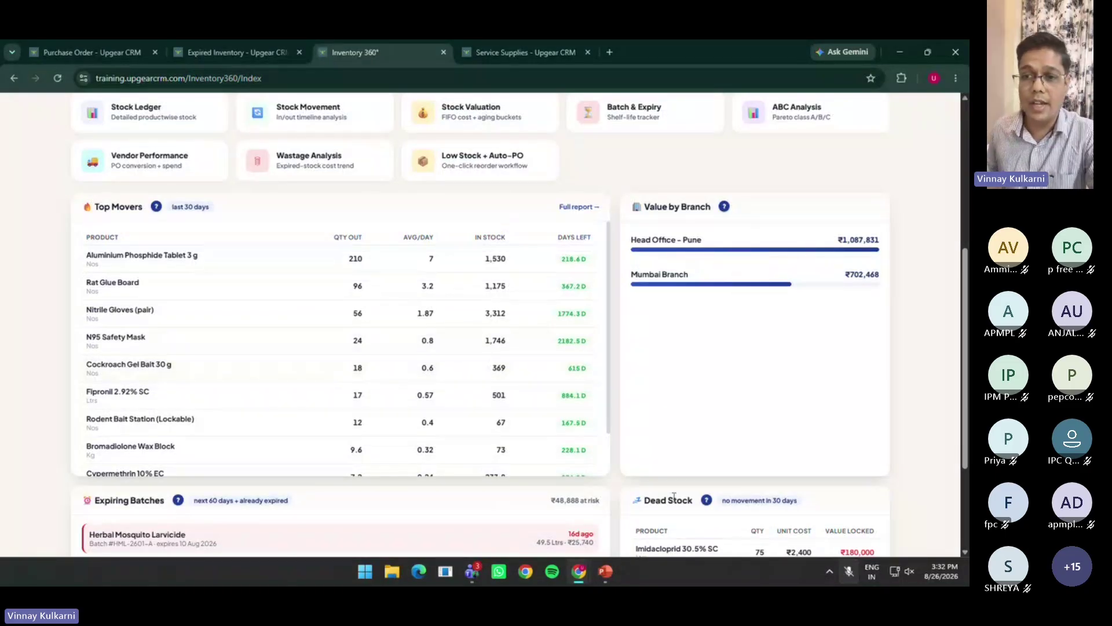
scroll(651, 492, down, 1)
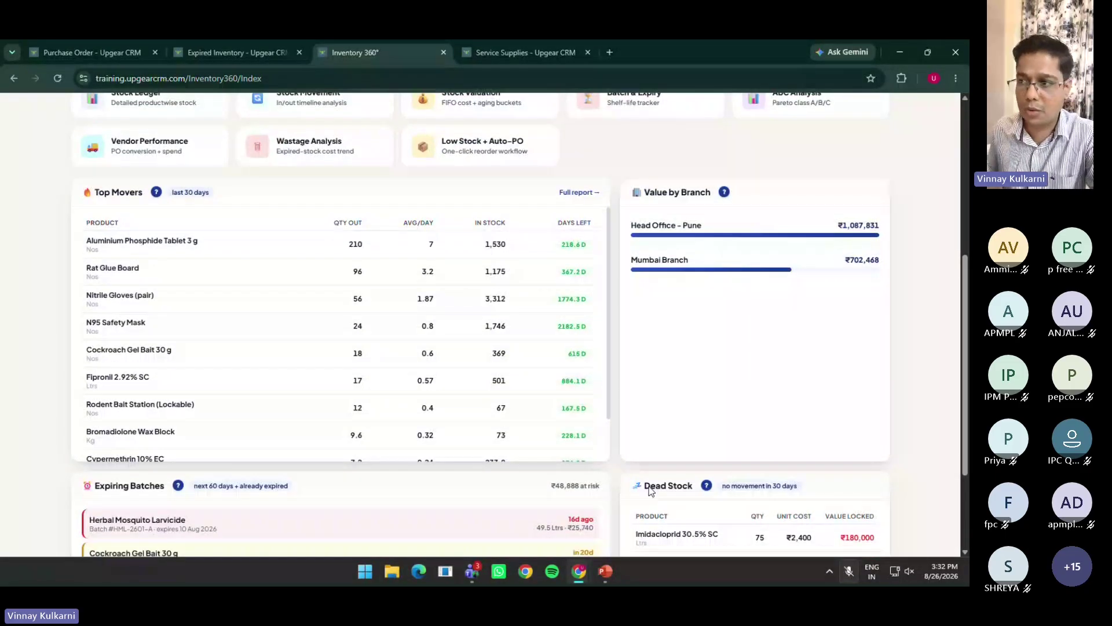
Examine the expiring batches and the dead stock with no movement in 30 days on the Inventory 360 dashboard
scroll(355, 450, down, 2)
scroll(356, 450, down, 1)
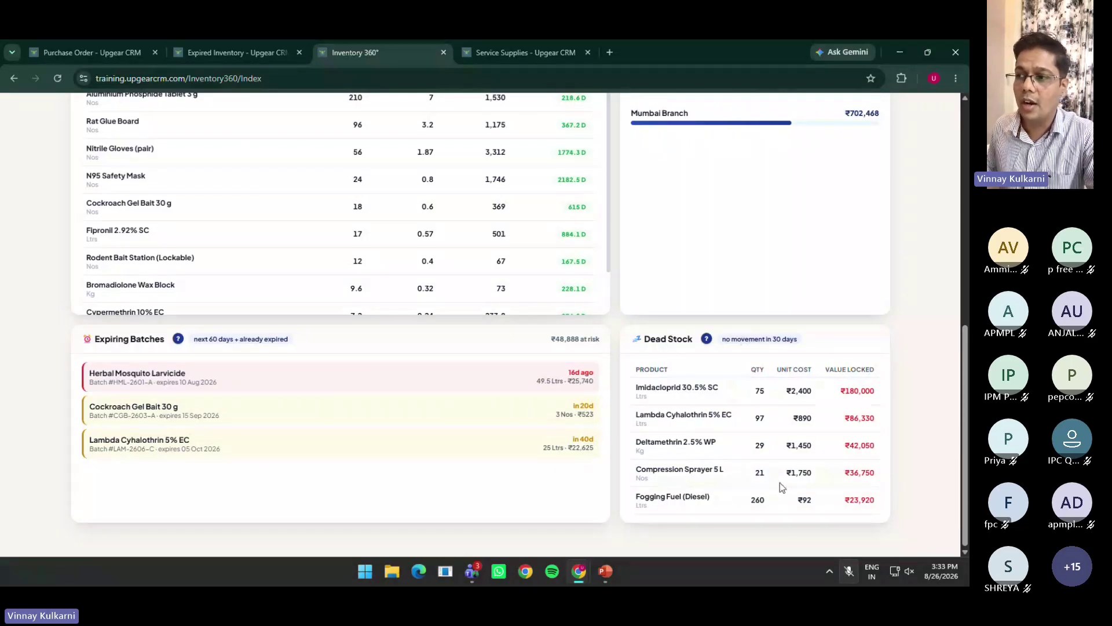
drag(722, 339, 799, 334)
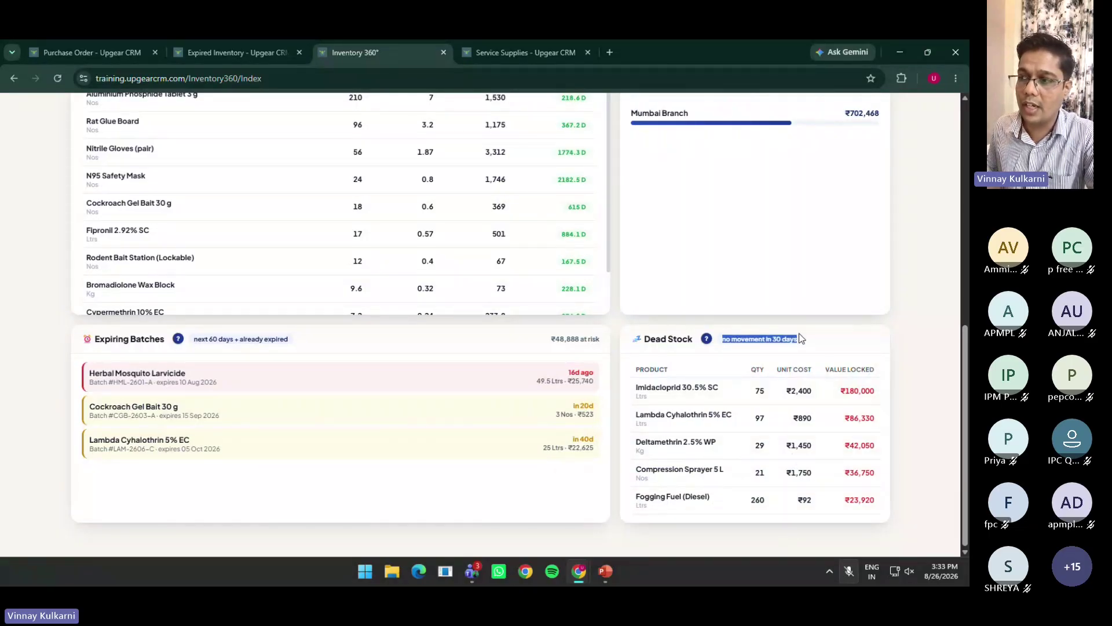
click(846, 405)
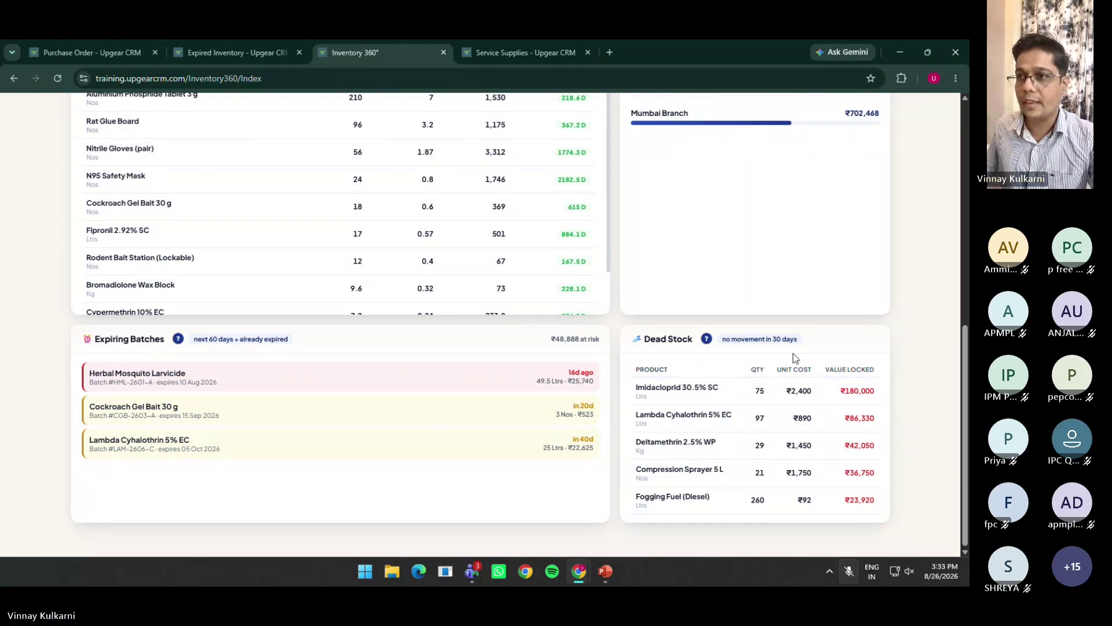
Open the Stock Movement Analysis and review the inflow, outflow and net figures per product
scroll(790, 350, up, 1)
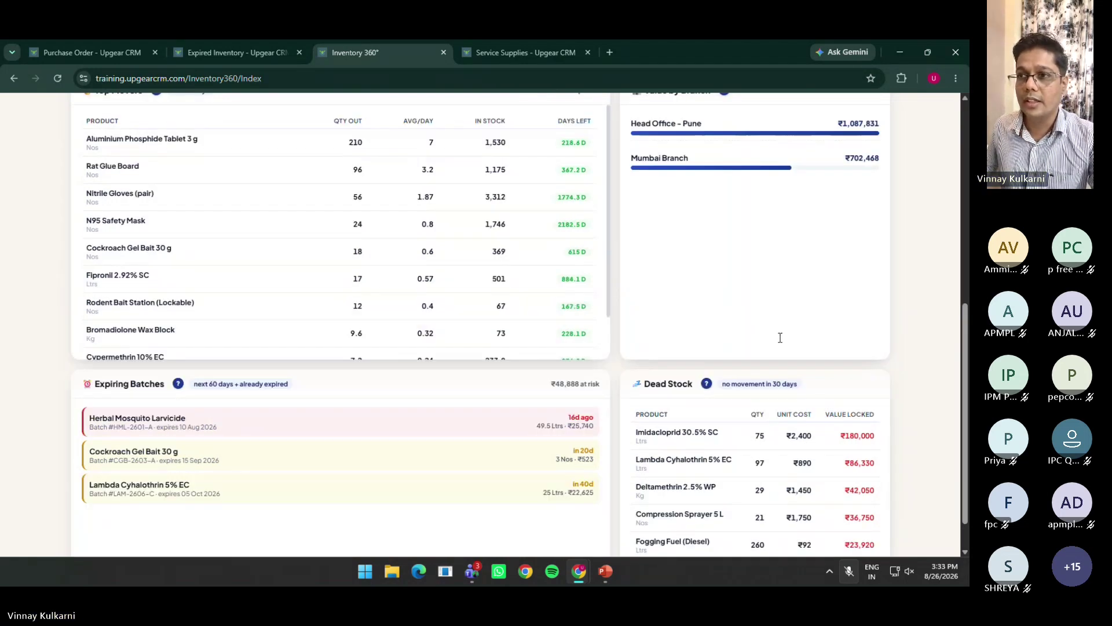
scroll(782, 333, up, 4)
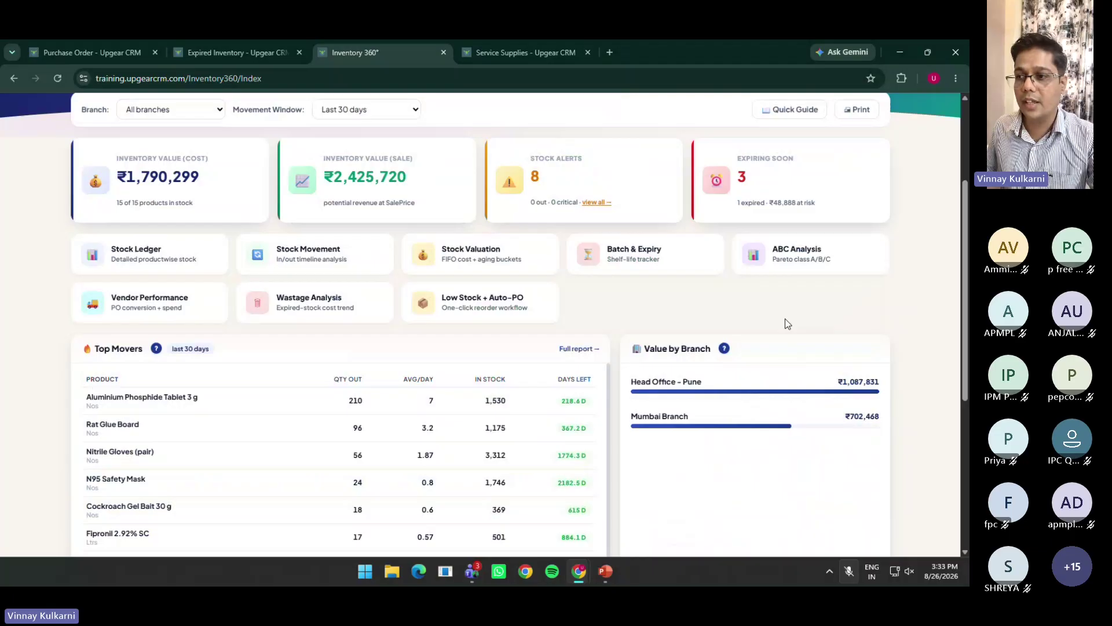
scroll(788, 324, up, 3)
click(419, 130)
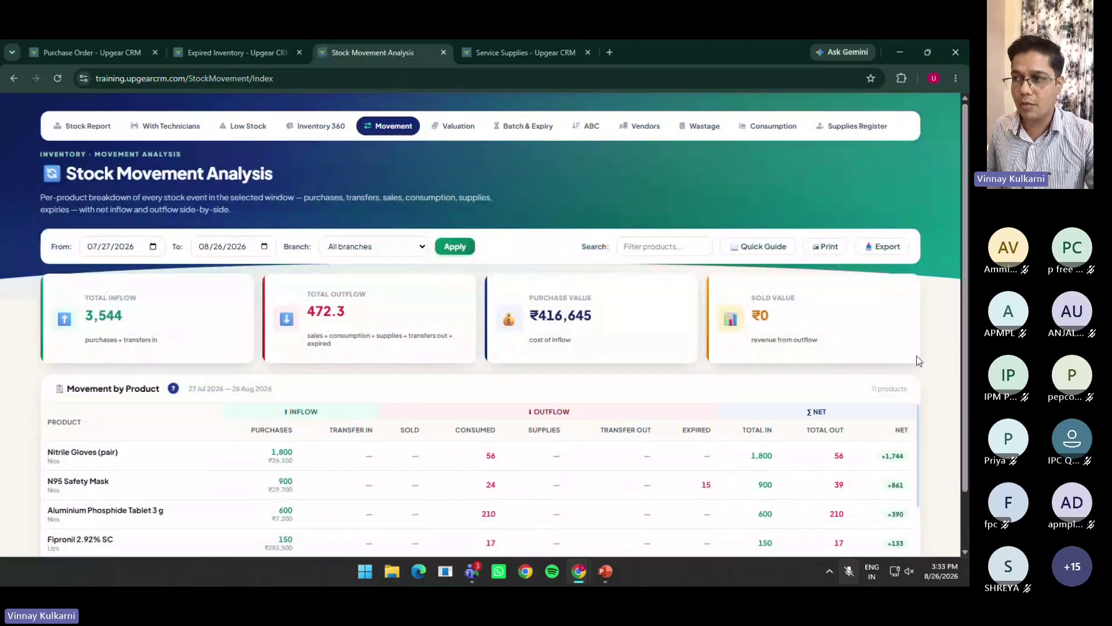
scroll(917, 361, down, 1)
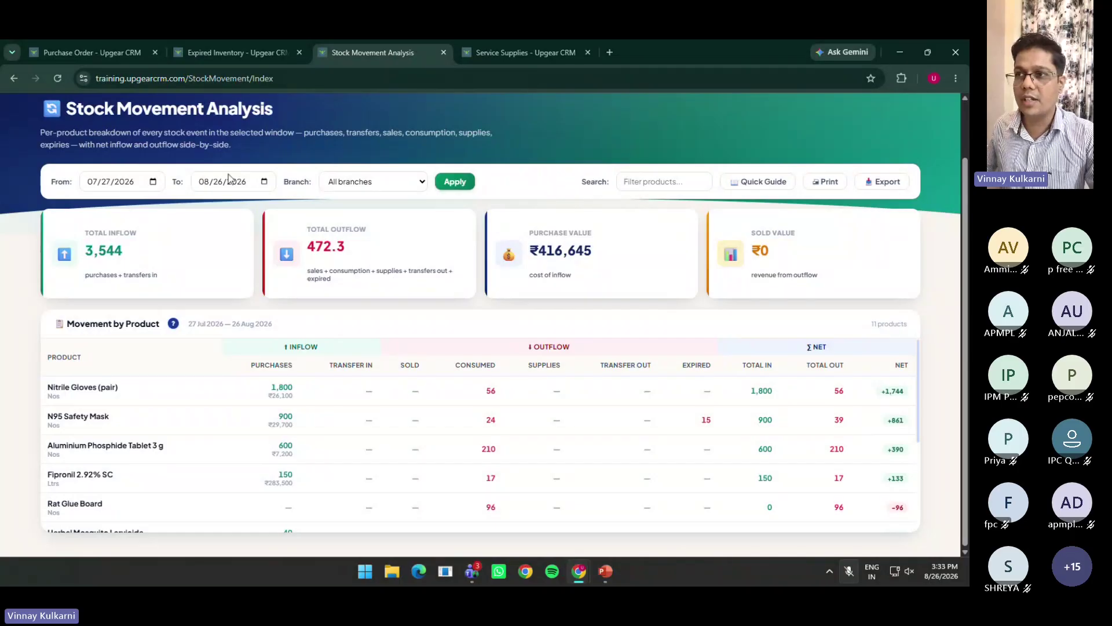
Open the Stock Valuation Report and review the ageing buckets and per-product valuation for all branches
scroll(453, 118, up, 2)
click(463, 127)
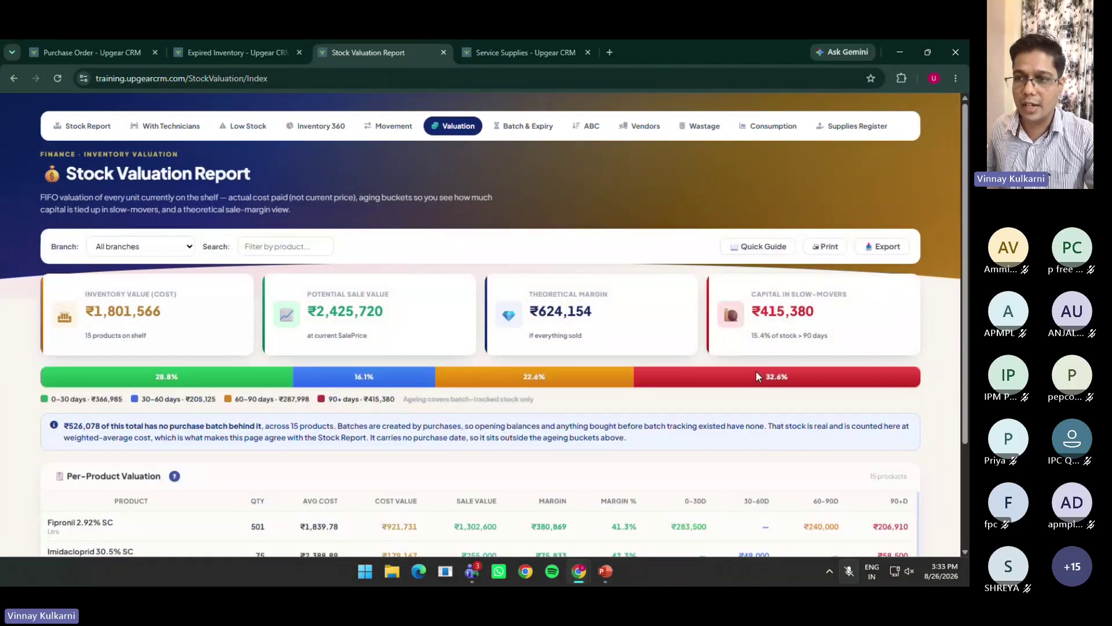
scroll(756, 370, down, 3)
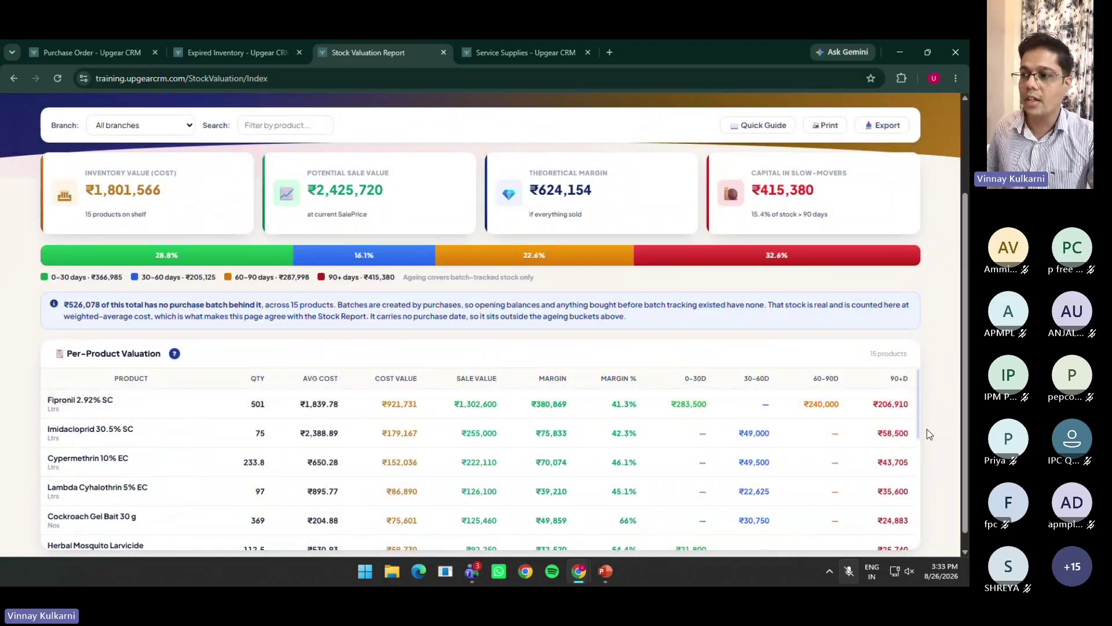
scroll(927, 430, up, 1)
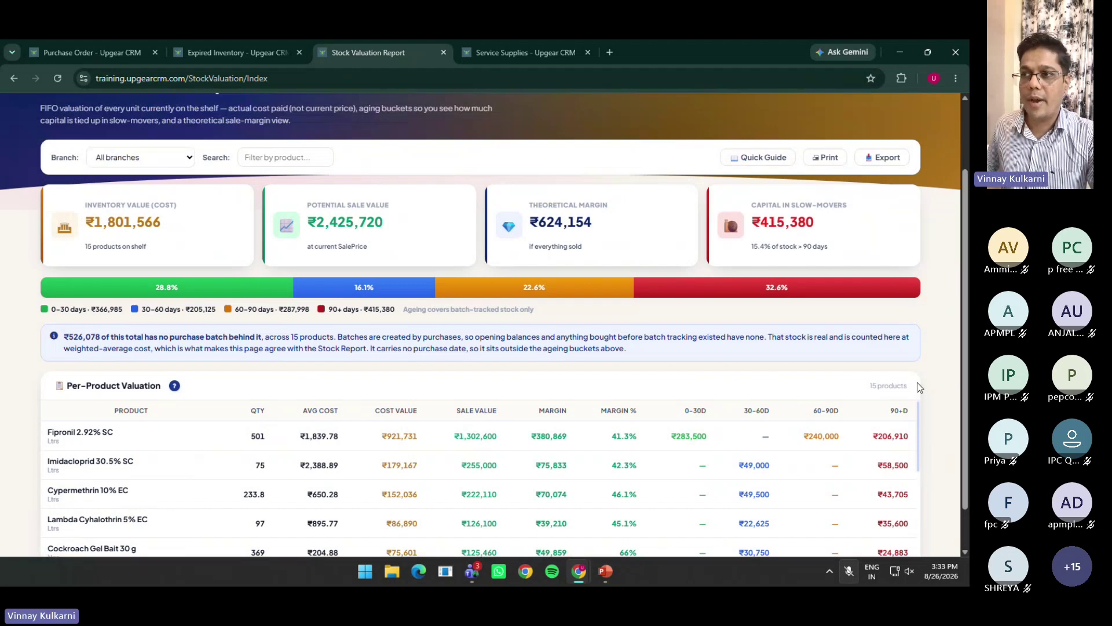
Open the Batch & Expiry Tracker and look through all open batches with their expiry dates and severity
scroll(921, 387, up, 2)
click(524, 126)
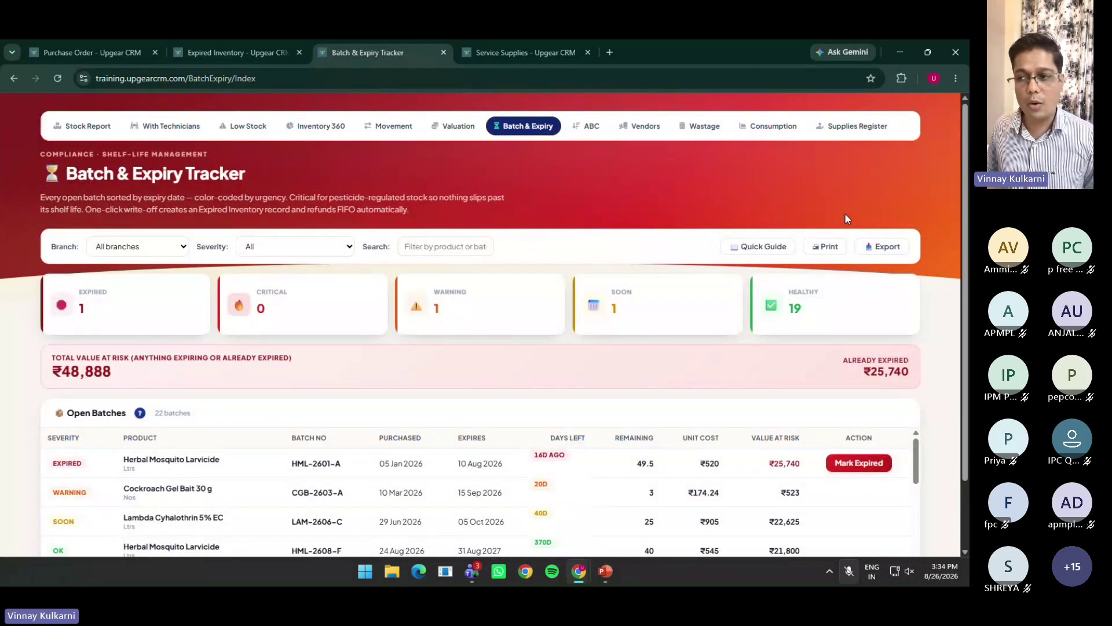
scroll(846, 218, down, 1)
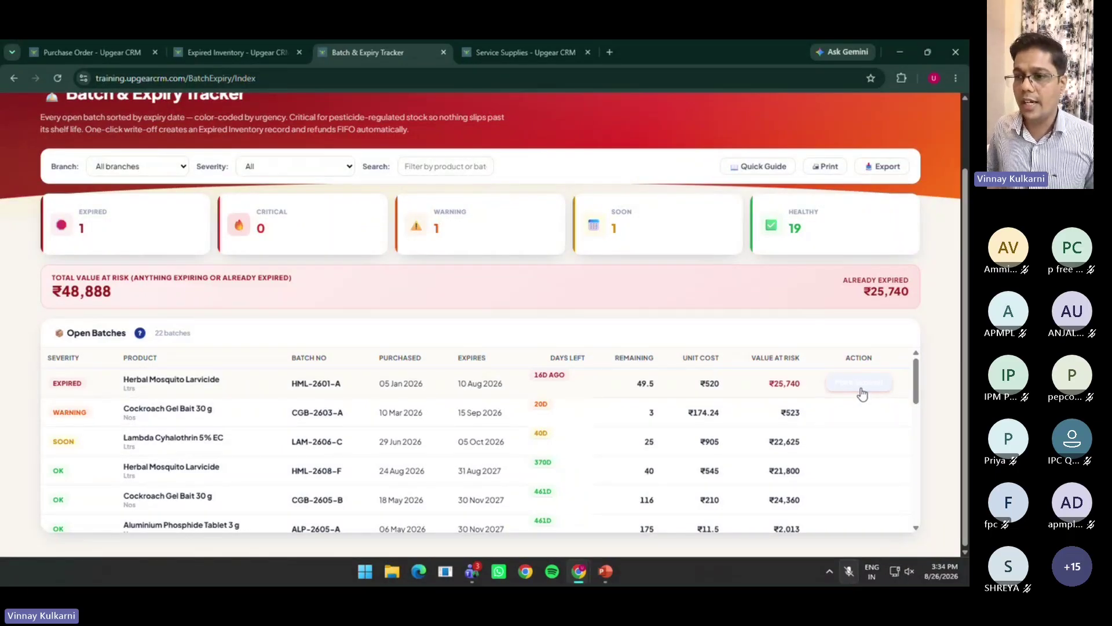
scroll(445, 448, down, 2)
scroll(371, 458, up, 2)
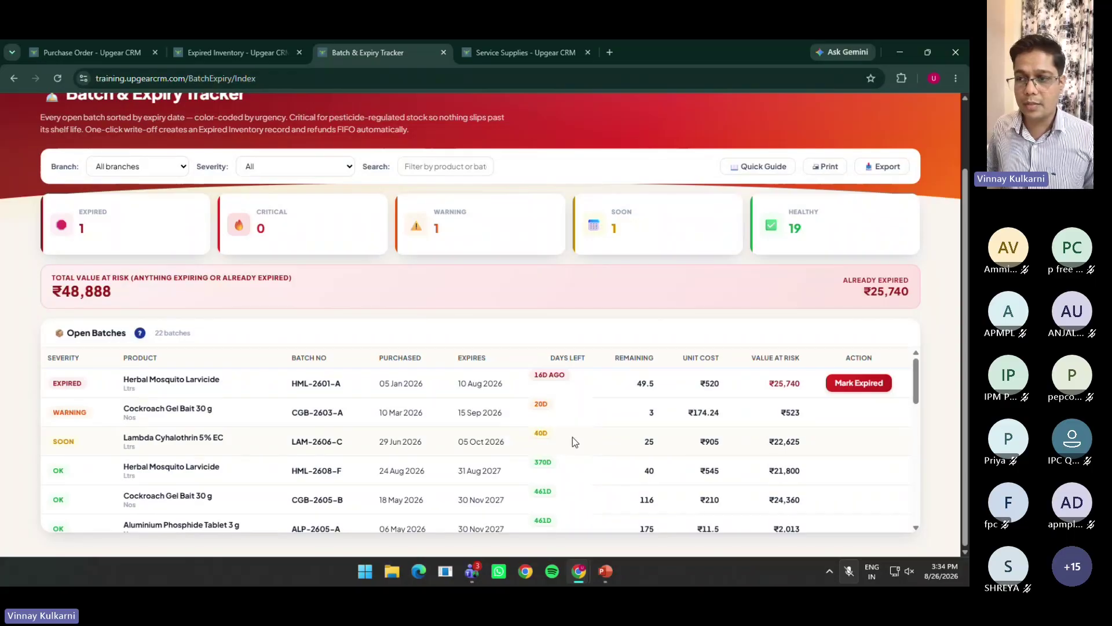
scroll(572, 441, down, 5)
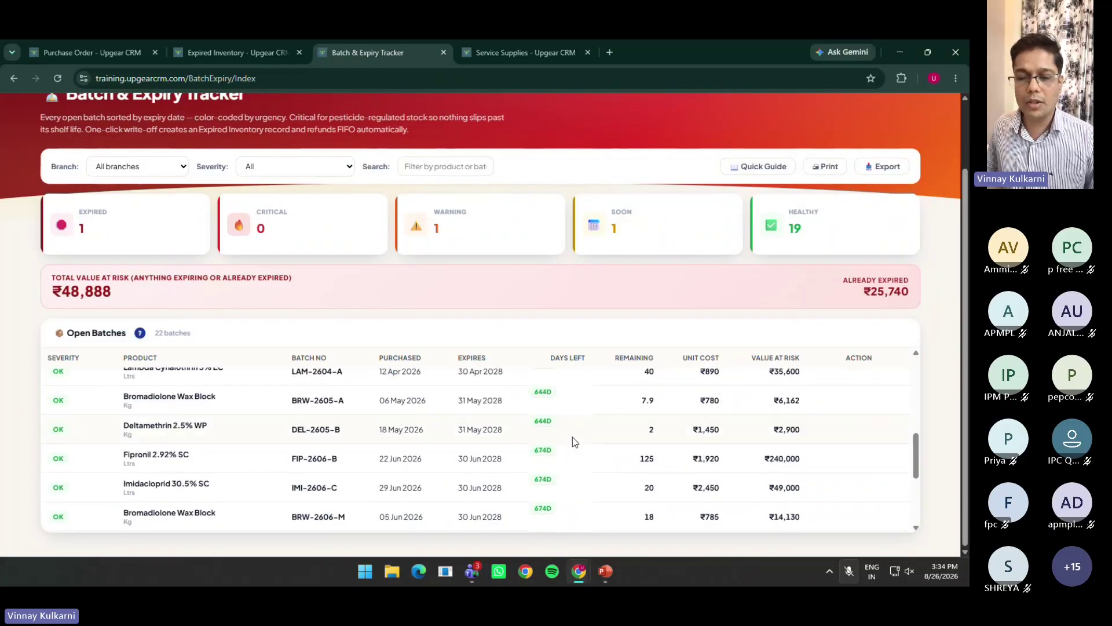
scroll(572, 431, up, 5)
scroll(571, 430, up, 2)
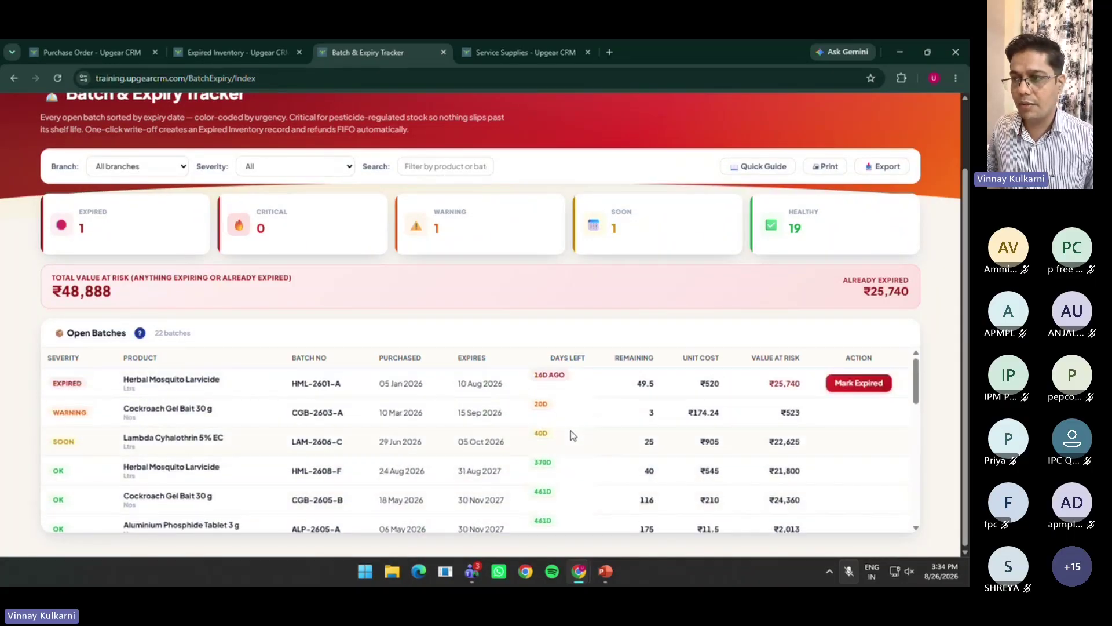
scroll(571, 430, down, 9)
Open the ABC Analysis and review the A, B and C classes and the ranked products for the last 90 days
scroll(748, 458, up, 10)
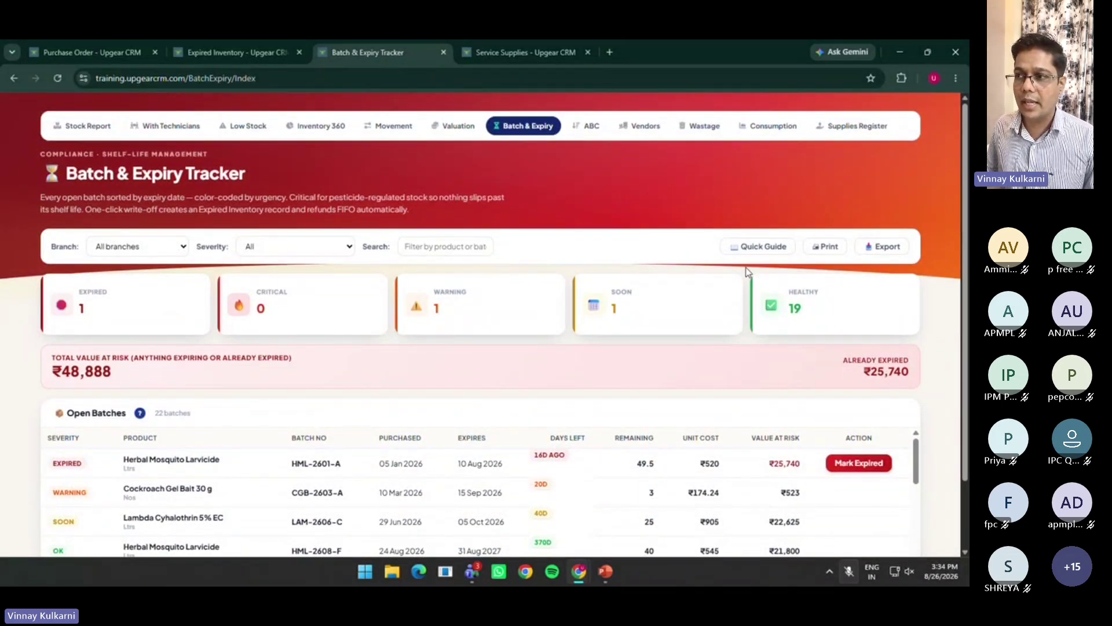
click(587, 129)
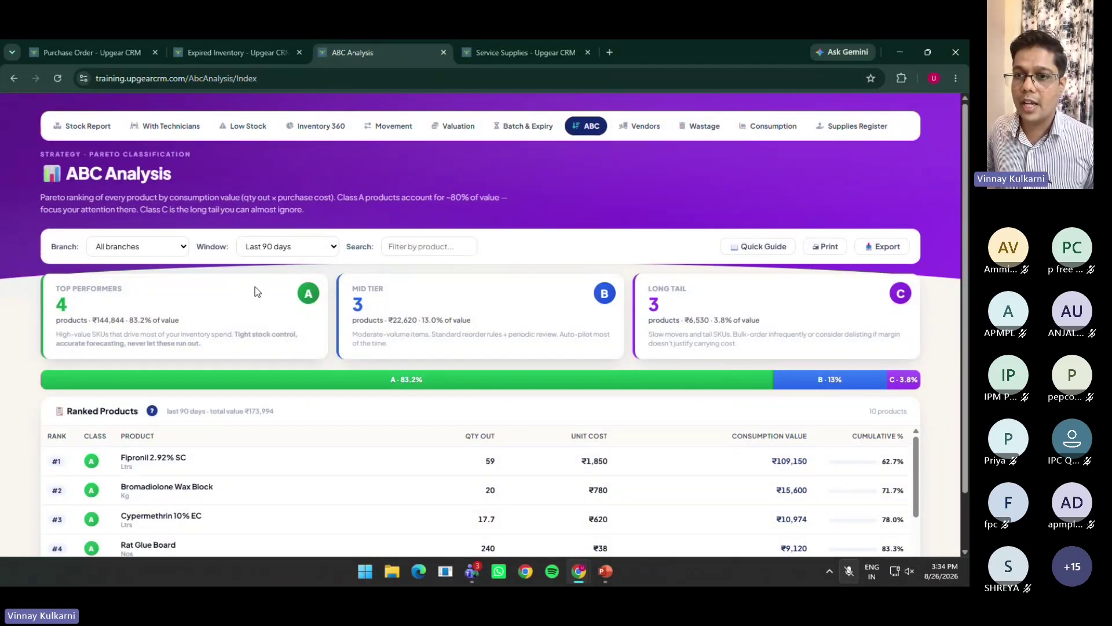
scroll(257, 296, down, 1)
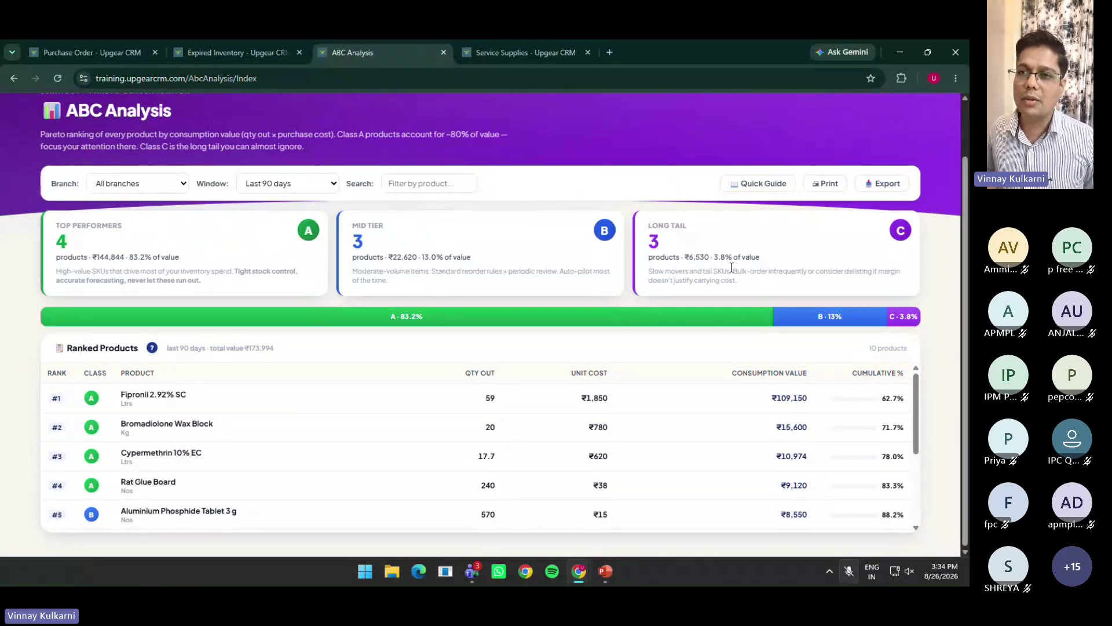
Open the Vendor Performance report and review the vendor scorecard, including the returns of Safeline Industrial Safety
scroll(677, 270, up, 1)
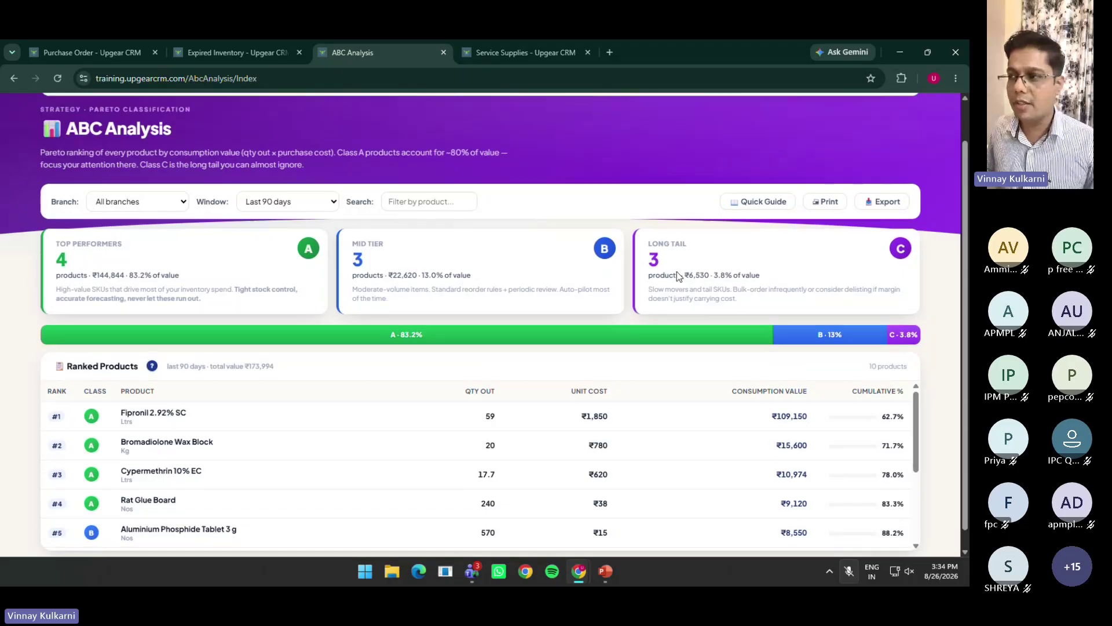
click(637, 126)
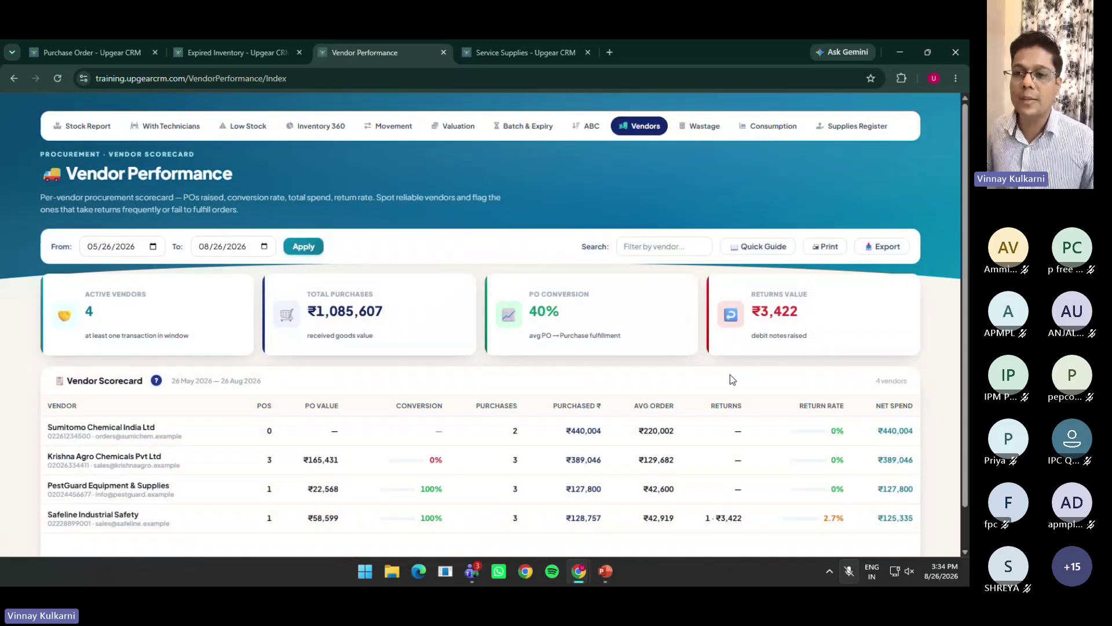
scroll(281, 451, down, 1)
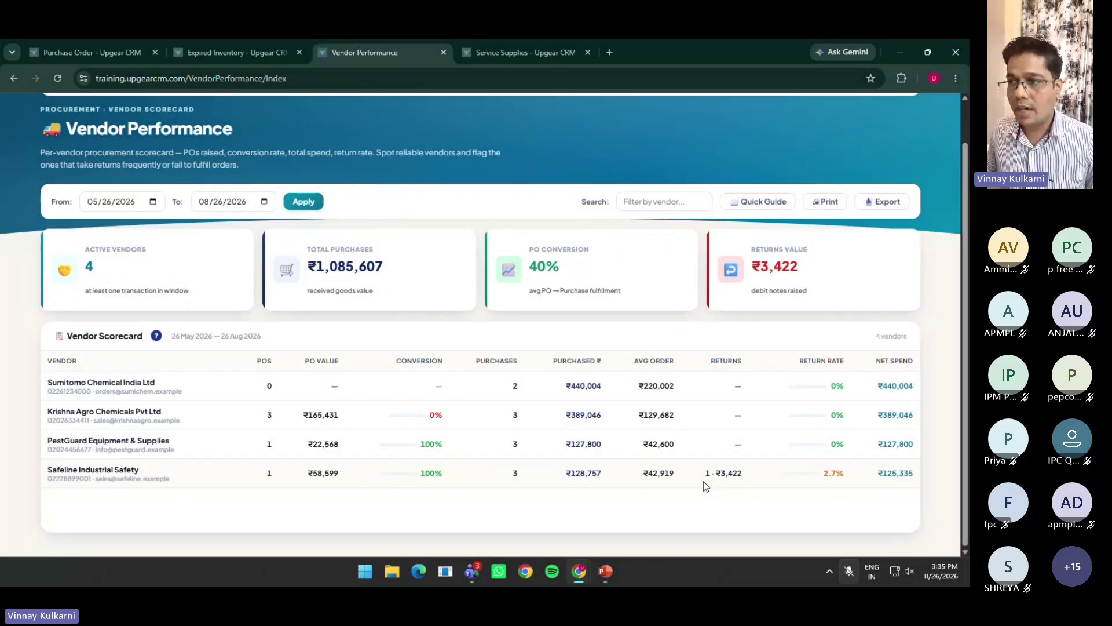
drag(704, 481, 766, 491)
click(768, 490)
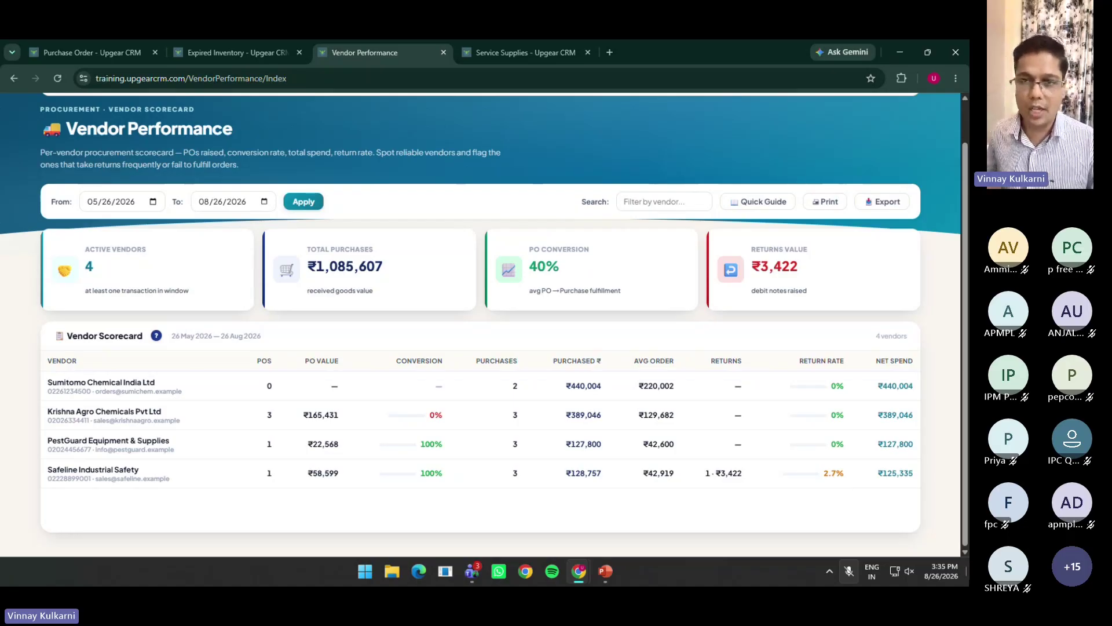
scroll(811, 487, up, 1)
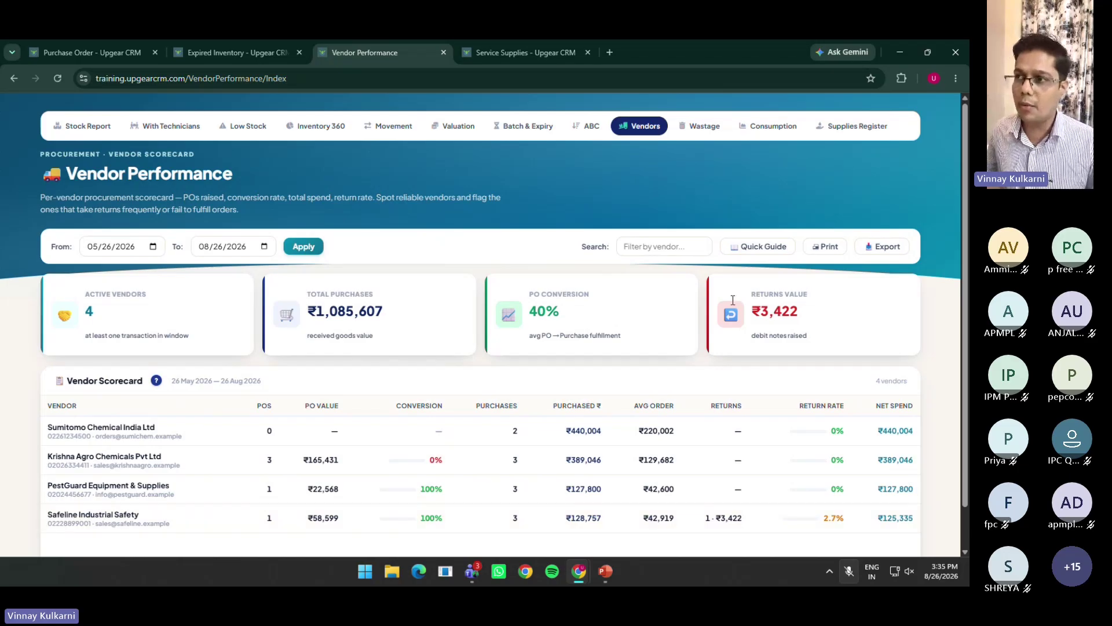
Open the Wastage Analysis and review the monthly trend, the top loss-generators and the per-product wastage for all branches
click(716, 126)
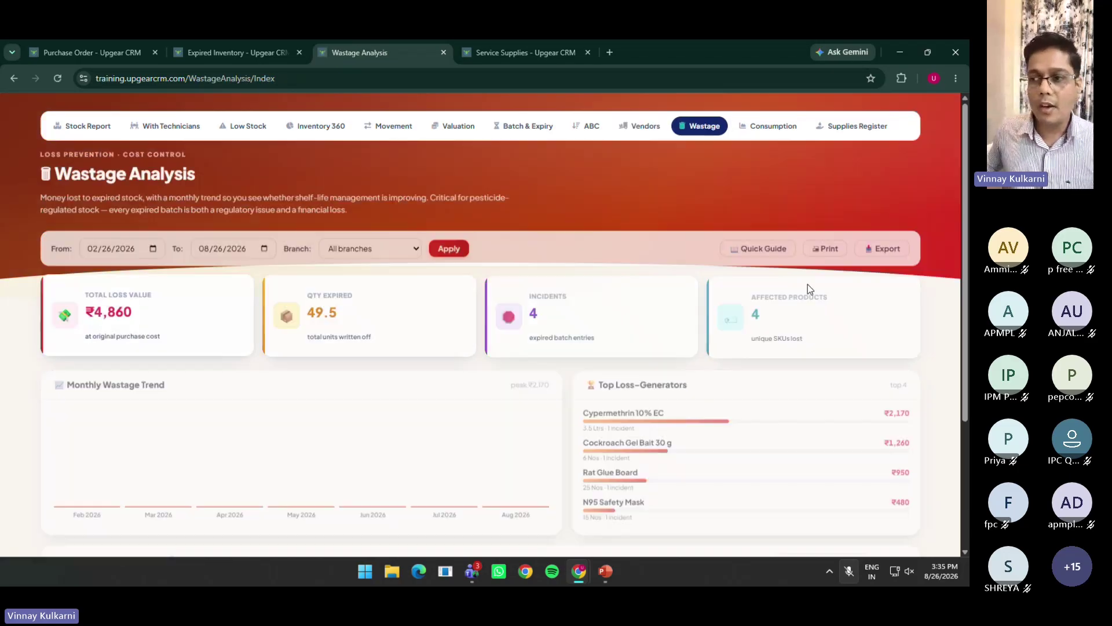
scroll(767, 400, down, 2)
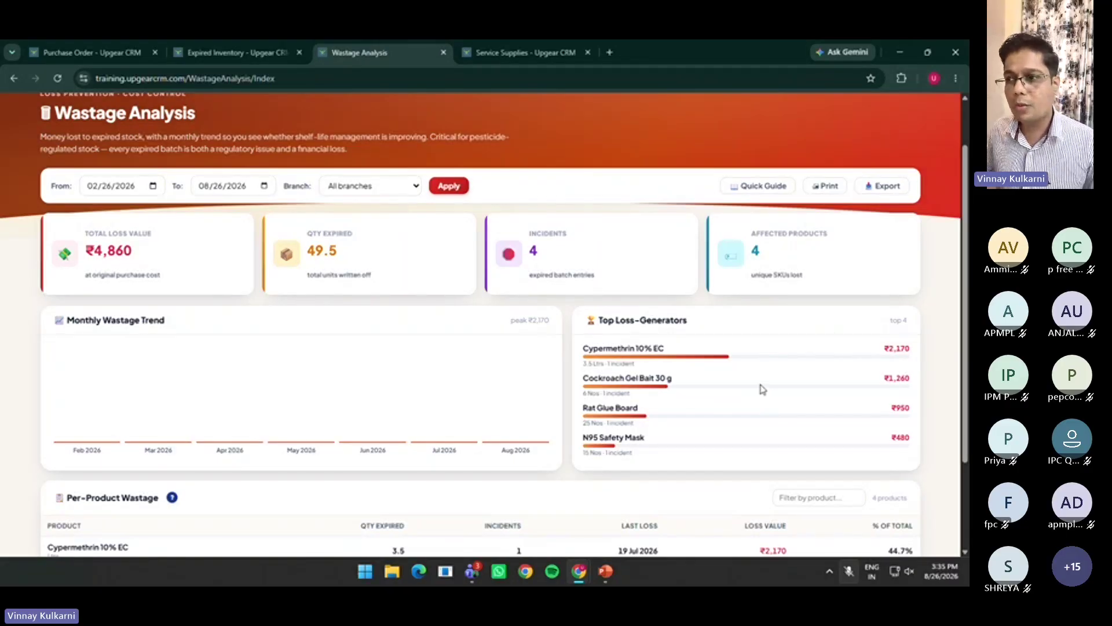
scroll(763, 388, down, 2)
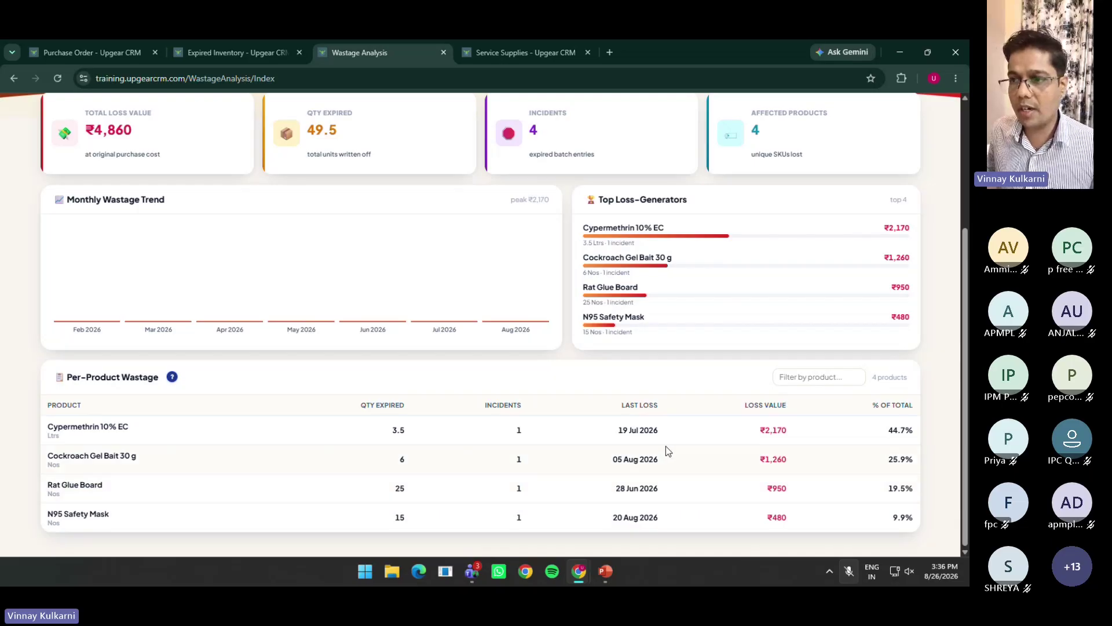
scroll(759, 446, up, 1)
scroll(756, 442, up, 3)
scroll(757, 442, down, 3)
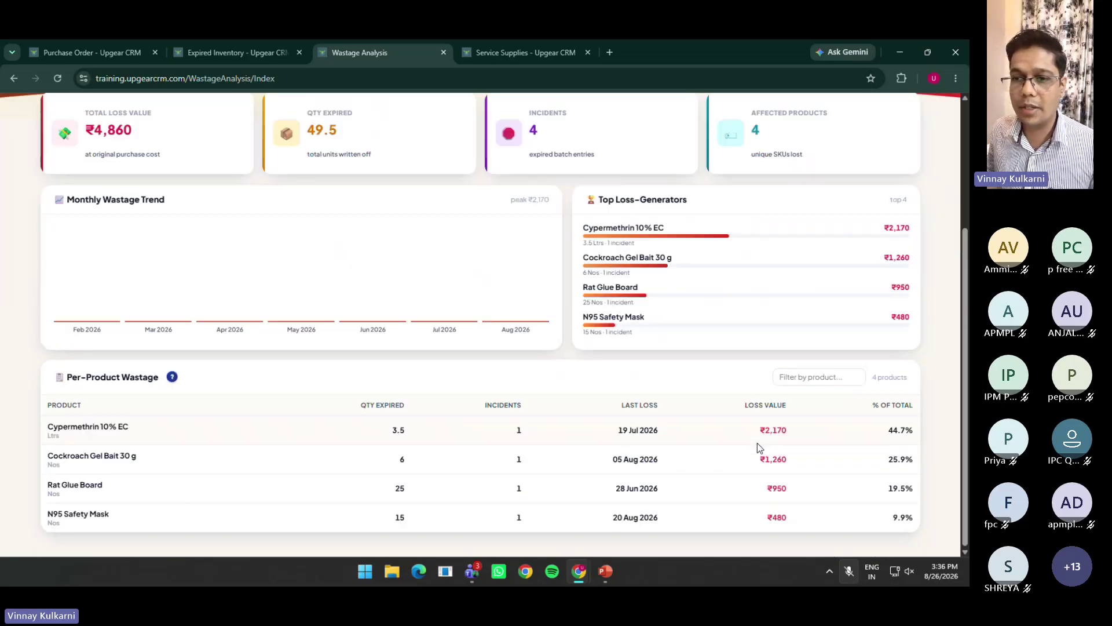
scroll(759, 443, up, 3)
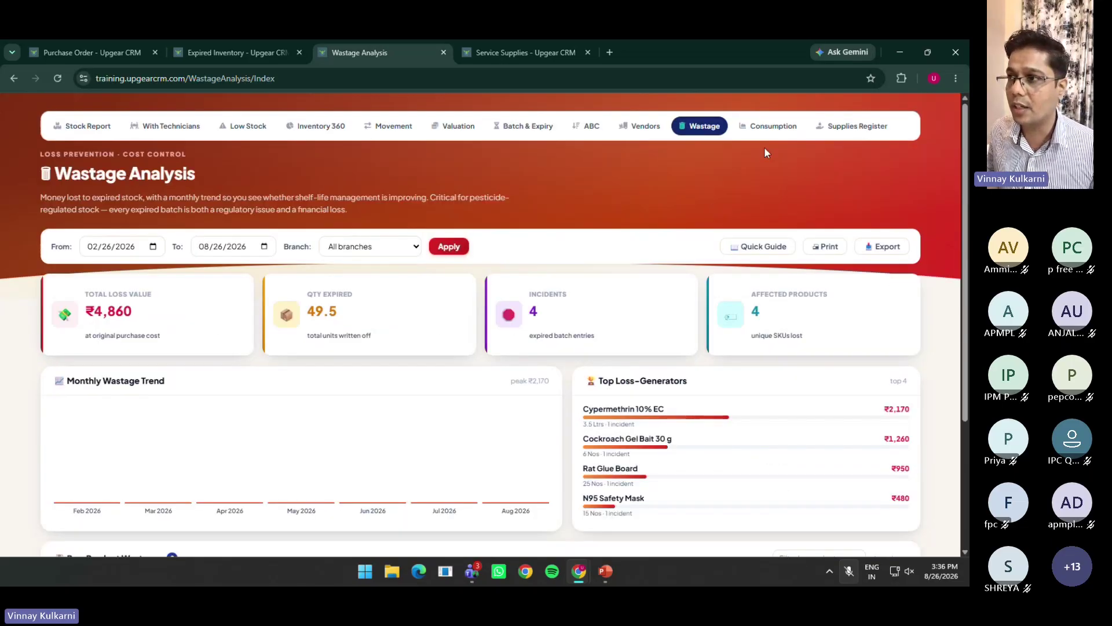
Open the Consumption Intelligence report and review the daily burn rate, cost by branch, product cost share and weekday charts
click(782, 124)
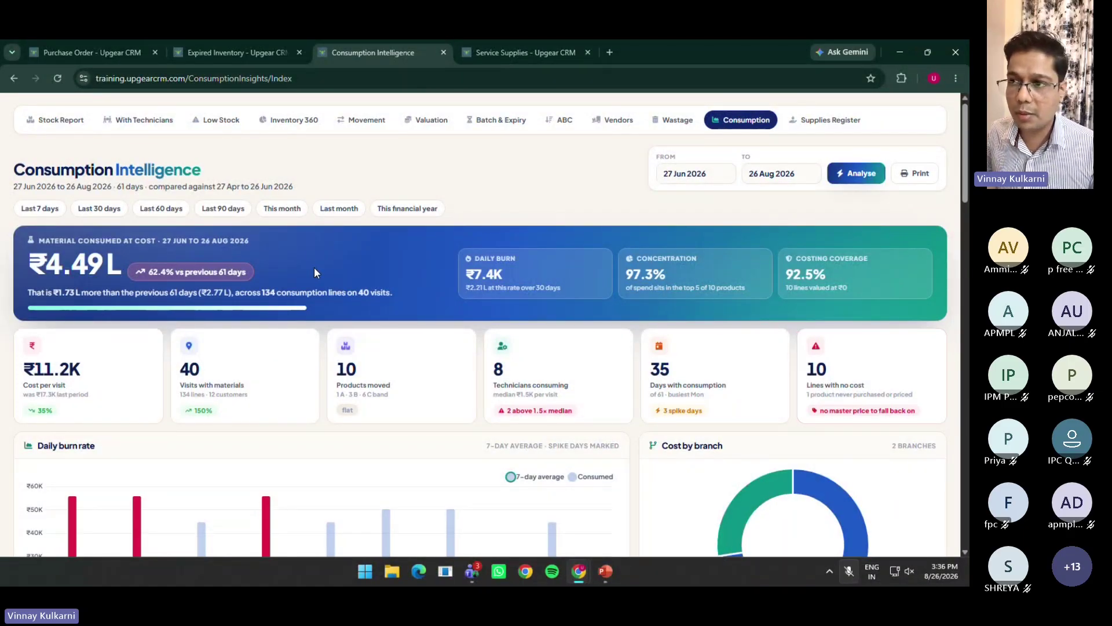
drag(472, 272, 512, 271)
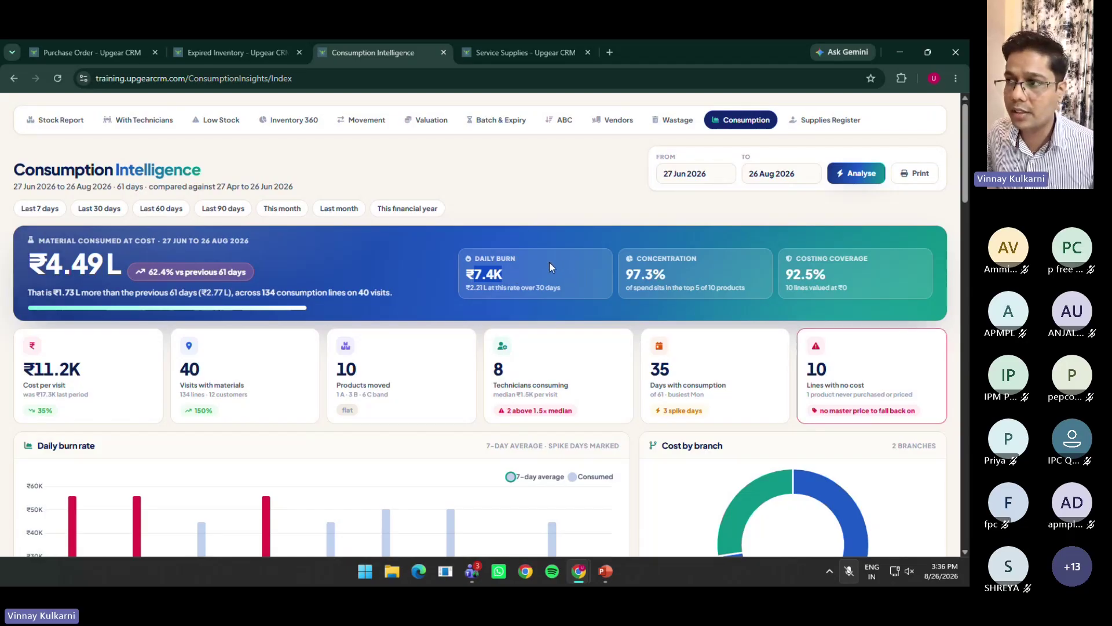
scroll(476, 338, down, 3)
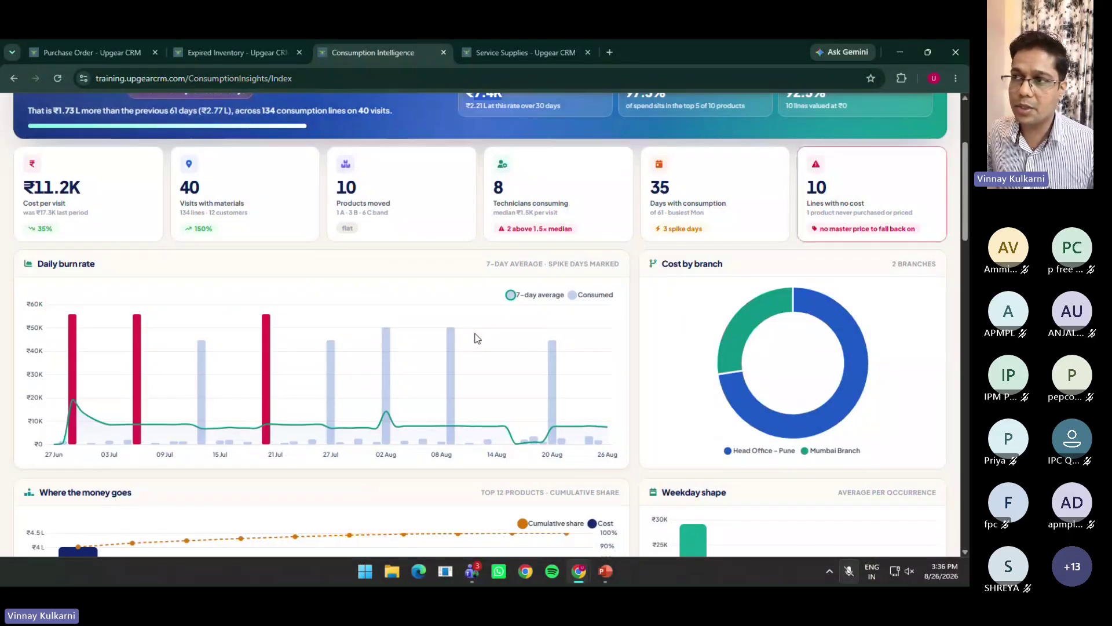
scroll(476, 338, down, 2)
scroll(480, 346, down, 3)
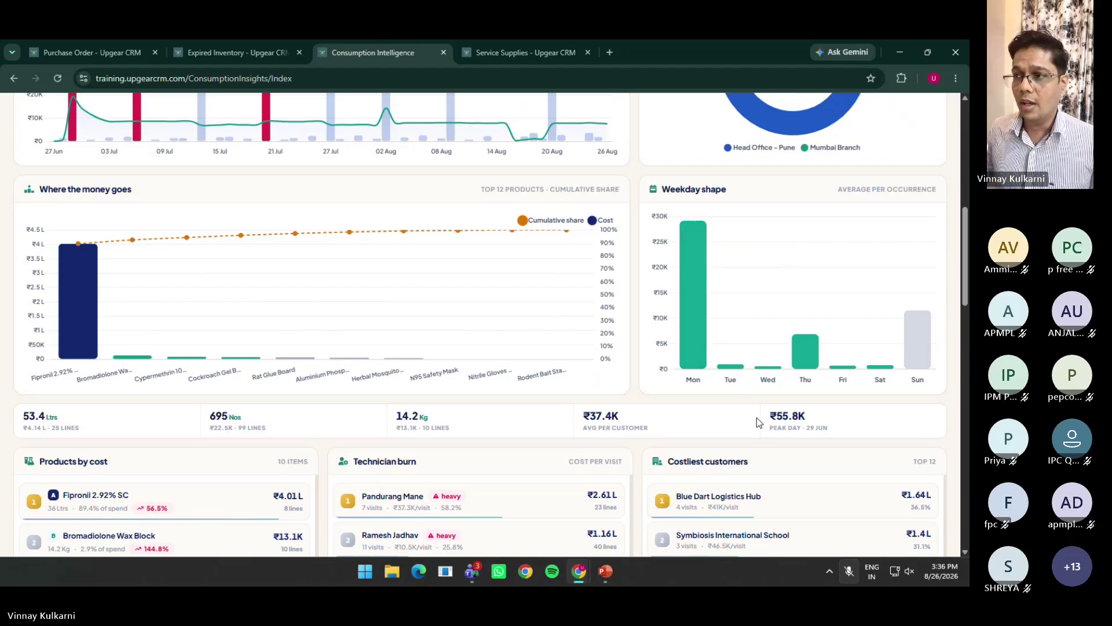
scroll(759, 415, down, 1)
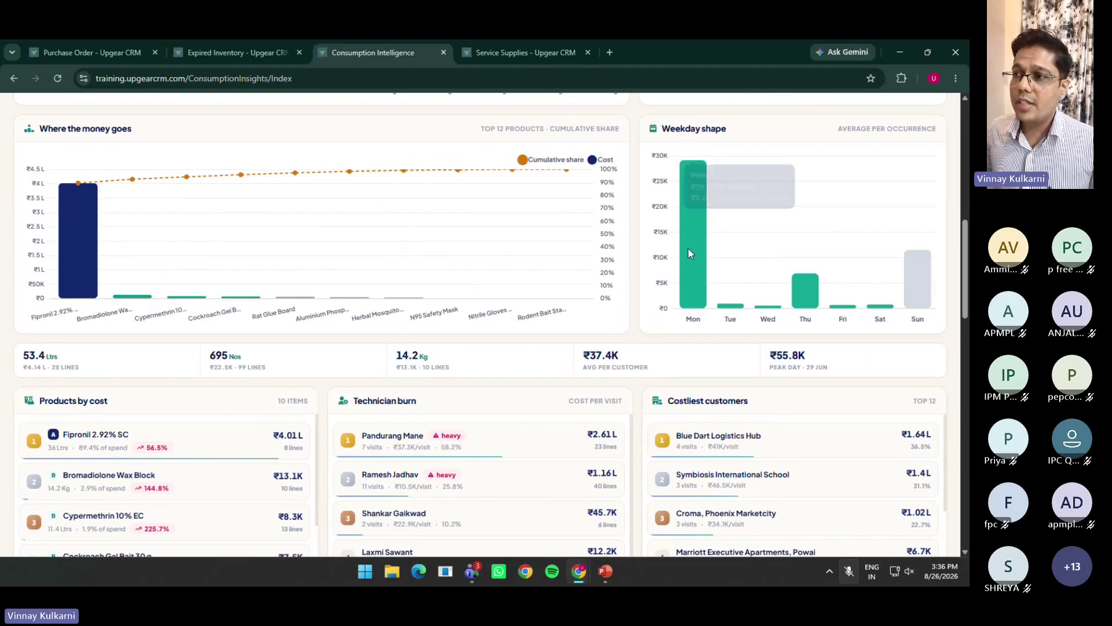
mouse_move(808, 298)
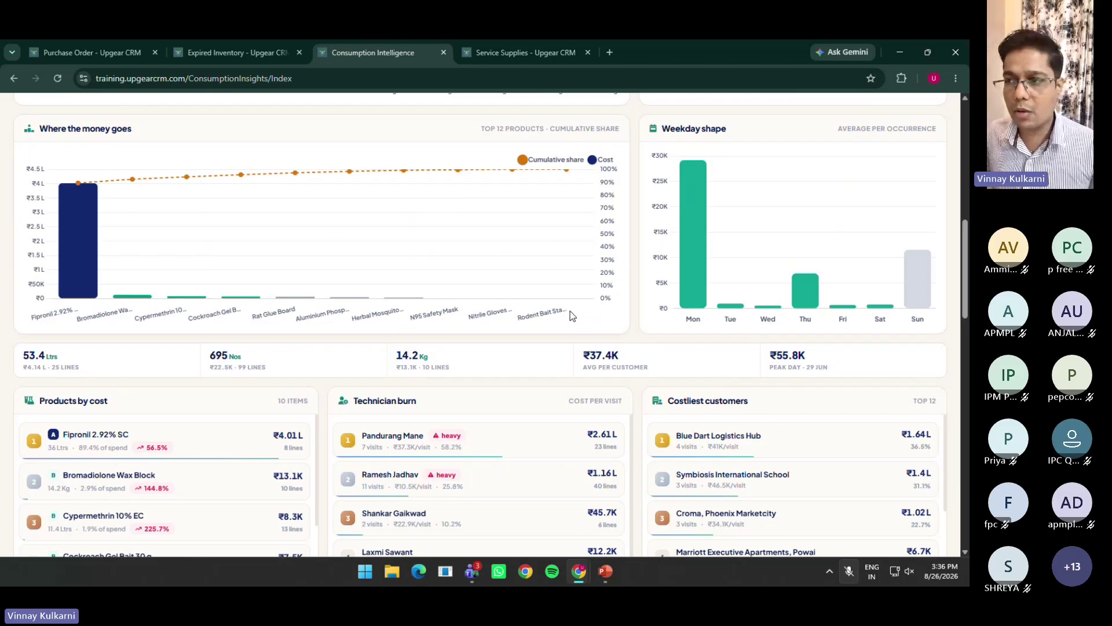
Examine the products ranked by cost and the technicians flagged as heavy in the technician burn list
scroll(602, 299, down, 2)
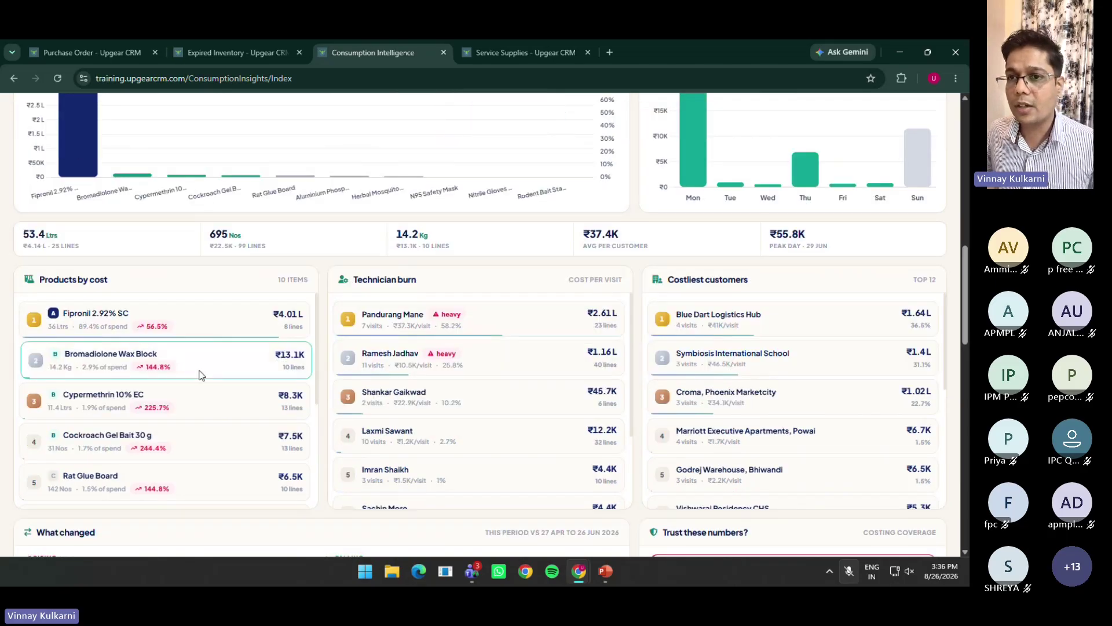
scroll(260, 456, down, 1)
scroll(272, 406, up, 1)
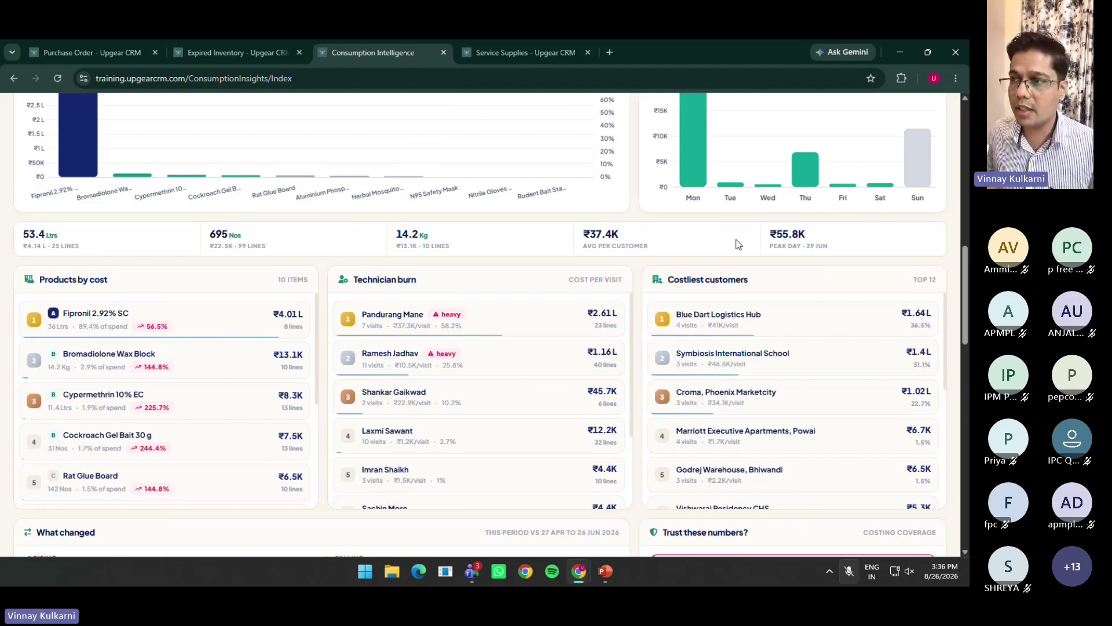
scroll(635, 356, down, 2)
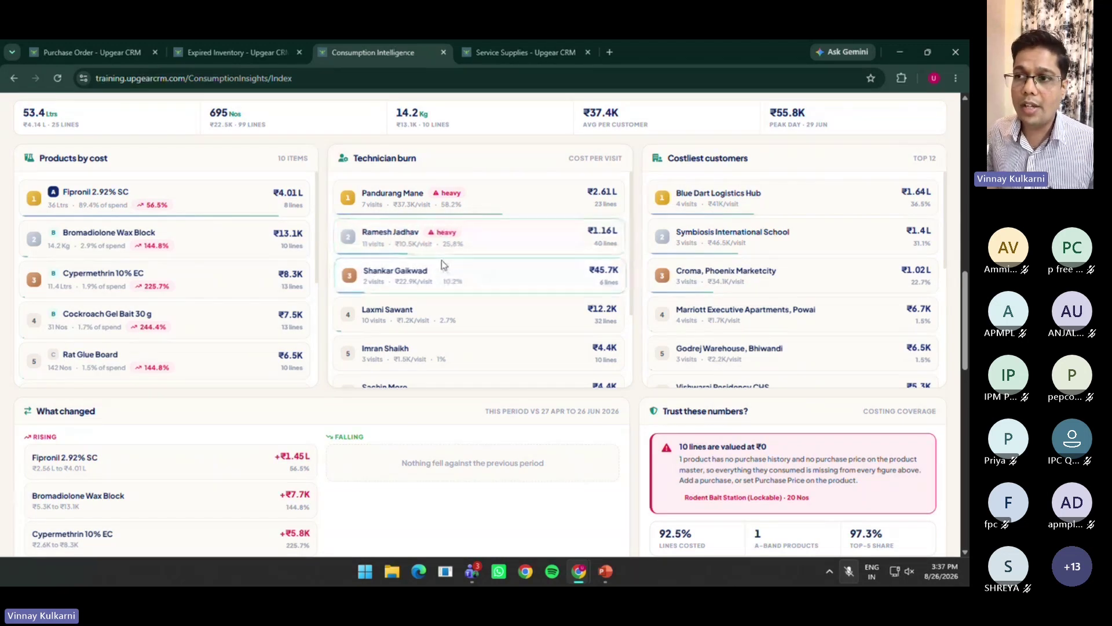
drag(439, 232, 461, 259)
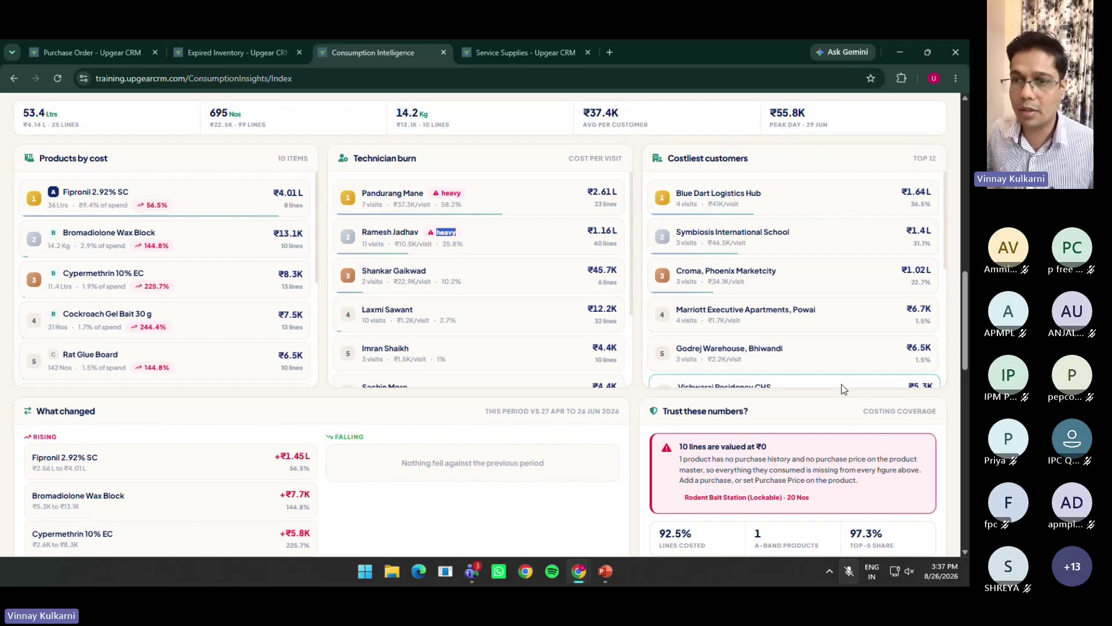
Look through the remaining technicians, the costliest customers, the changes against the previous period and the costing coverage
scroll(843, 389, down, 3)
scroll(614, 371, down, 2)
scroll(747, 306, up, 3)
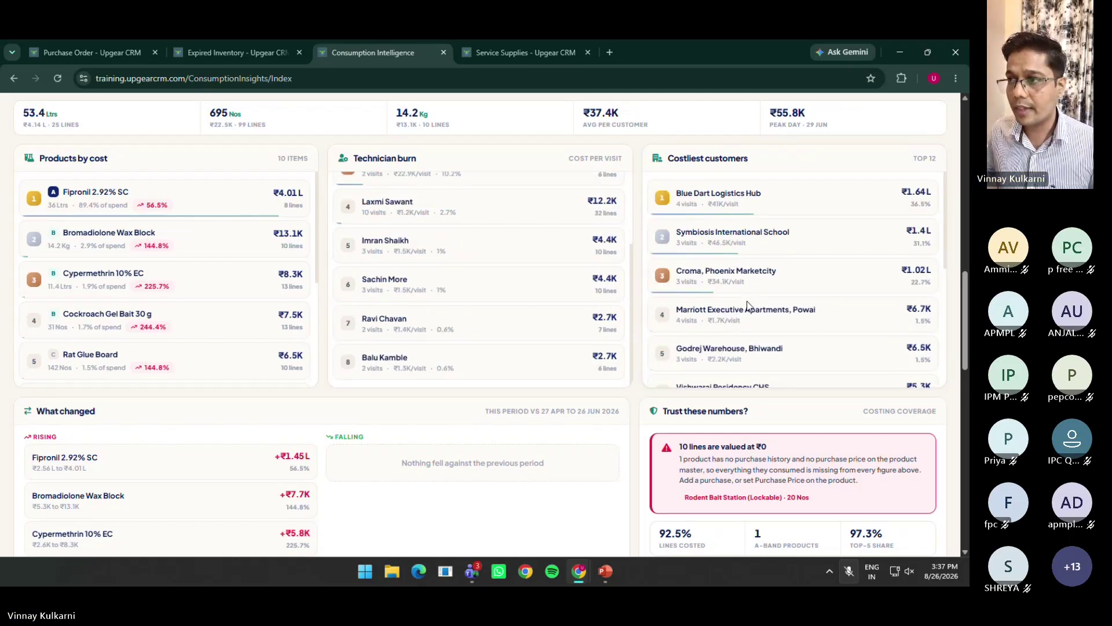
scroll(492, 318, up, 6)
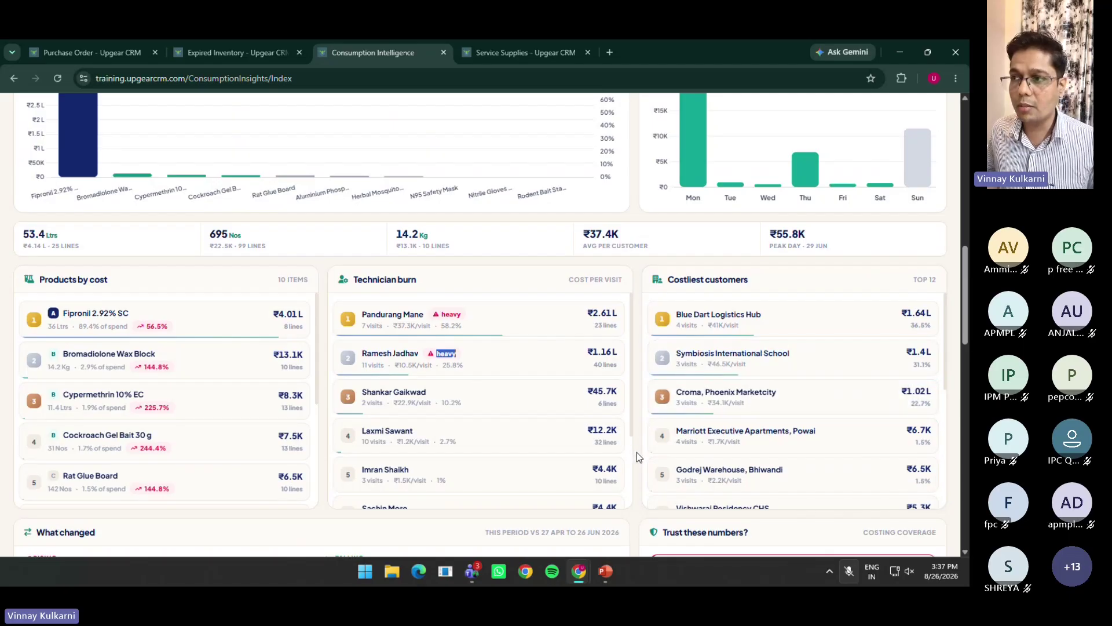
scroll(637, 458, down, 1)
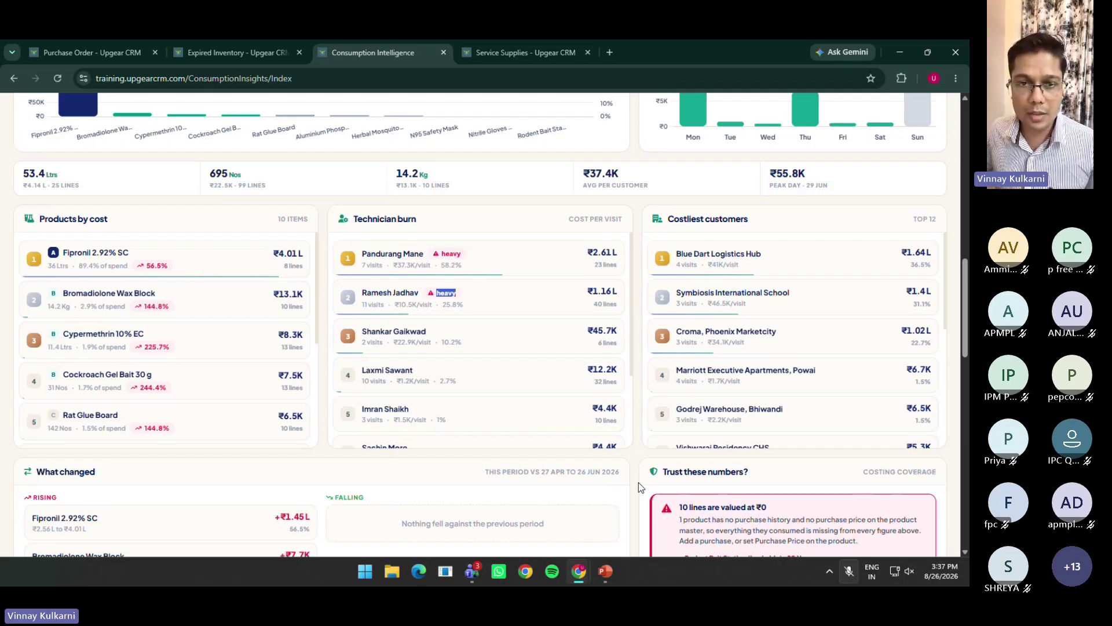
scroll(638, 483, down, 5)
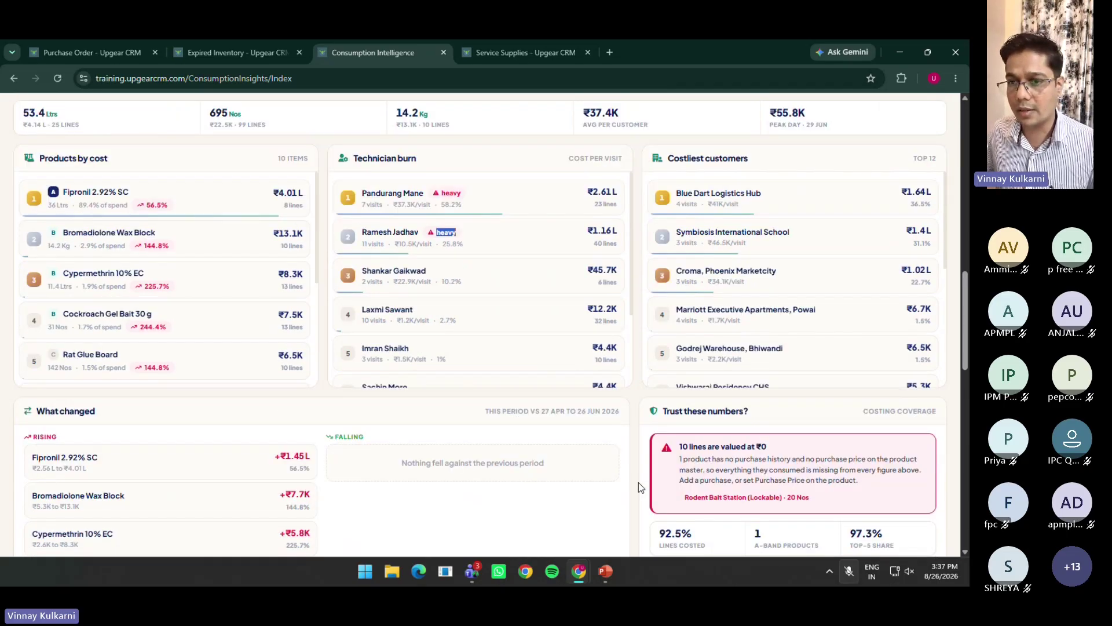
scroll(450, 471, up, 2)
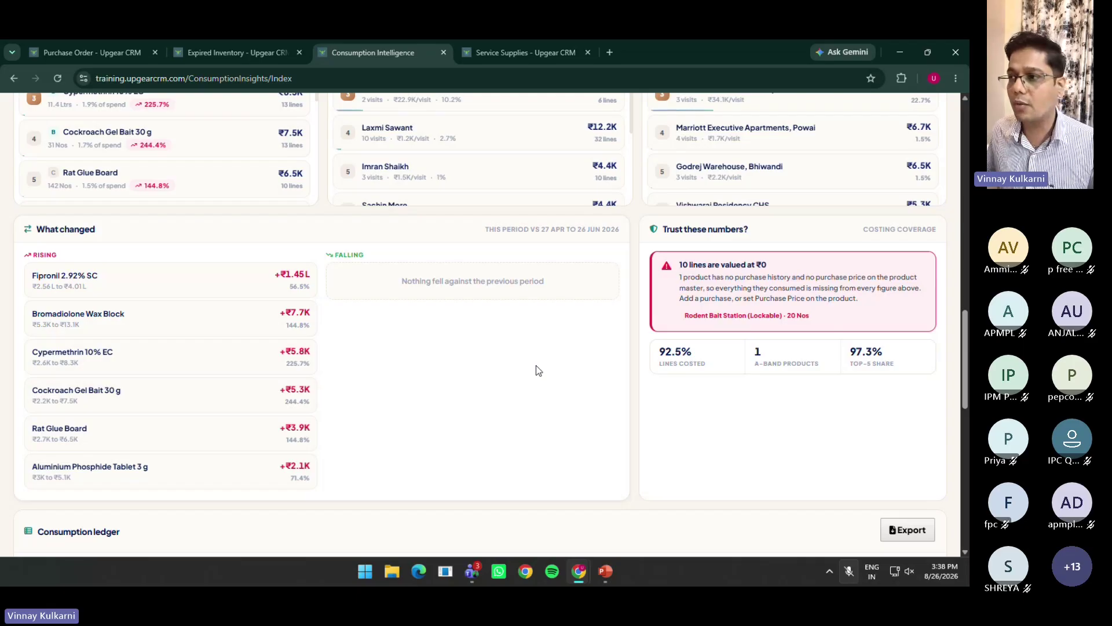
Read through the Consumption ledger with its per-visit product quantities and costs, and return to the start of the report
scroll(549, 374, down, 5)
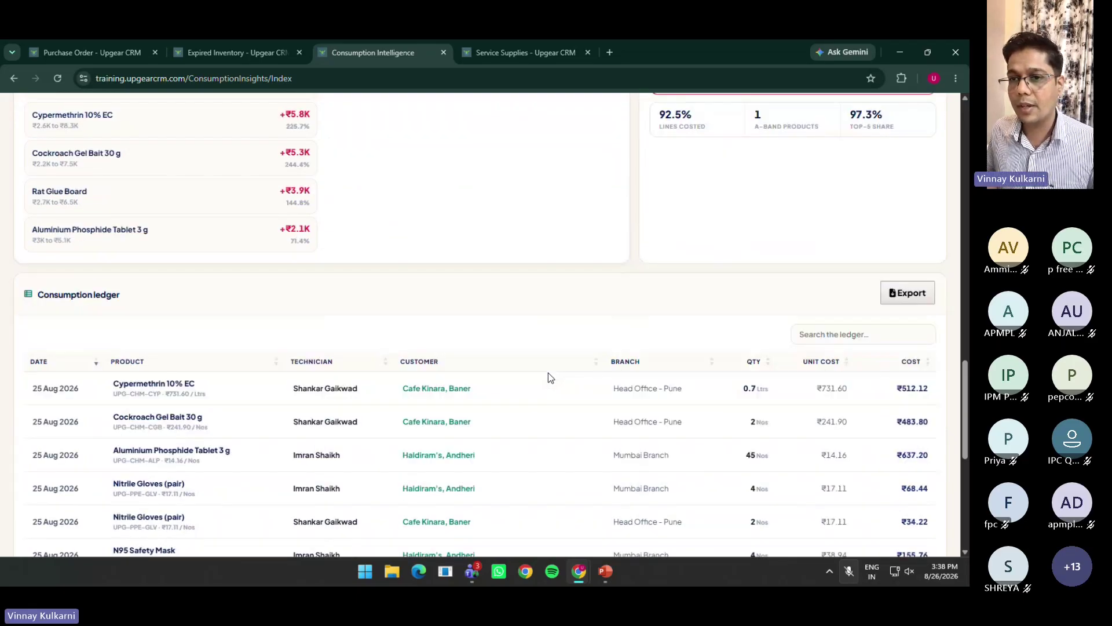
scroll(550, 374, down, 1)
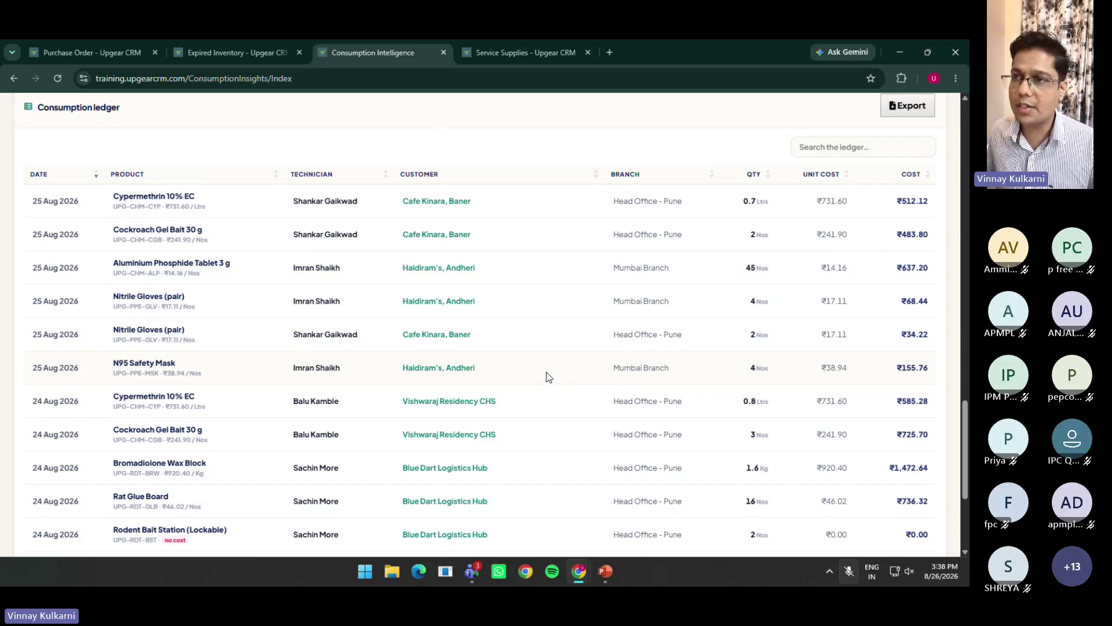
scroll(549, 373, down, 3)
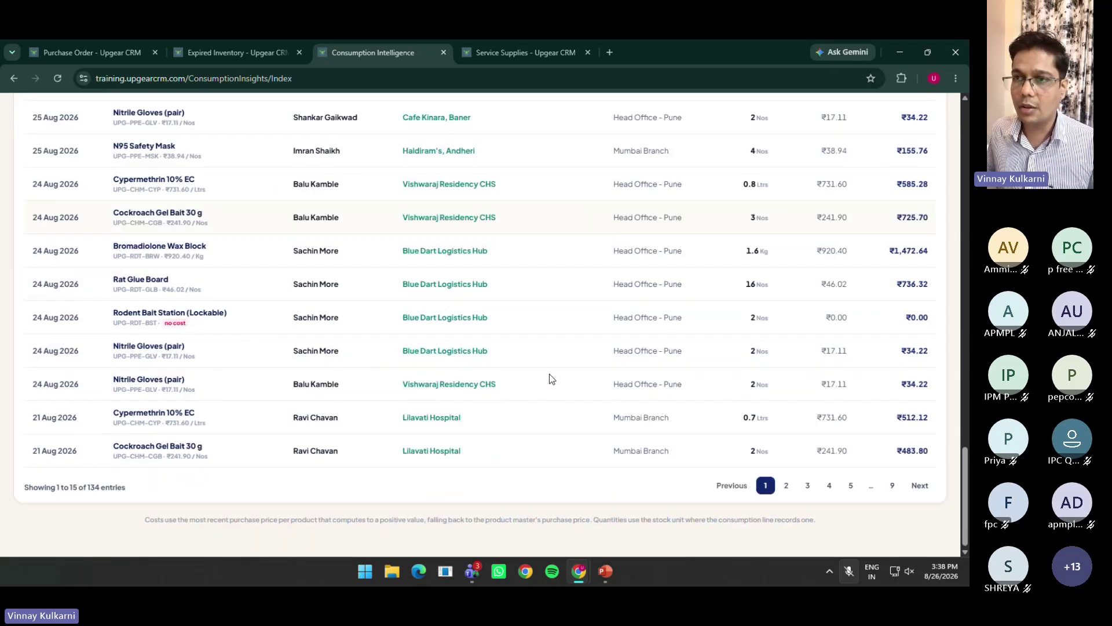
scroll(550, 374, up, 5)
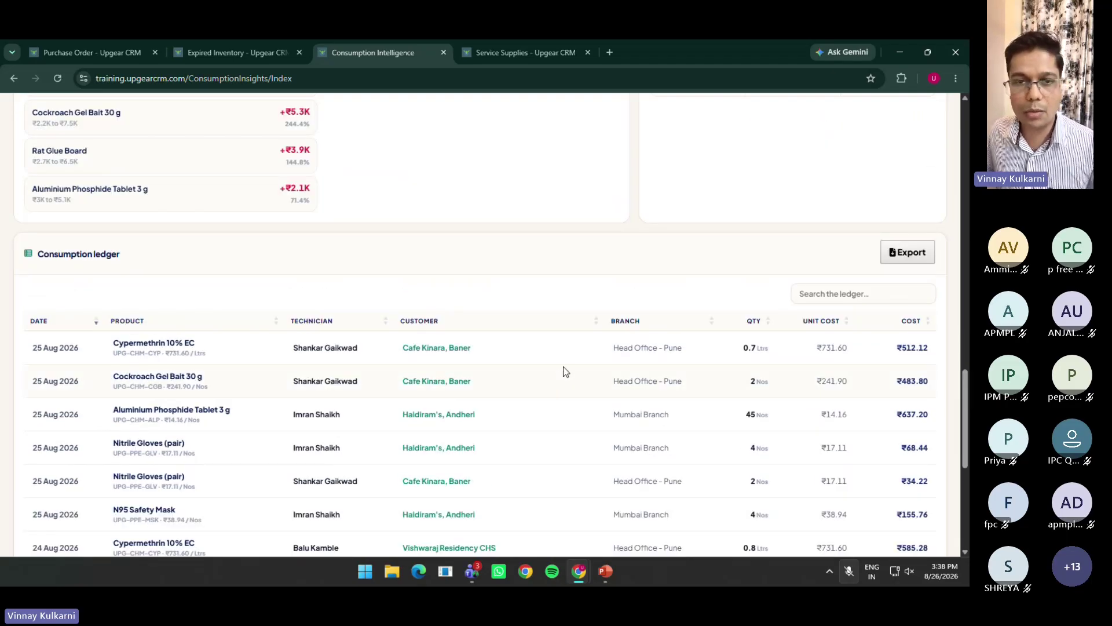
scroll(566, 363, up, 15)
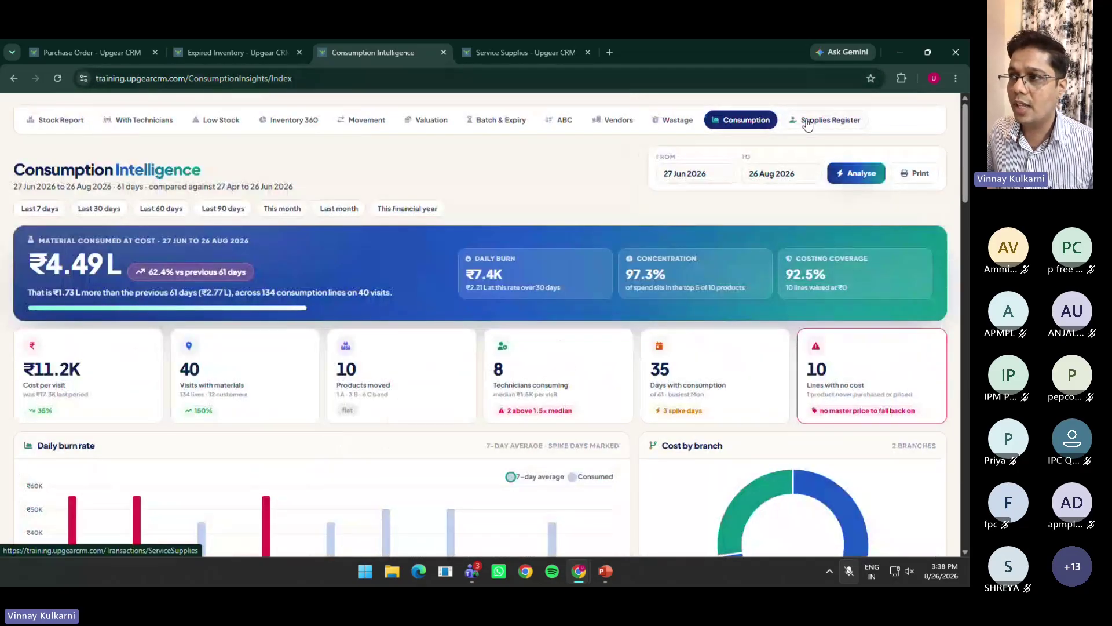
View the Supplies Register, go back to the Consumption report and close the other Service Supplies browser tab
click(807, 123)
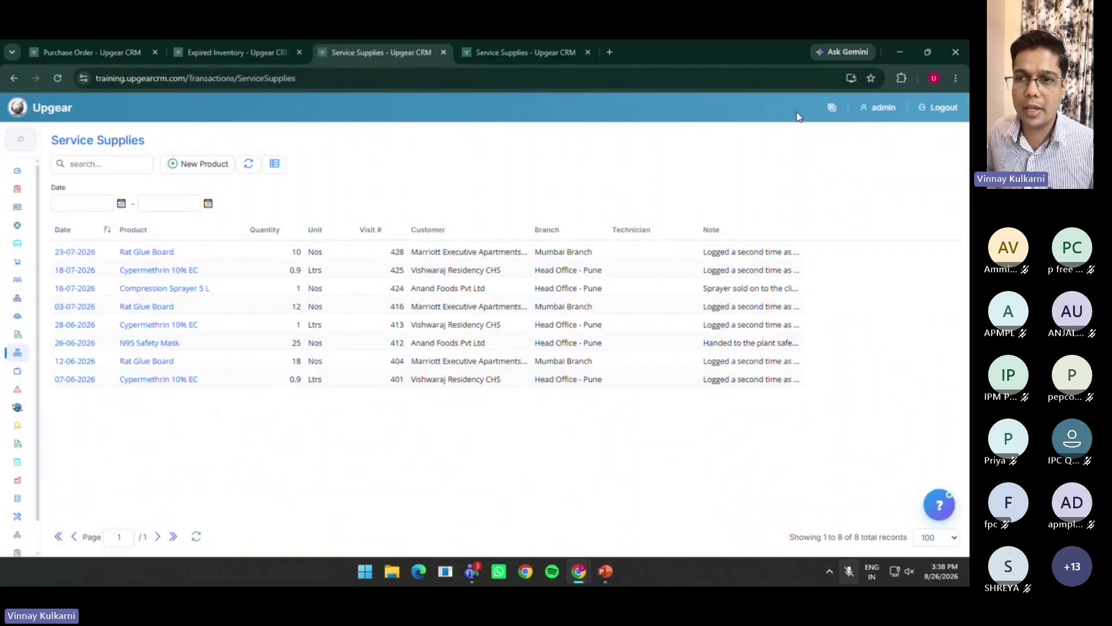
click(19, 80)
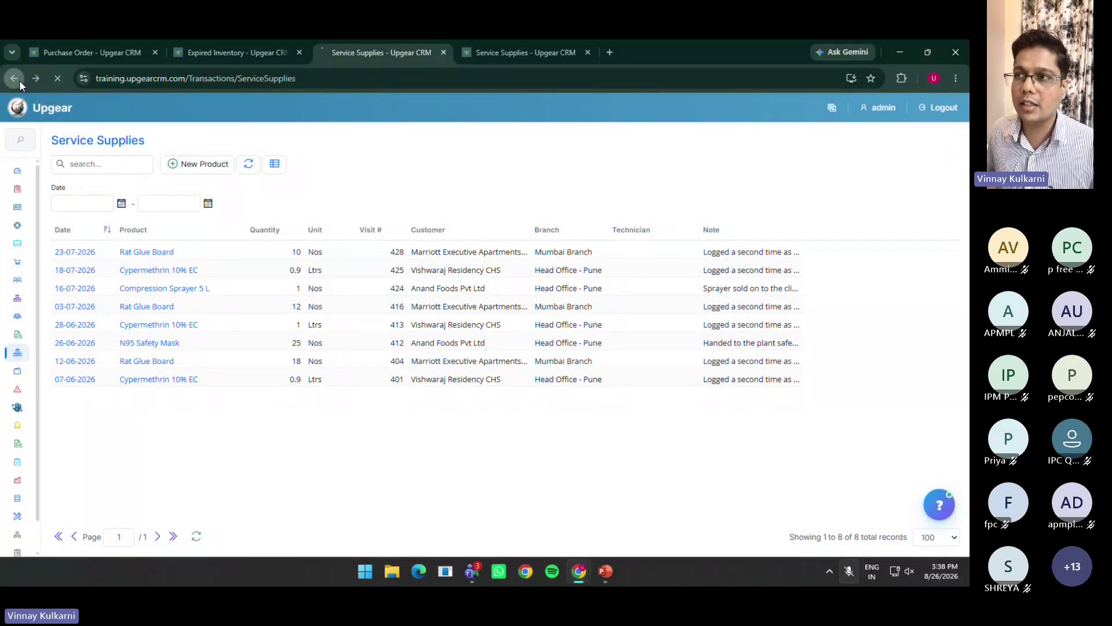
click(587, 52)
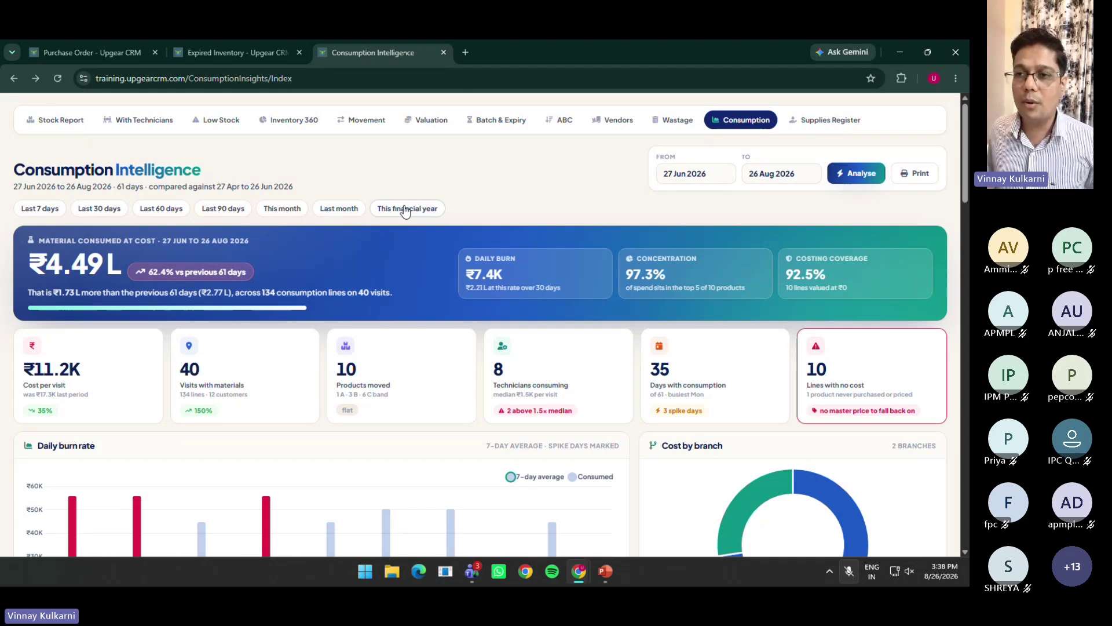
Switch to the PowerPoint slide show and advance to the slide on tracking what is in the vans
key(alt+Tab)
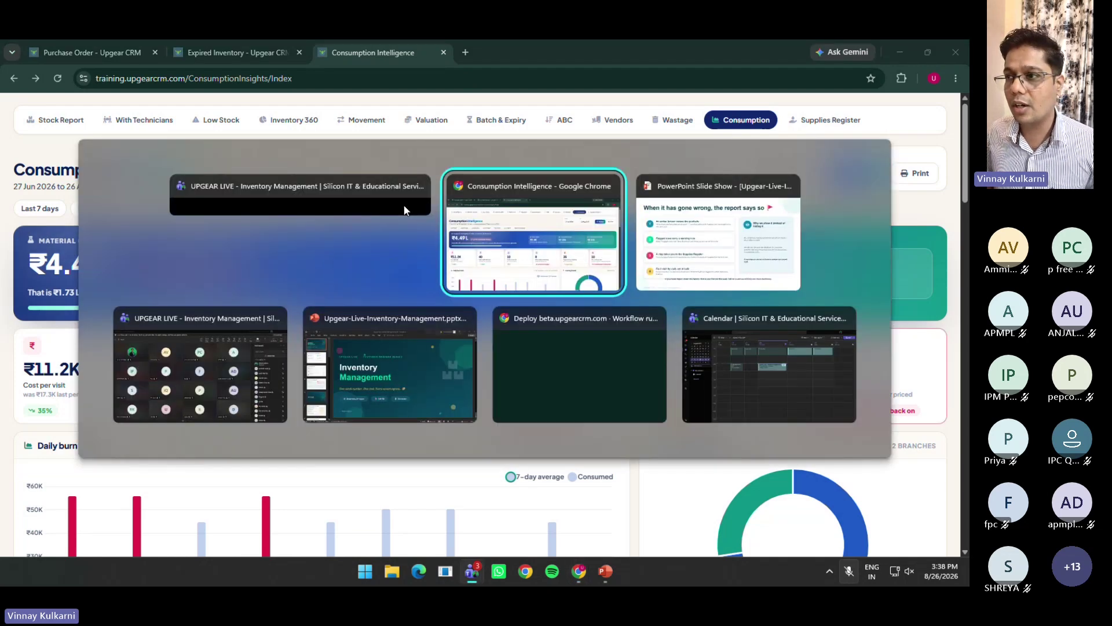
key(alt+Tab)
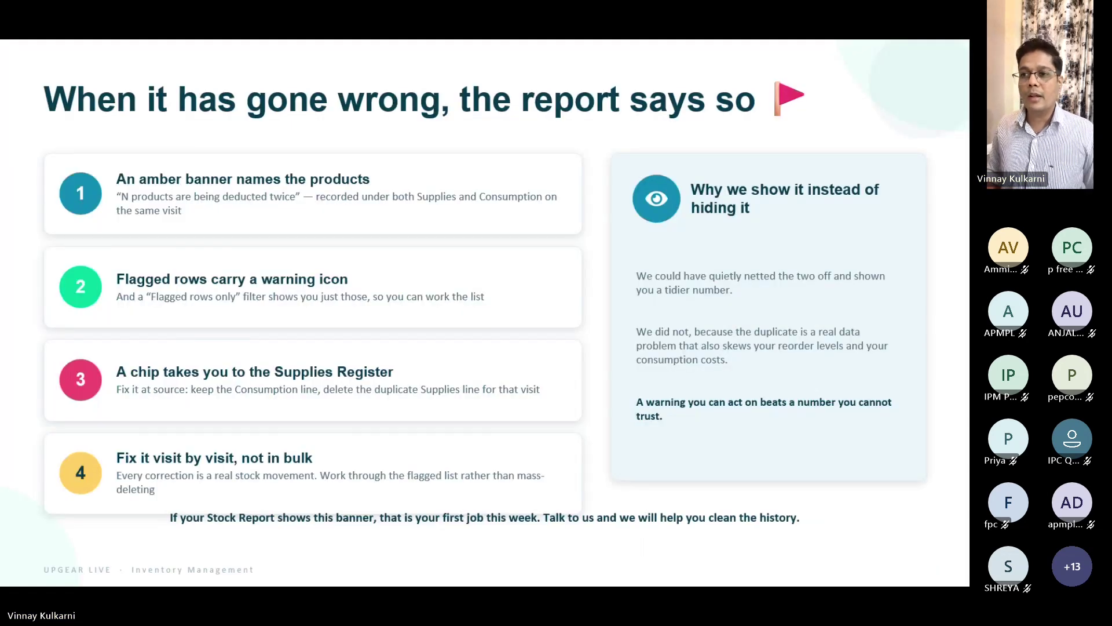
key(Right)
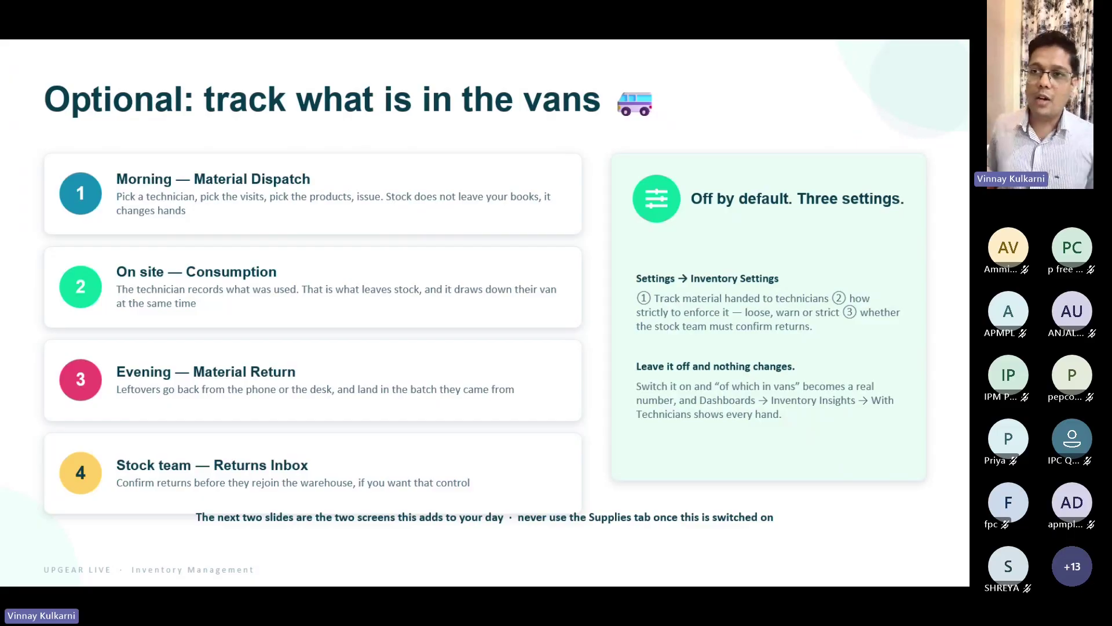
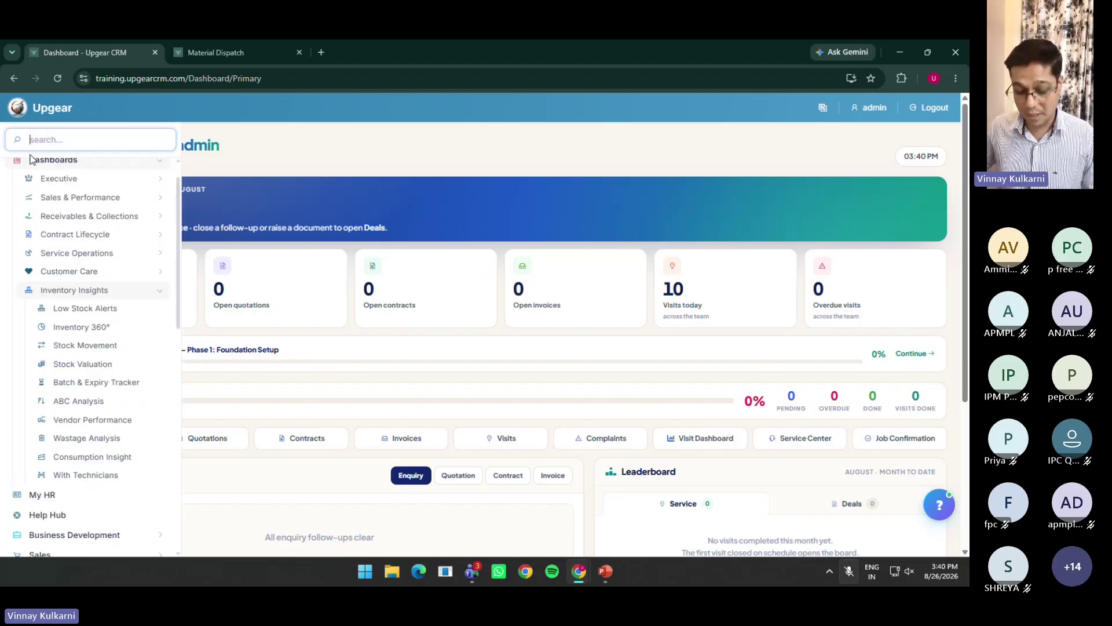
Search for the dispatch module, go to Material Dispatch and open the issue form for the technician with three visits and nothing issued
text(disp)
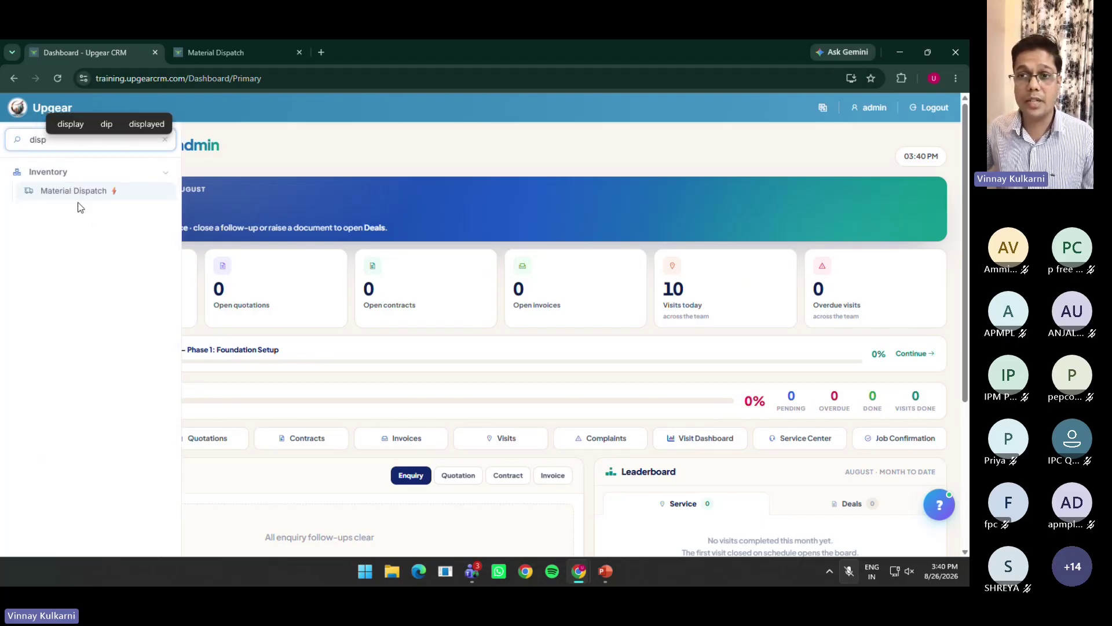
click(193, 53)
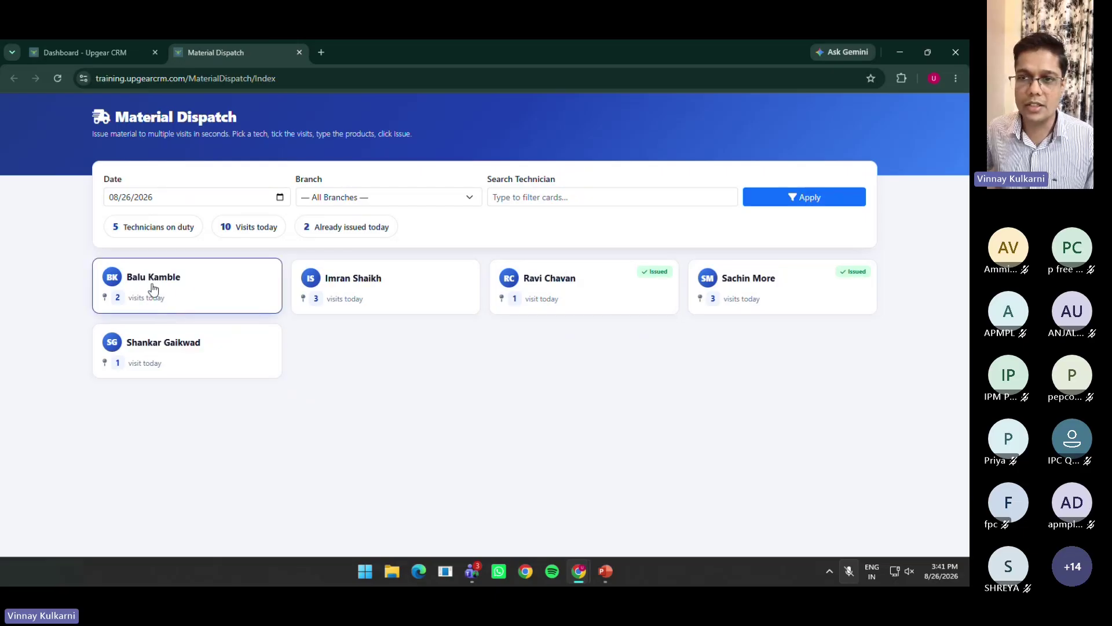
click(318, 296)
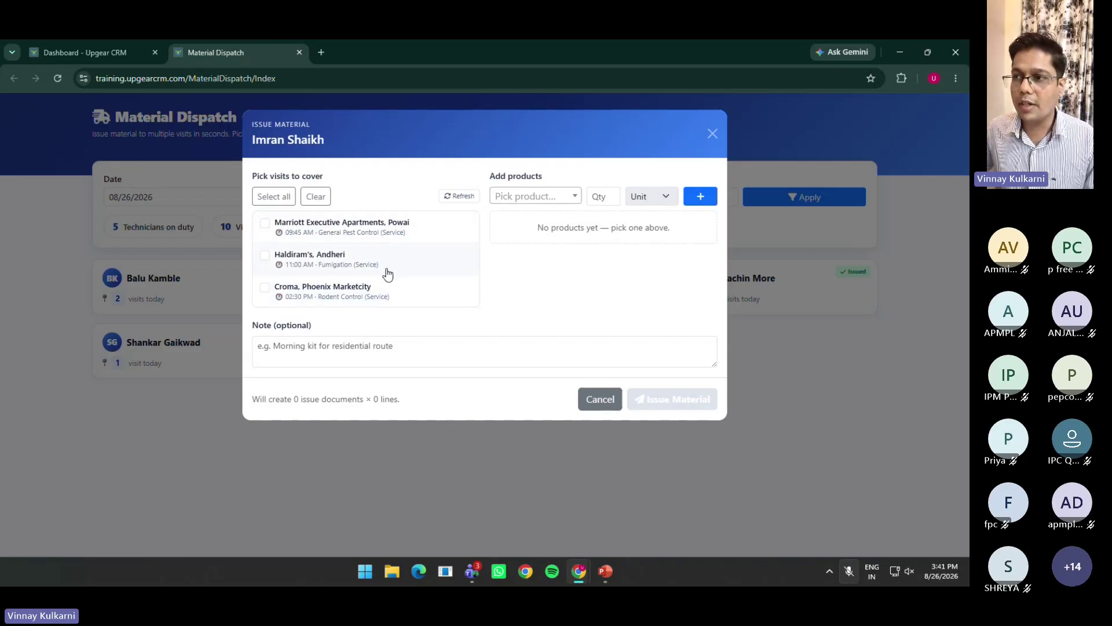
Try ticking all three visits to cover, and leave only Marriott Executive Apartments, Powai selected
click(337, 234)
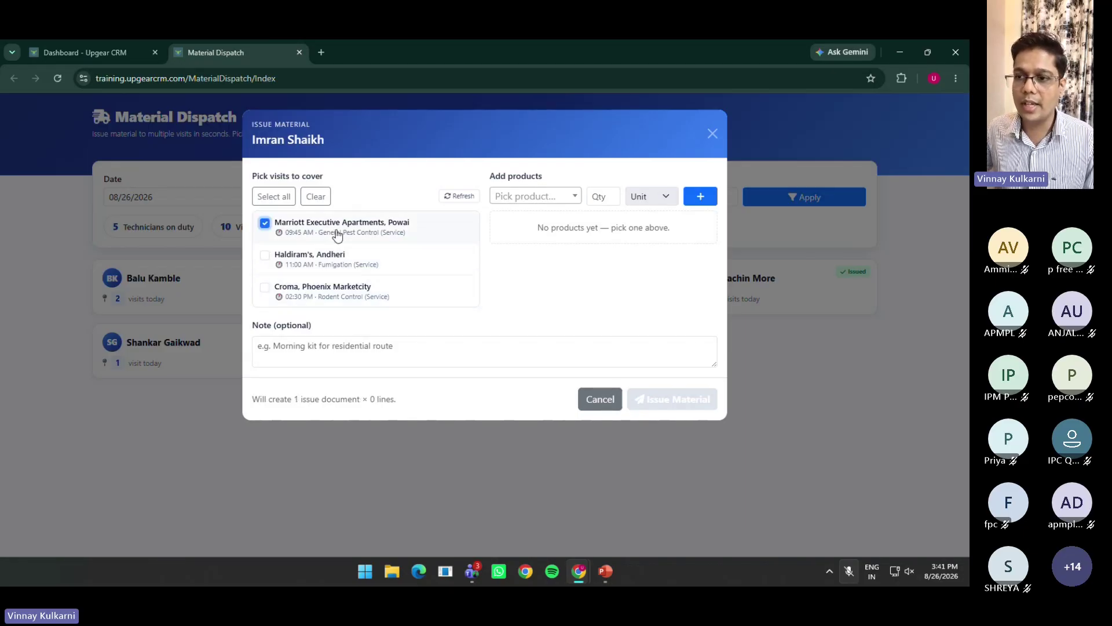
click(308, 258)
click(306, 290)
click(318, 267)
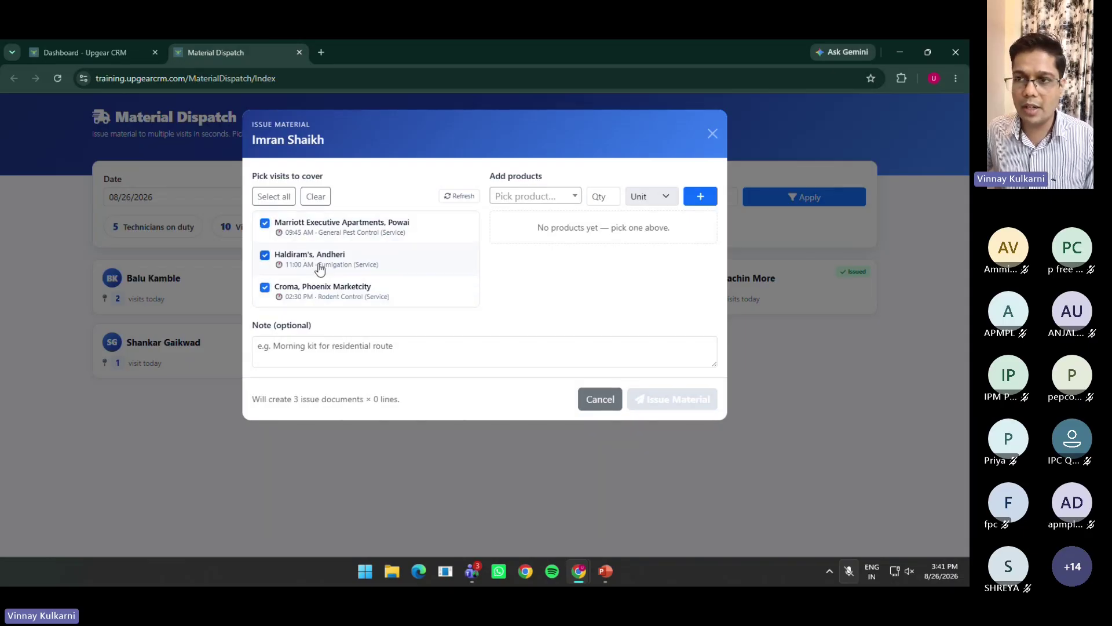
click(318, 284)
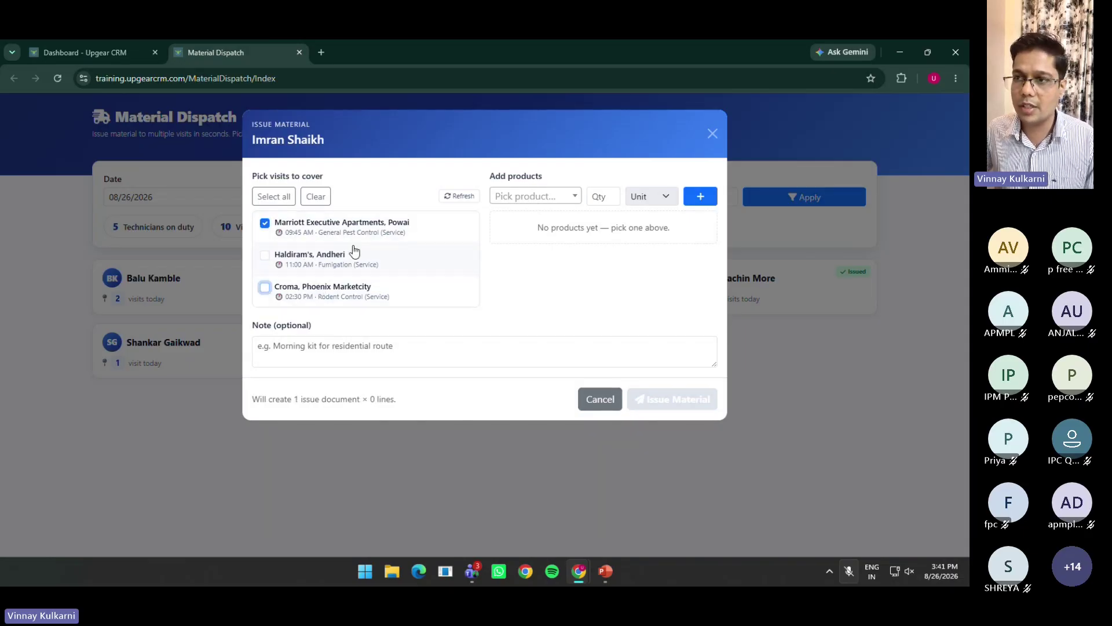
Add 5 Nos of Aluminium Phosphide Tablet 3 g to the products being issued
click(519, 196)
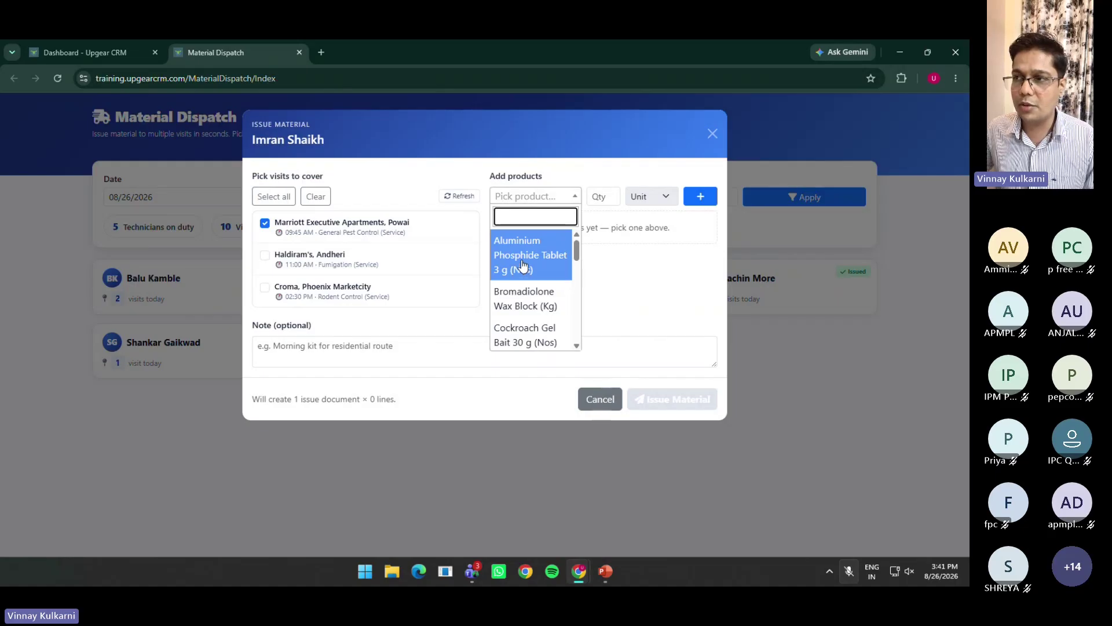
click(522, 268)
click(643, 198)
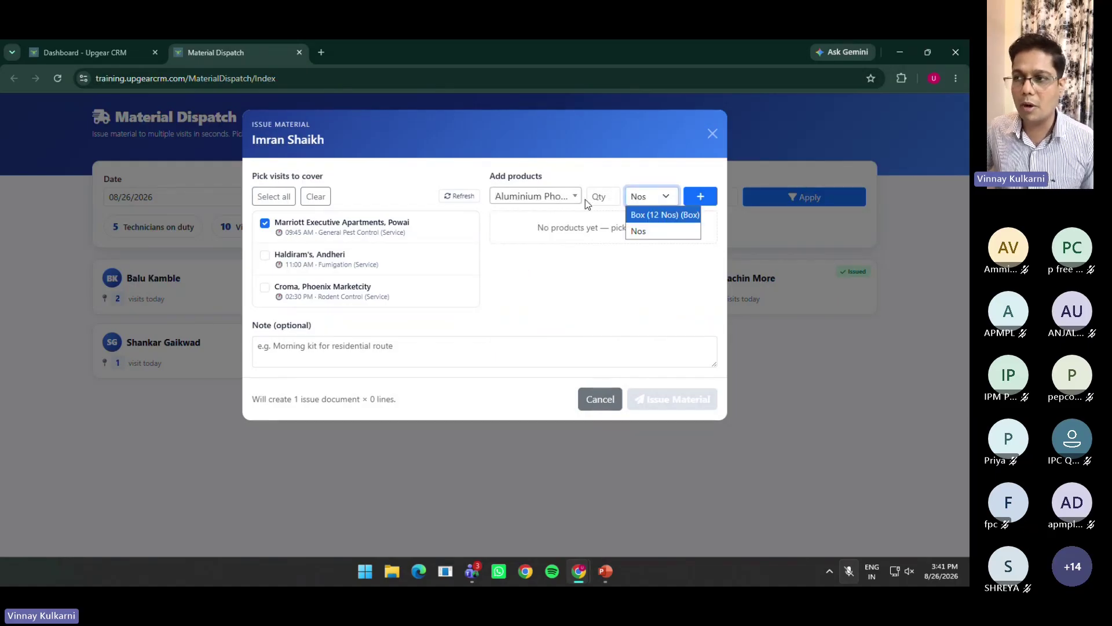
click(600, 197)
text(5)
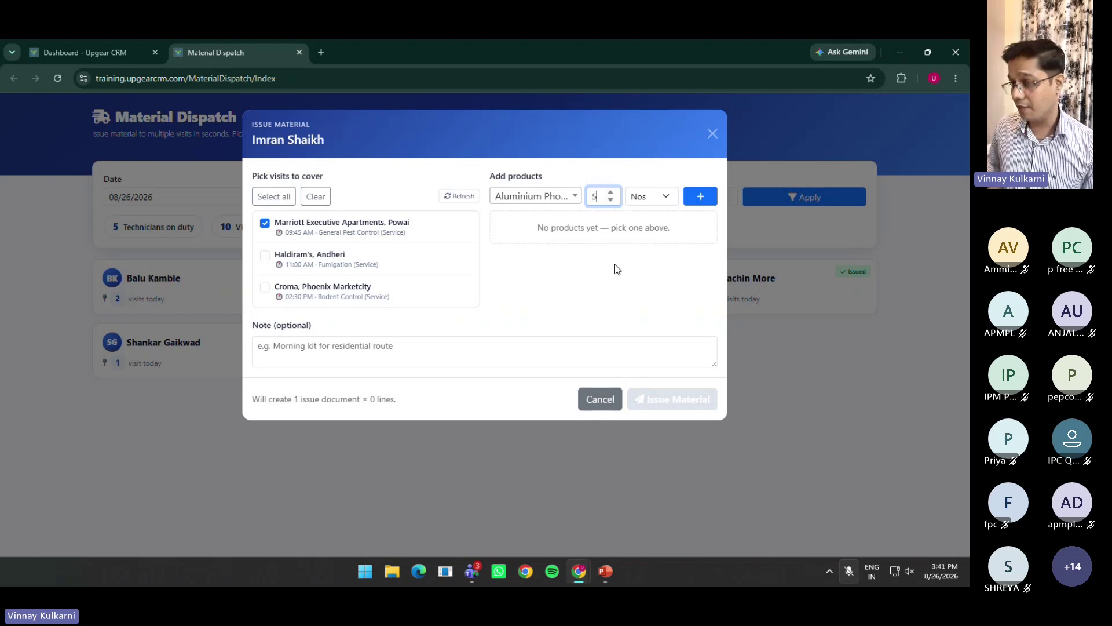
click(700, 196)
Add 250 ml of Cypermethrin 10% EC to the products being issued, using Millilitre as its unit
click(531, 197)
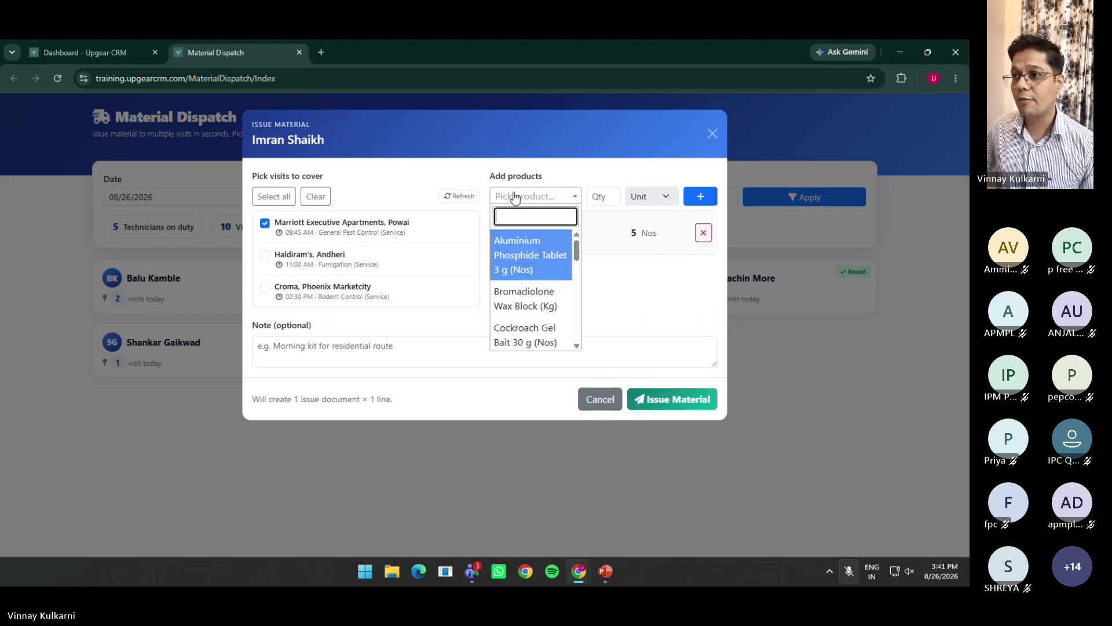
scroll(545, 339, down, 2)
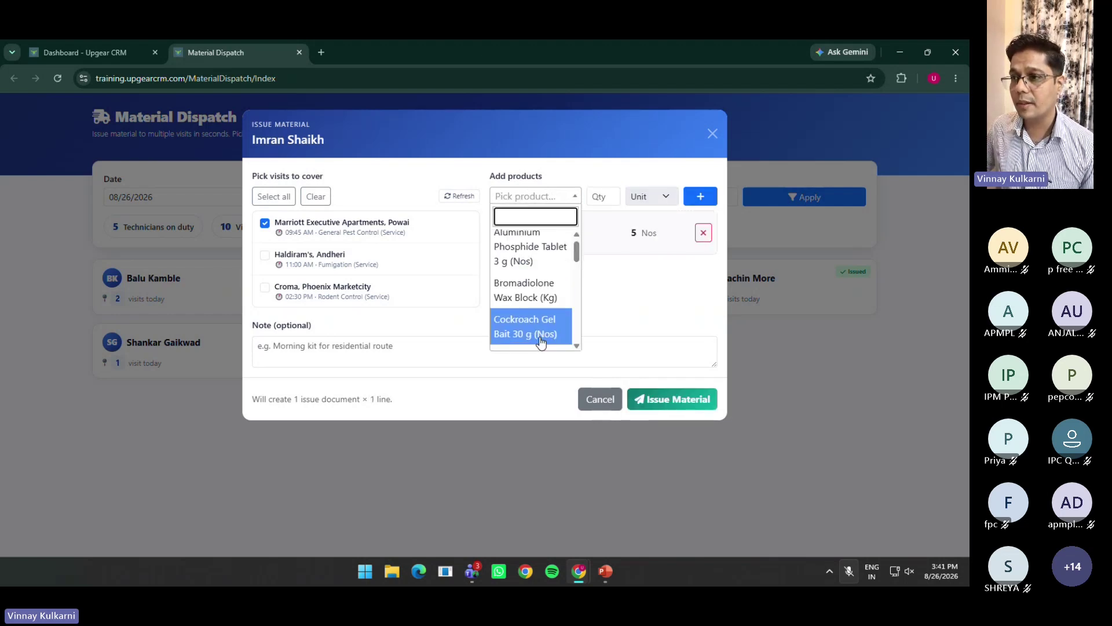
scroll(553, 341, down, 3)
click(542, 258)
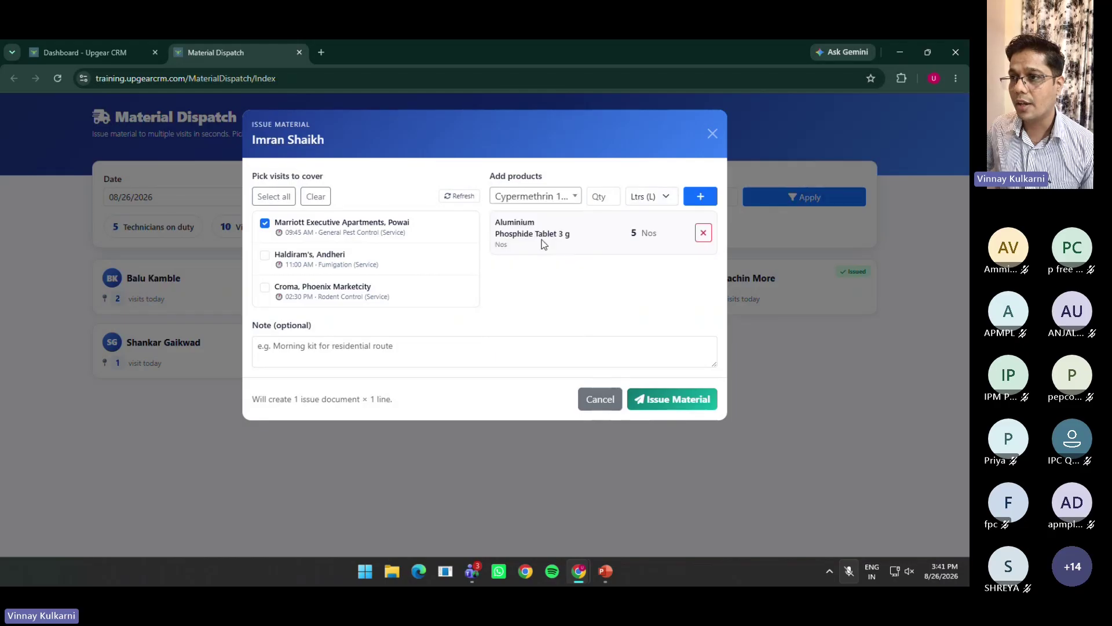
click(647, 197)
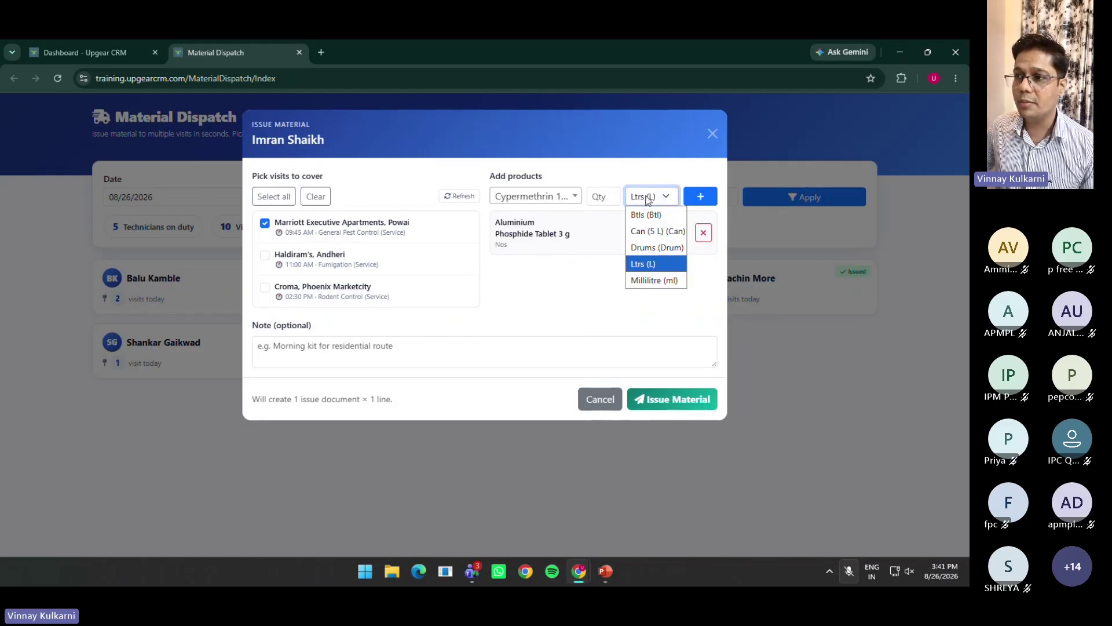
click(654, 280)
click(606, 197)
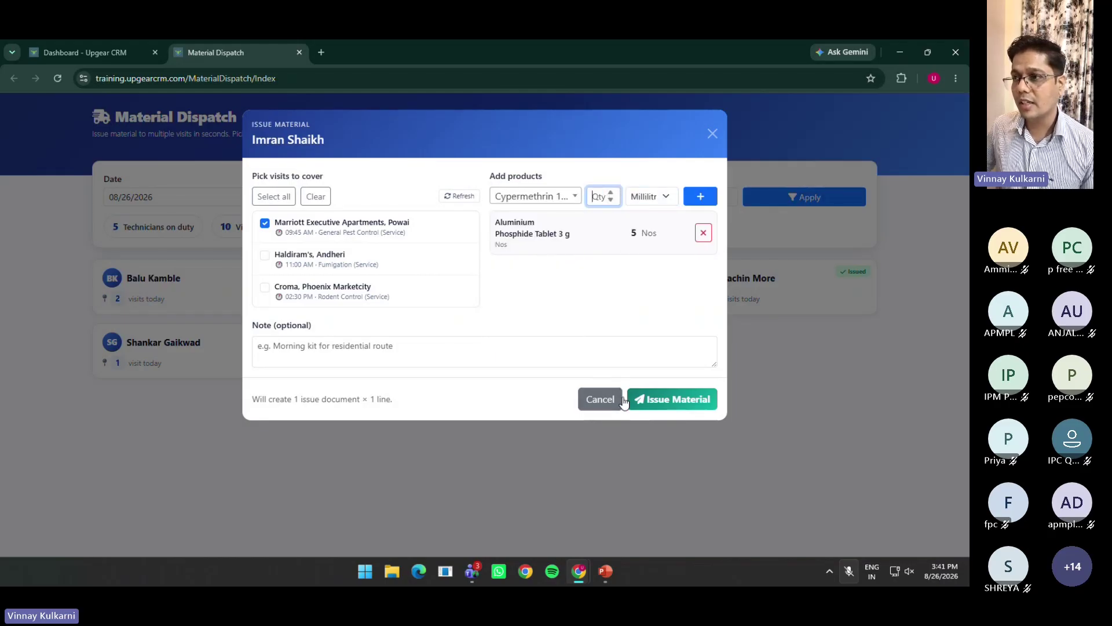
text(250)
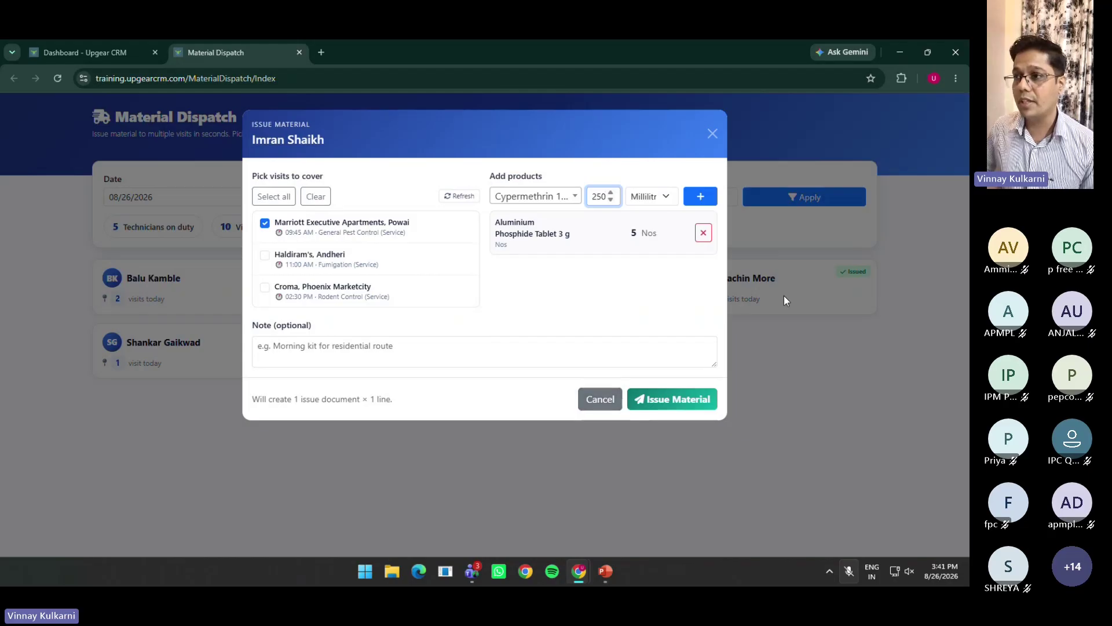
click(702, 197)
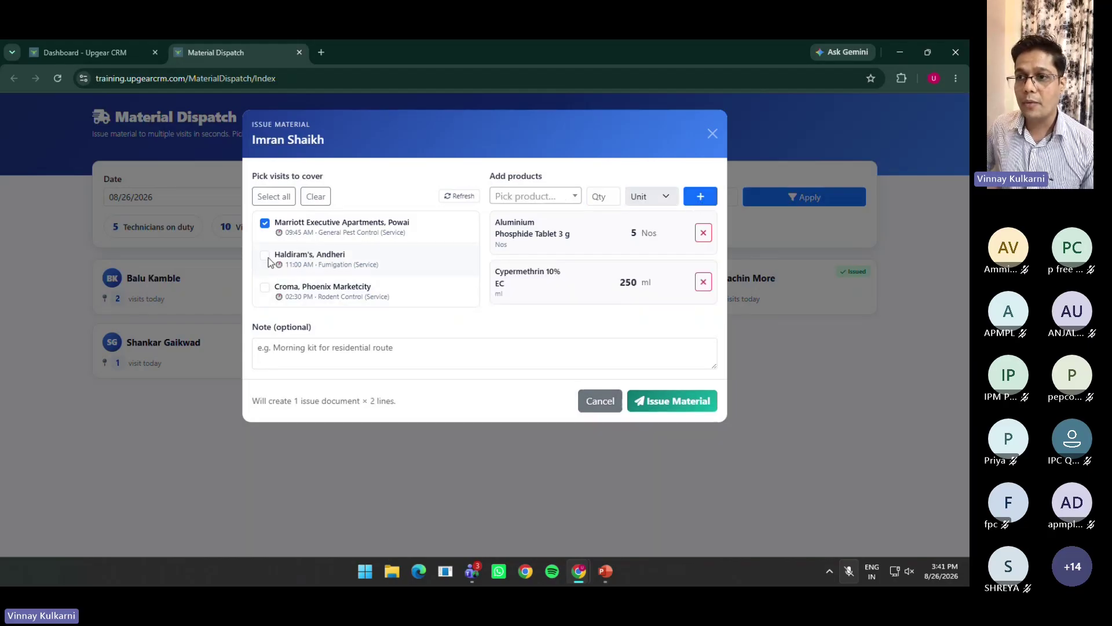
Switch the covered visit to Haldiram's, Andheri and add 5 Nos of Compression Sprayer 5 L
click(265, 224)
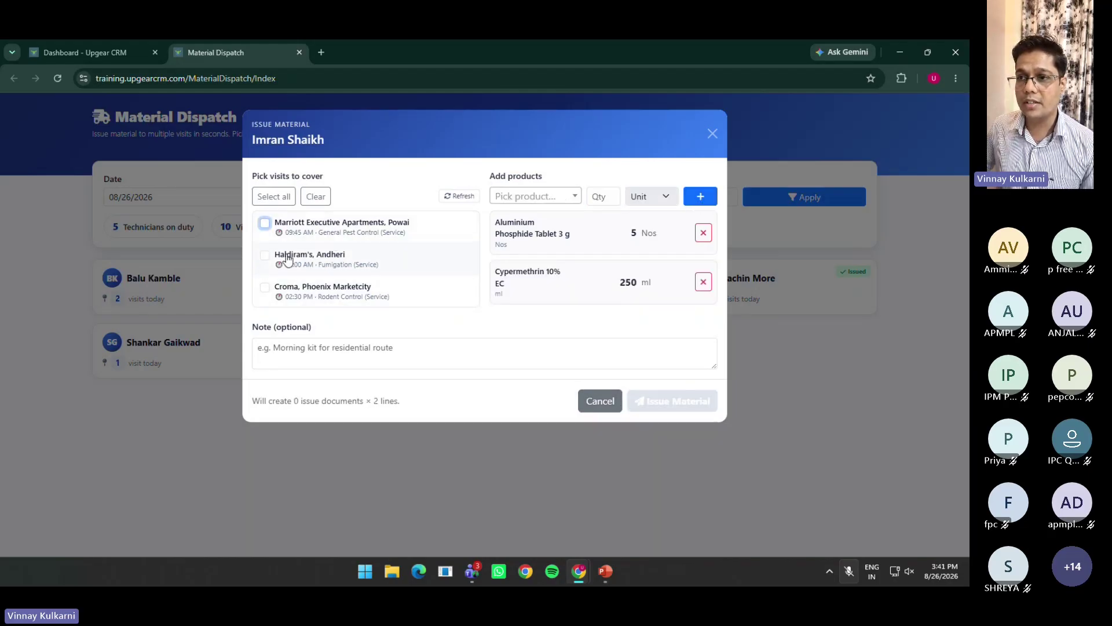
click(266, 256)
click(317, 261)
click(310, 260)
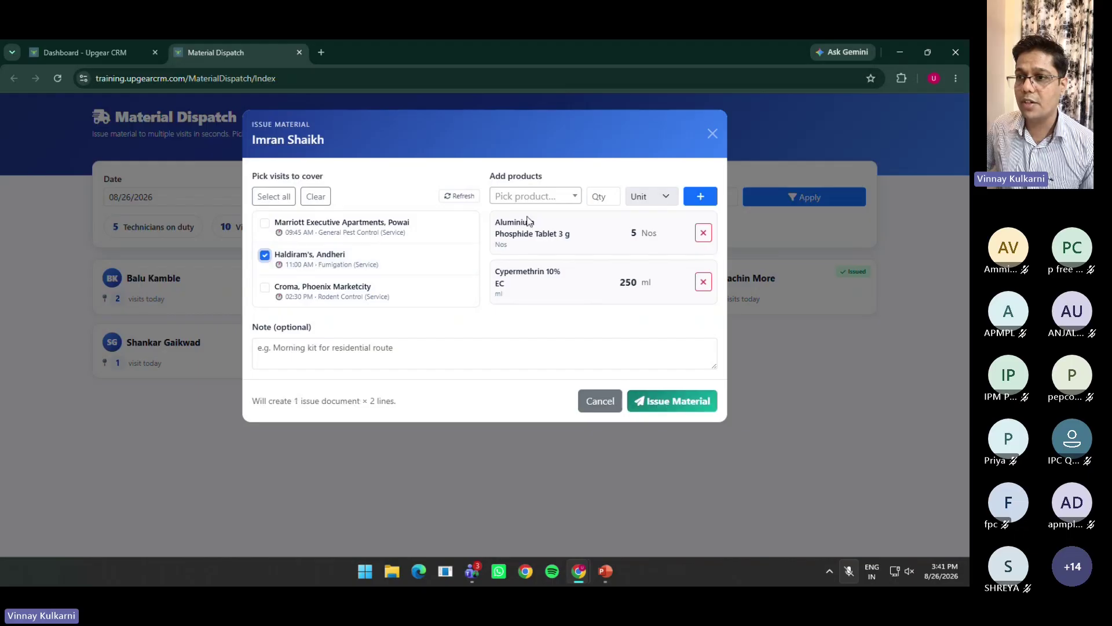
click(561, 200)
scroll(534, 301, down, 1)
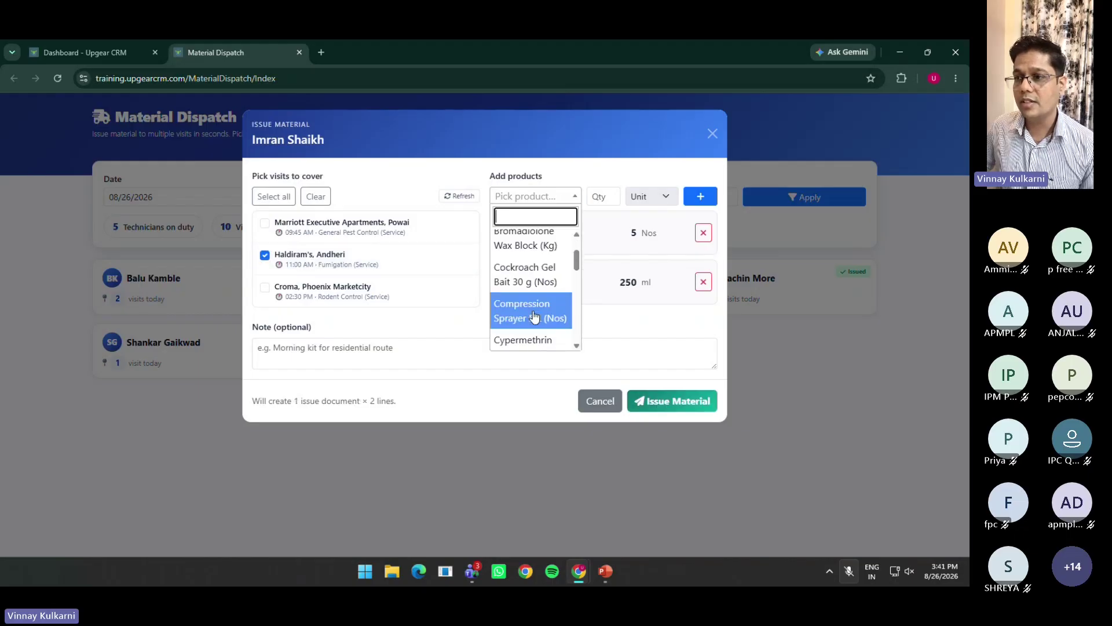
click(536, 315)
click(611, 193)
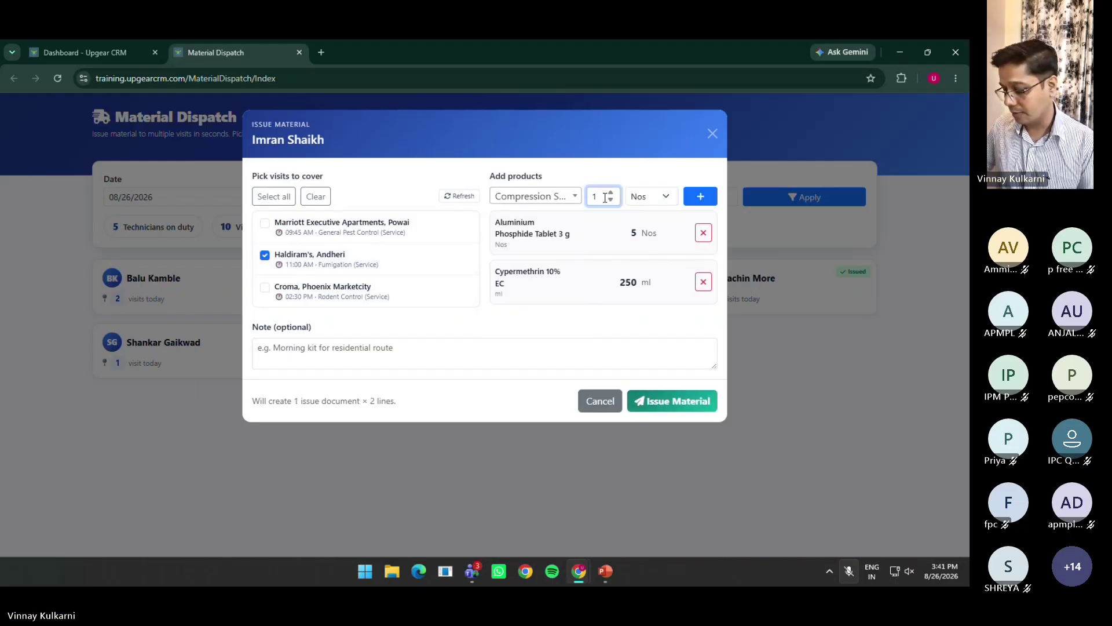
text(5)
key(BackSpace)
key(BackSpace)
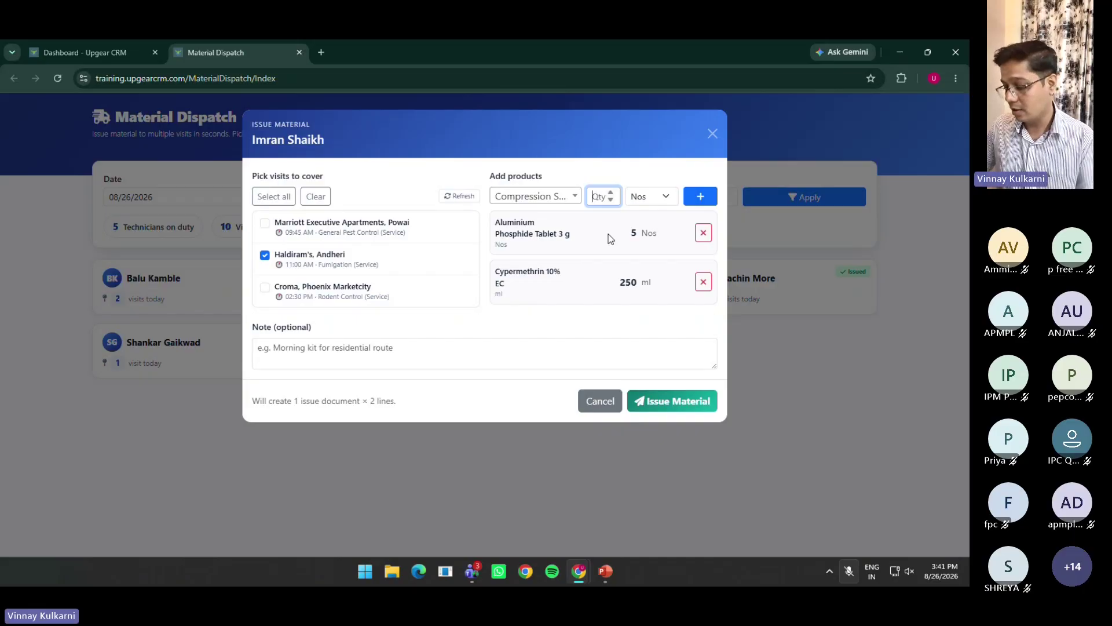
text(5)
click(699, 200)
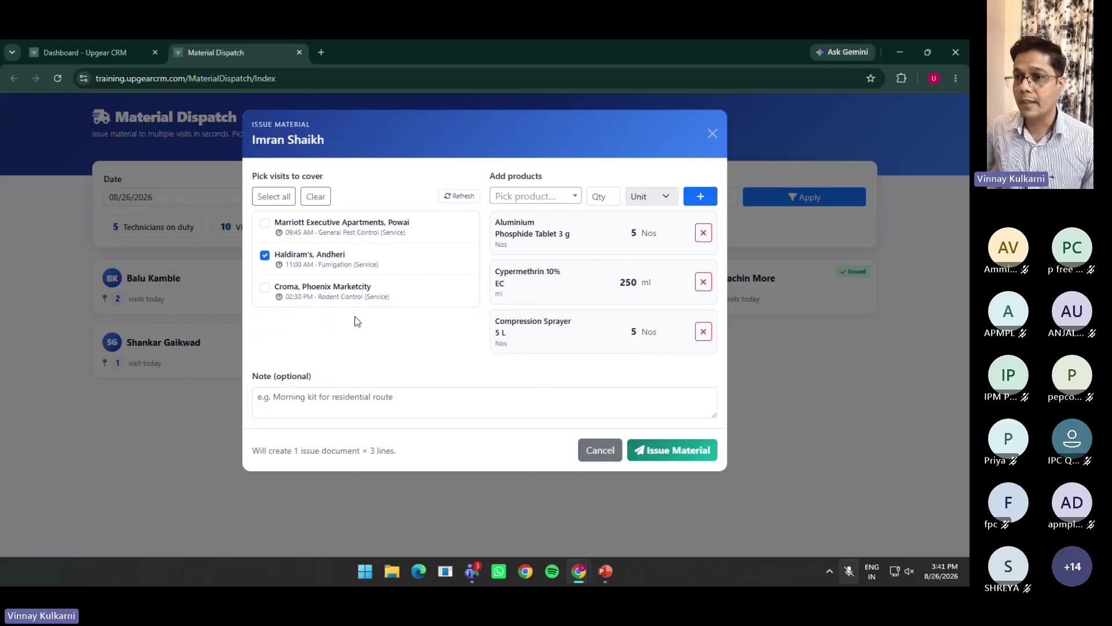
Switch the covered visit to Croma, Phoenix Marketcity and add 2 litres of Fogging Fuel (Diesel)
click(267, 257)
click(312, 284)
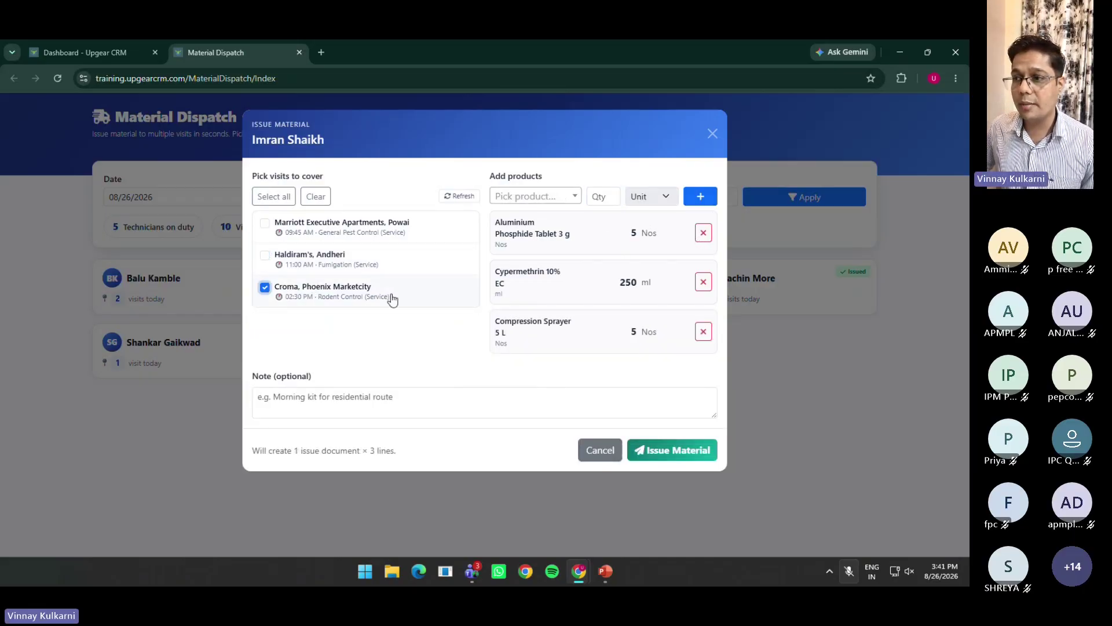
click(545, 200)
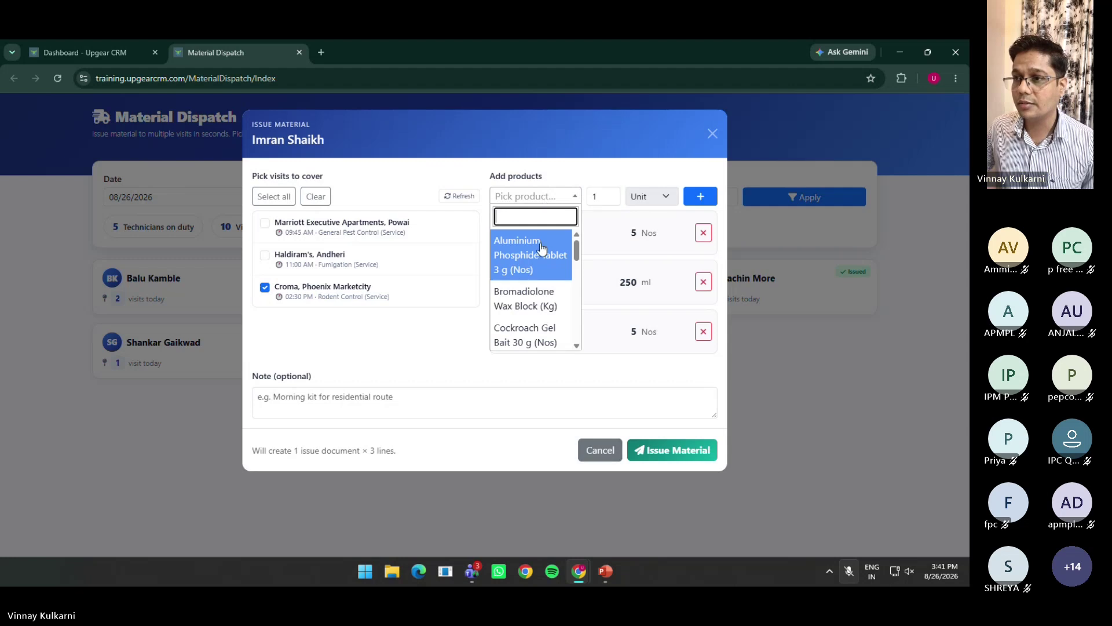
scroll(530, 290, down, 5)
click(527, 334)
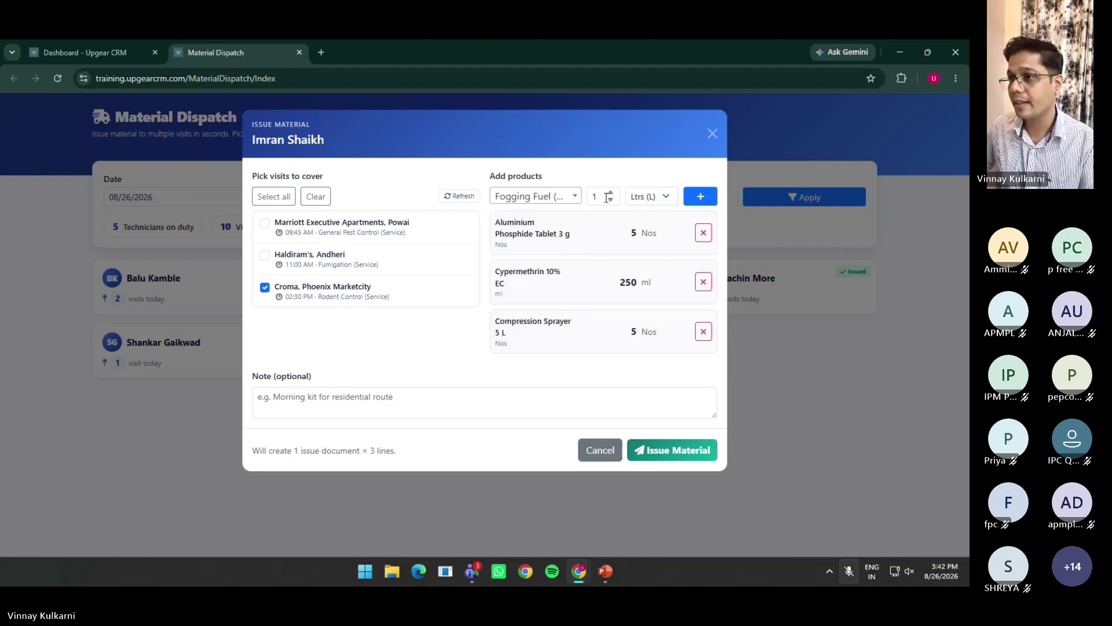
double_click(607, 197)
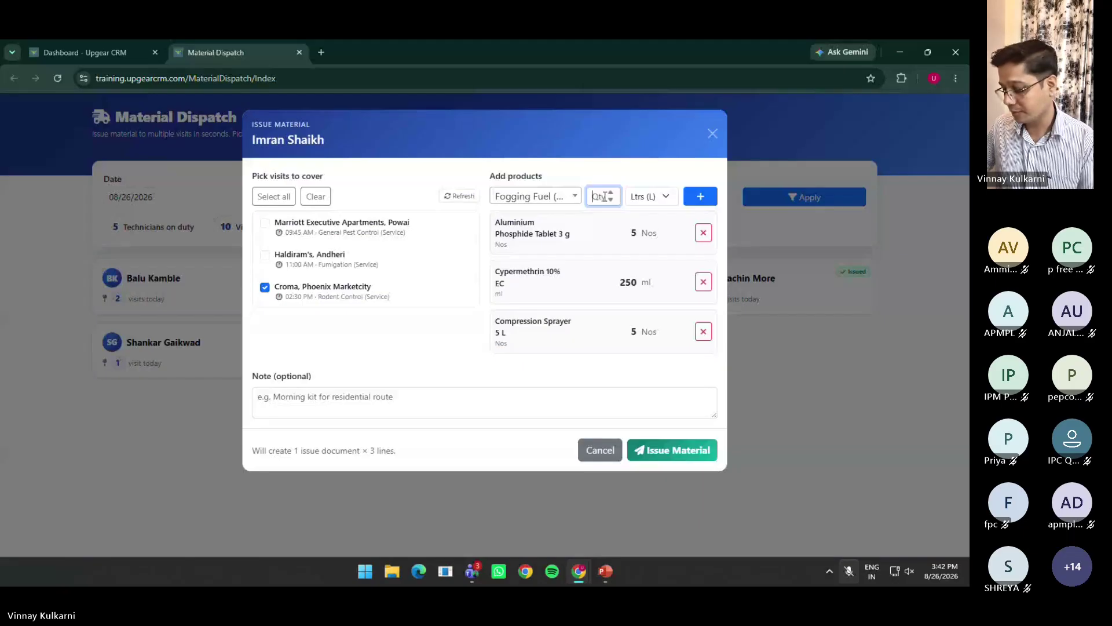
text(2)
click(693, 200)
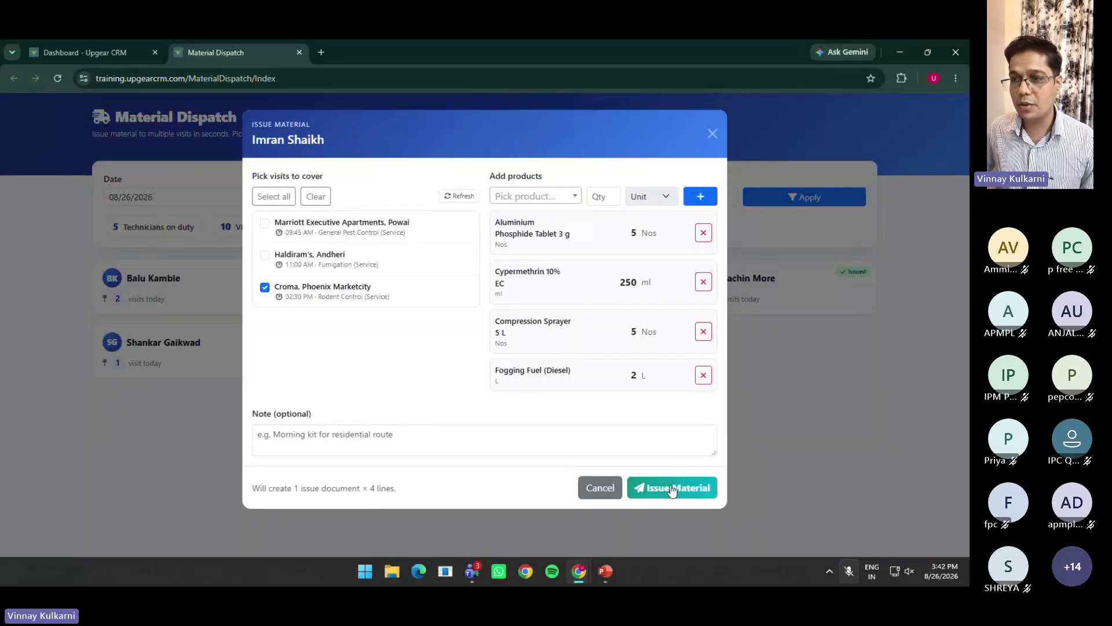
Select all three of the technician's visits and issue the listed material without a note
click(266, 290)
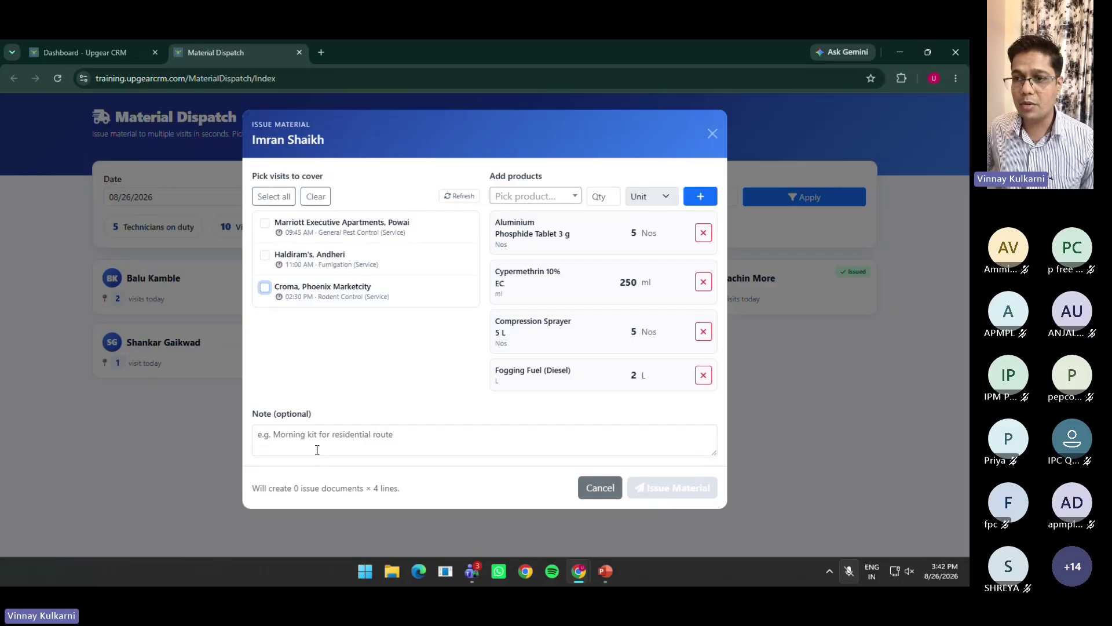
click(317, 443)
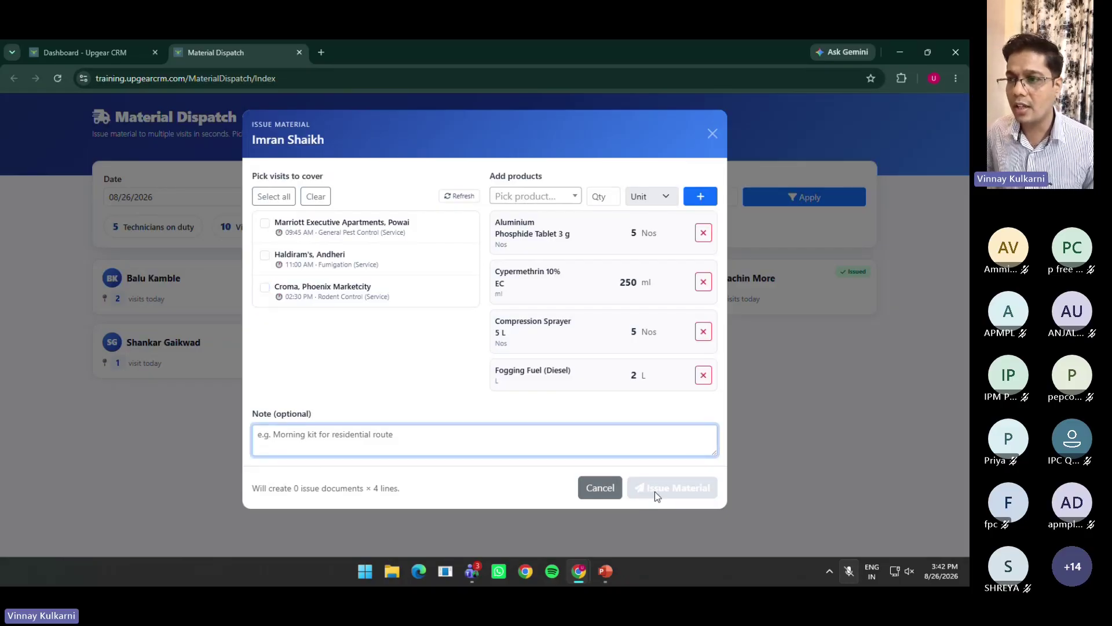
click(266, 198)
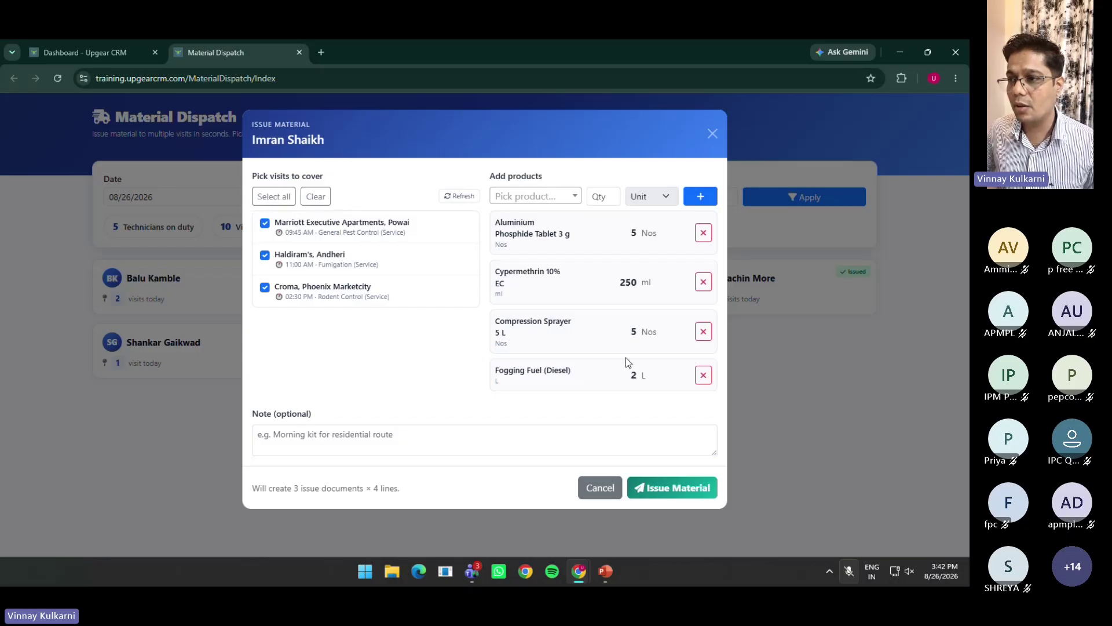
click(666, 481)
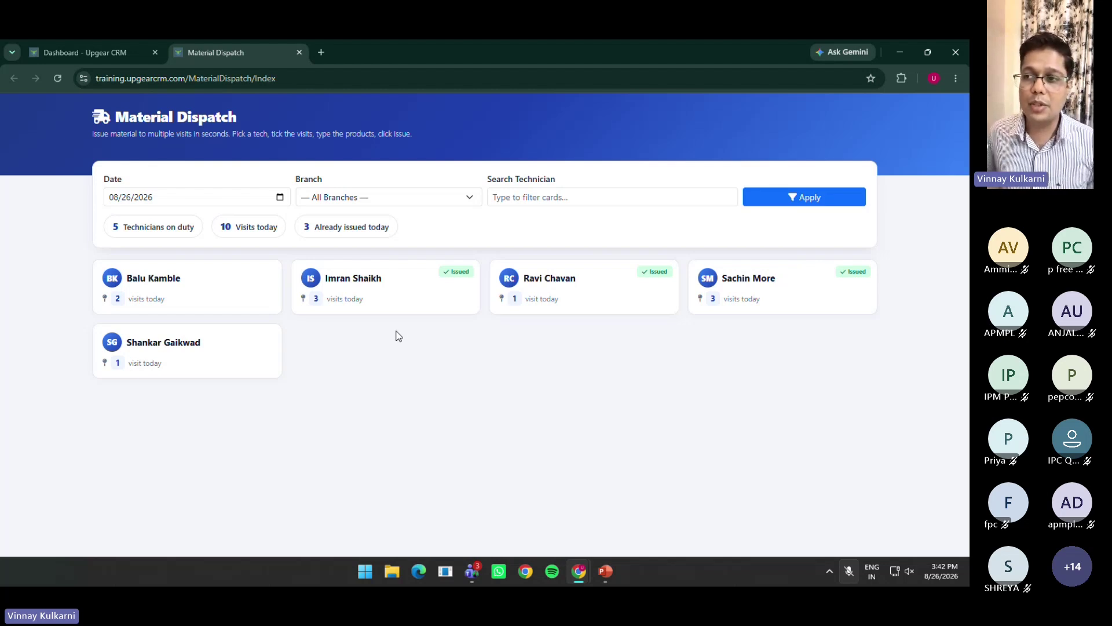
Review the material already issued for the same technician's visits, and close the form and the Material Dispatch browser tab
click(385, 290)
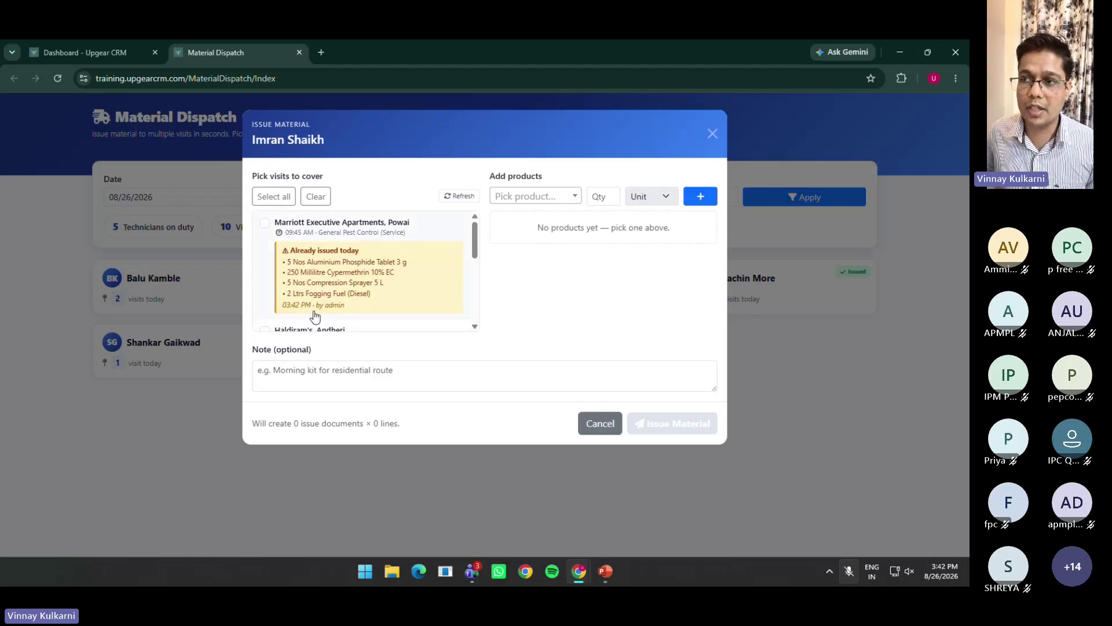
scroll(345, 288, down, 2)
scroll(344, 288, up, 3)
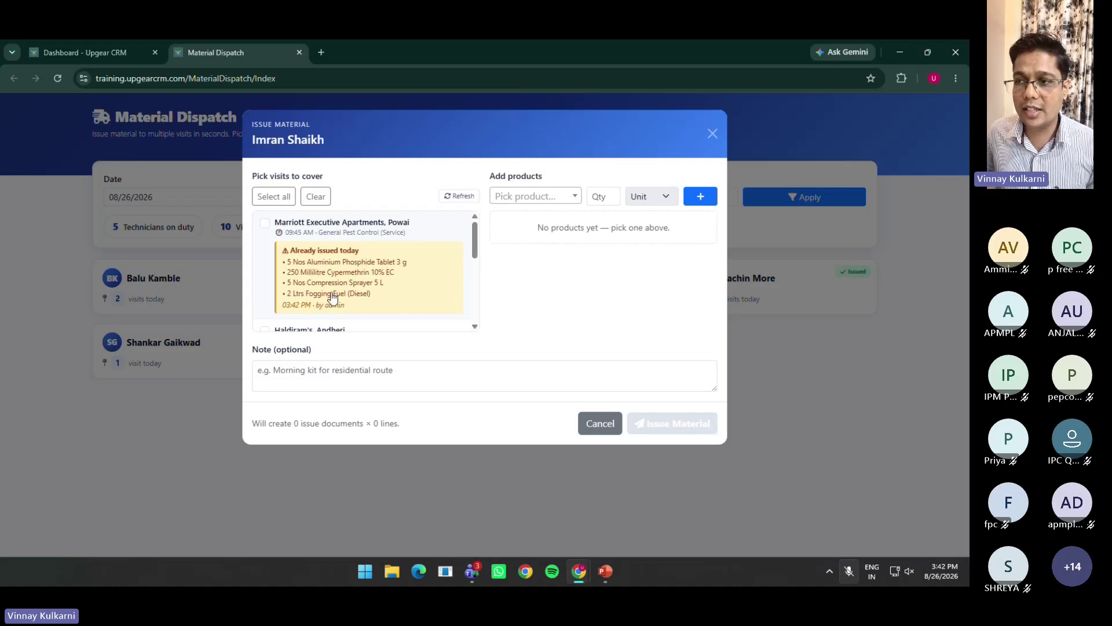
click(597, 423)
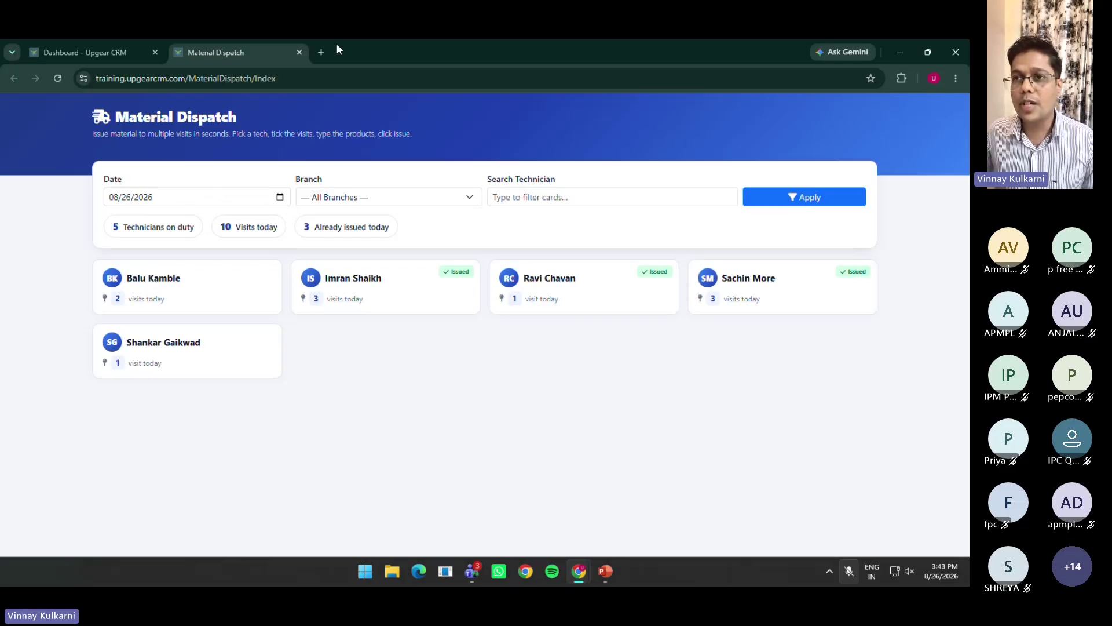
click(300, 52)
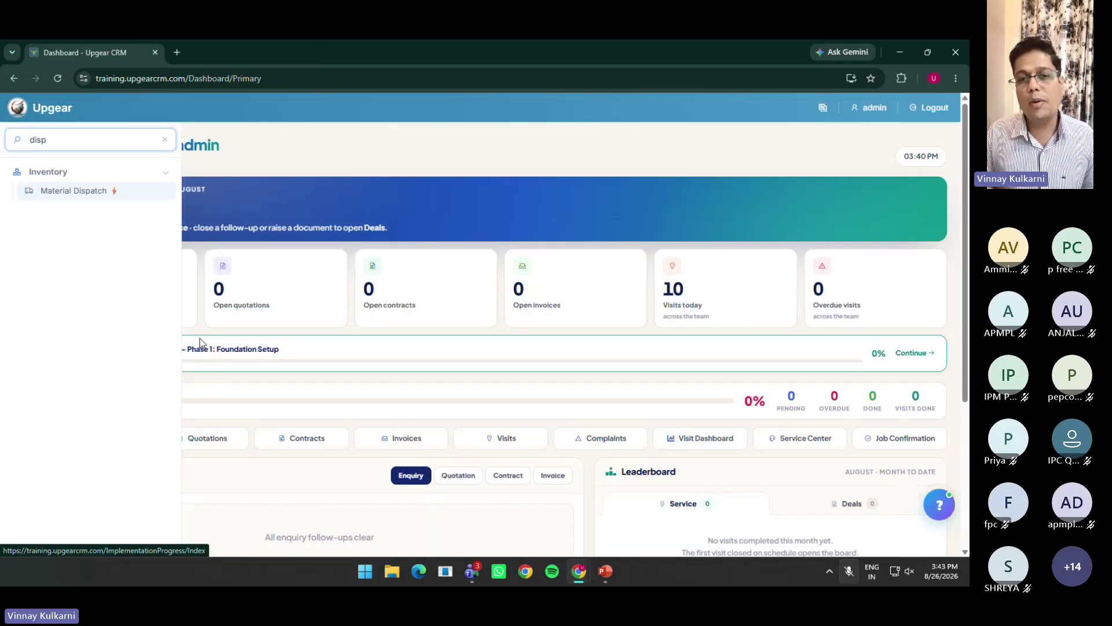
Find the Returns Inbox by searching for "ret", open it and review the returns technicians submitted across all branches
double_click(51, 142)
text(ret)
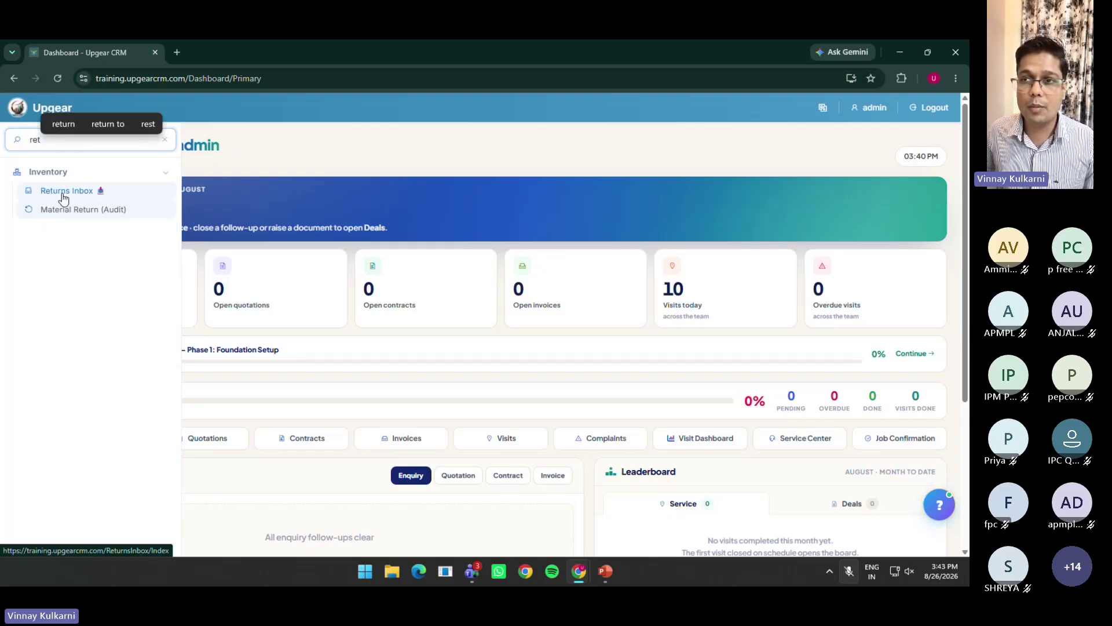
click(58, 191)
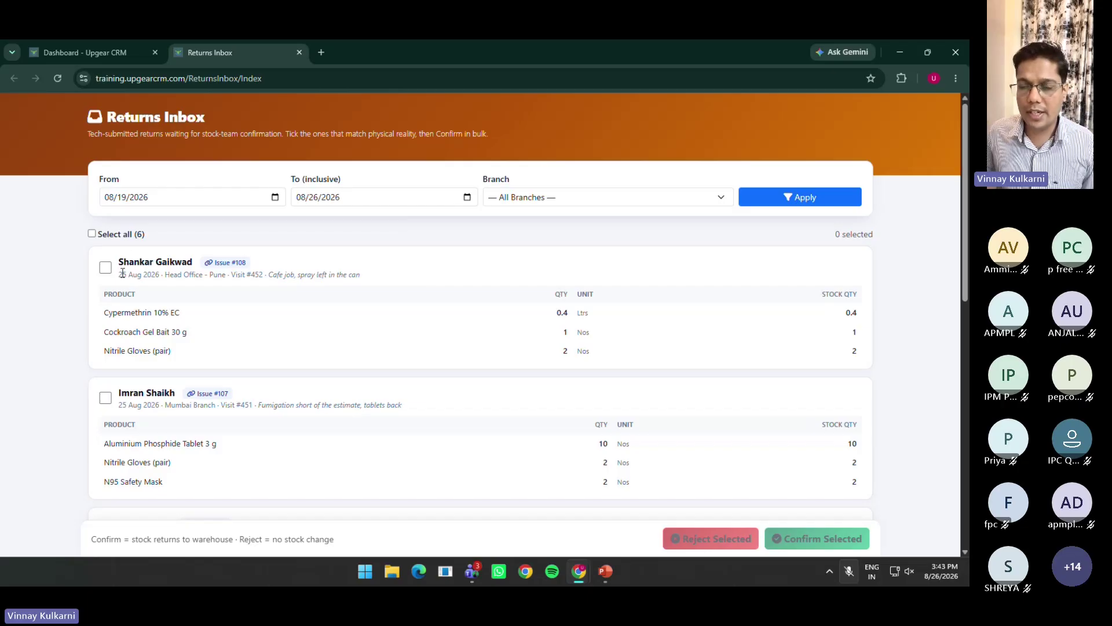
scroll(244, 277, down, 10)
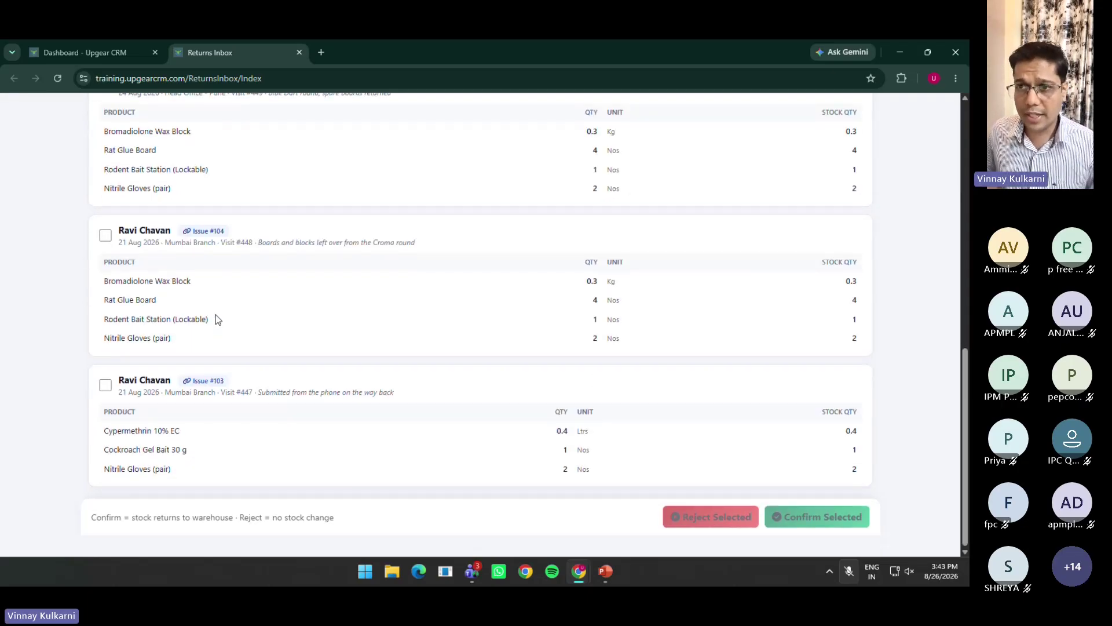
scroll(217, 316, up, 10)
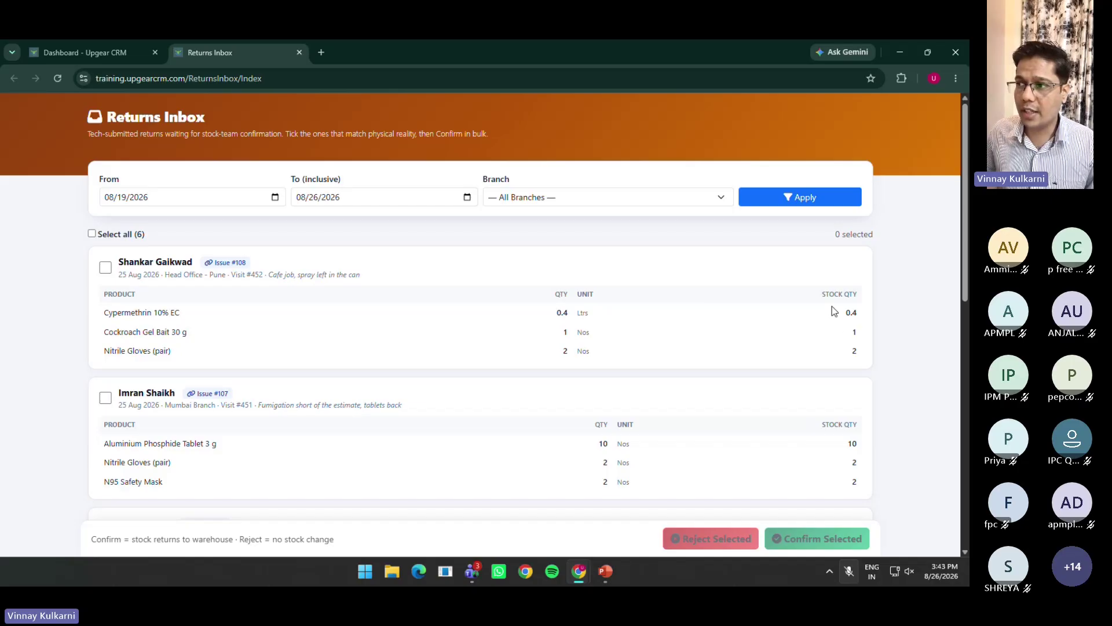
Confirm only the 25 Aug 2026 Head Office - Pune return for the cafe job and look through the returns still waiting
click(106, 269)
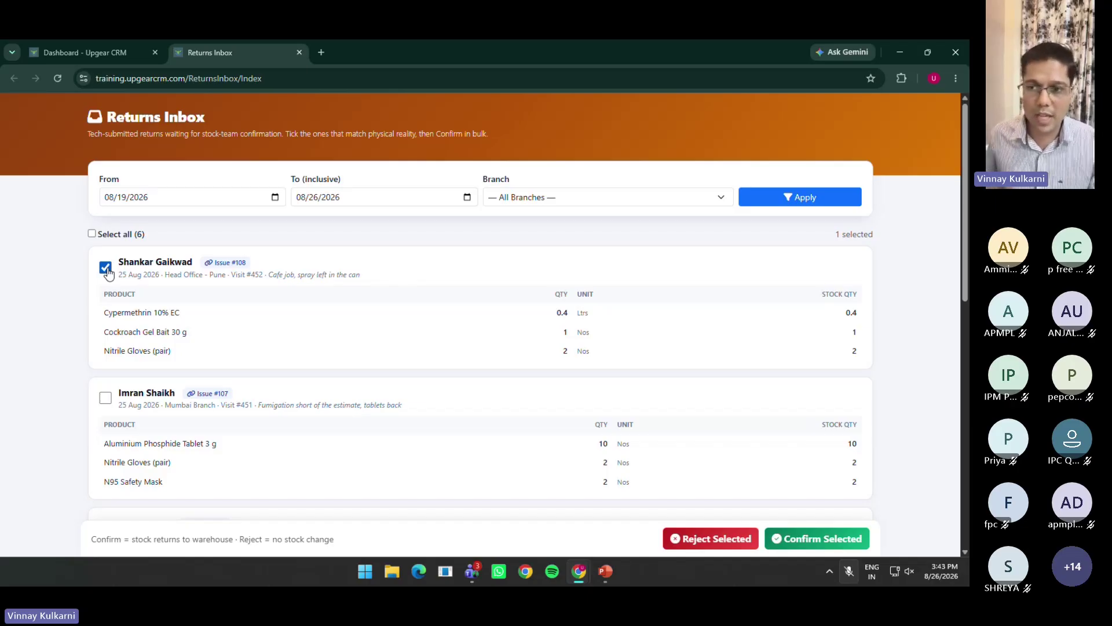
click(820, 534)
click(456, 411)
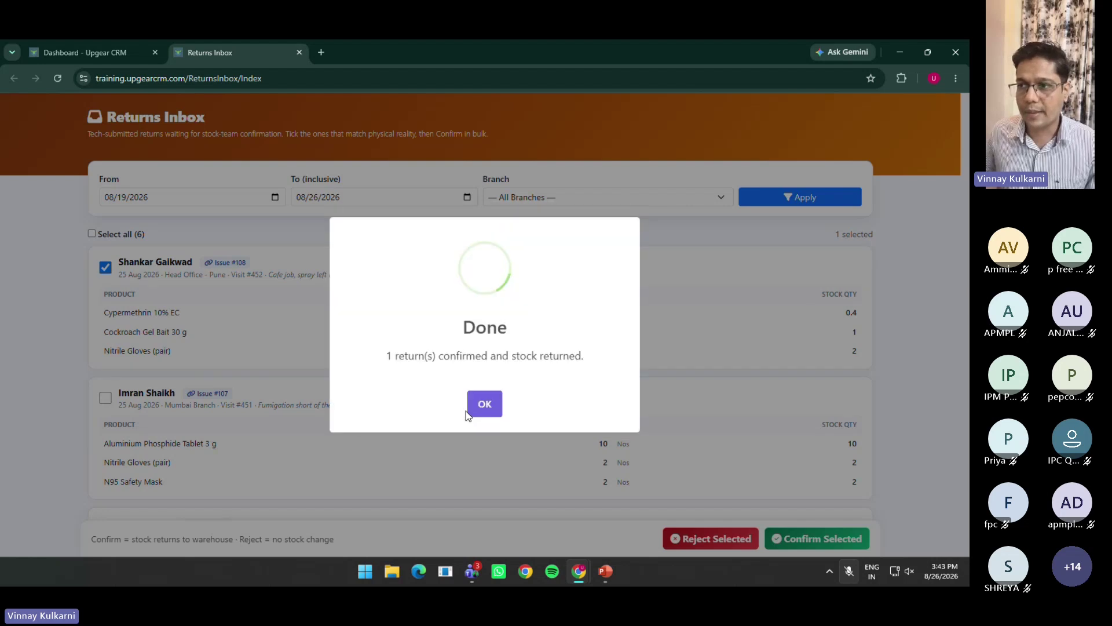
click(469, 412)
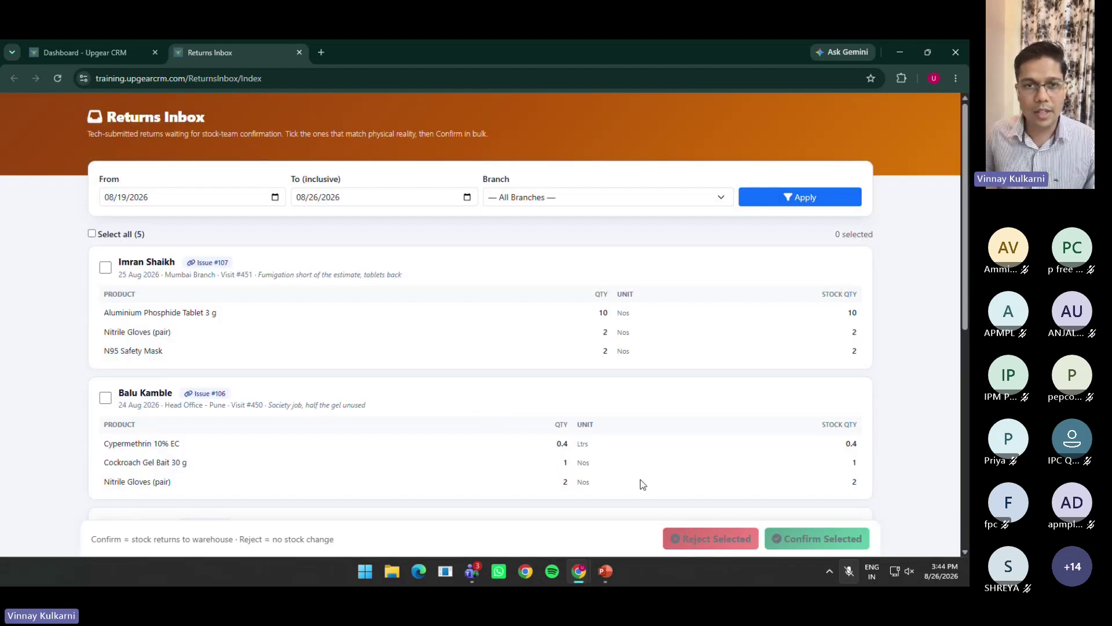
scroll(510, 434, down, 6)
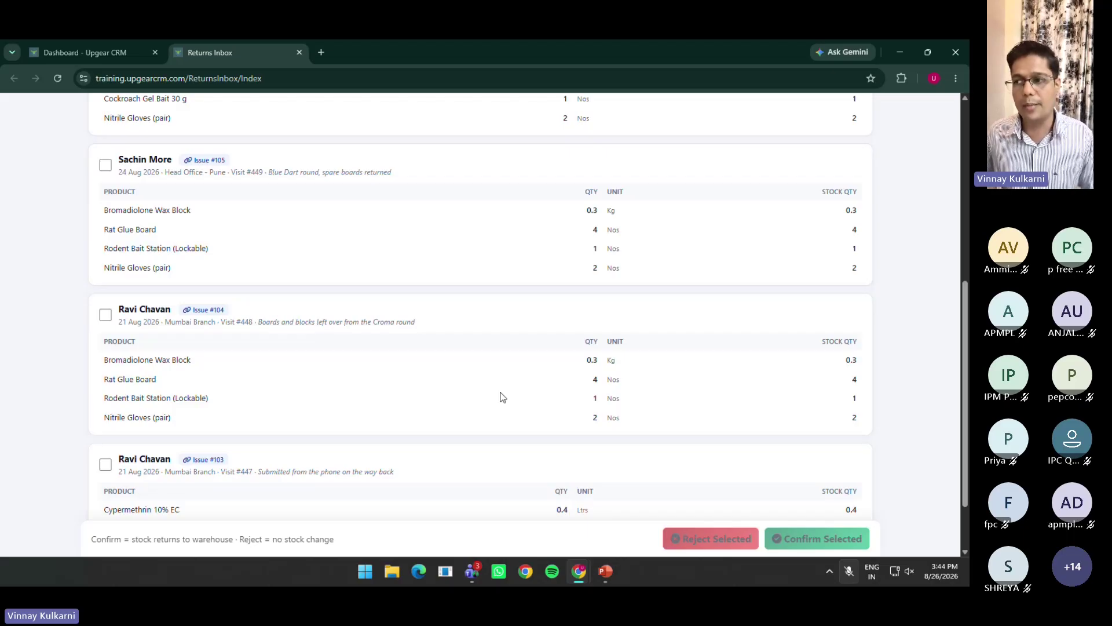
key(alt+Tab)
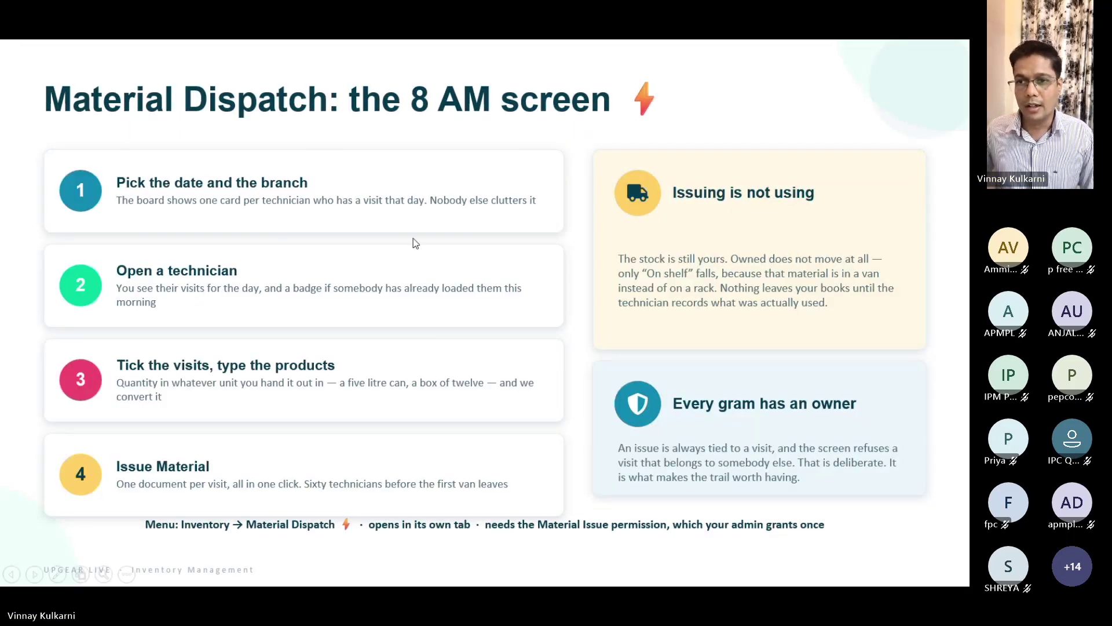
key(Right)
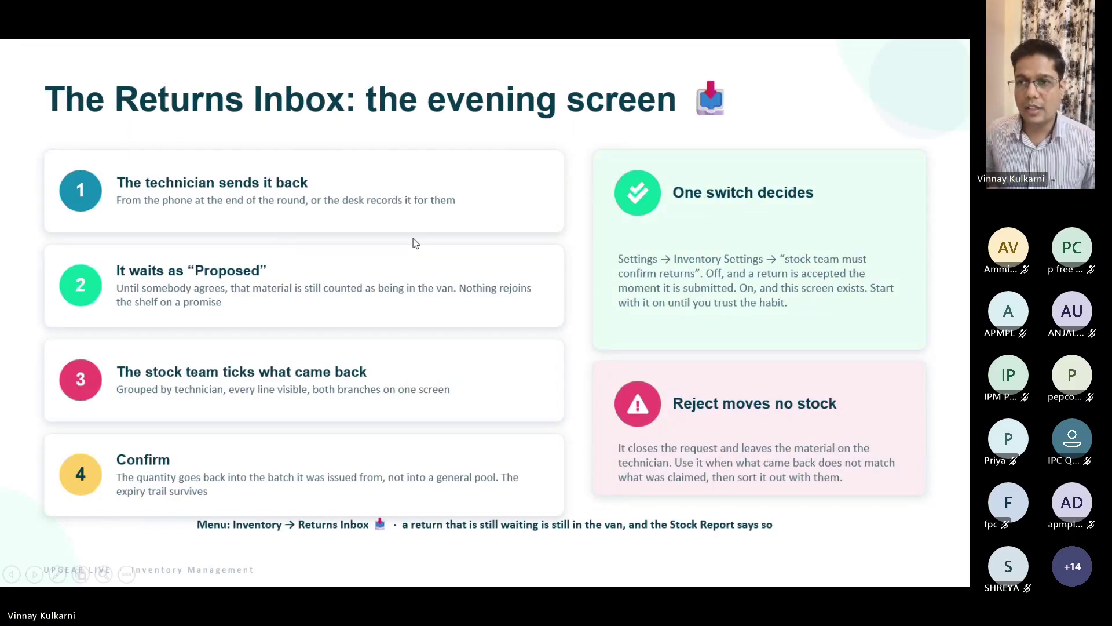
key(Right)
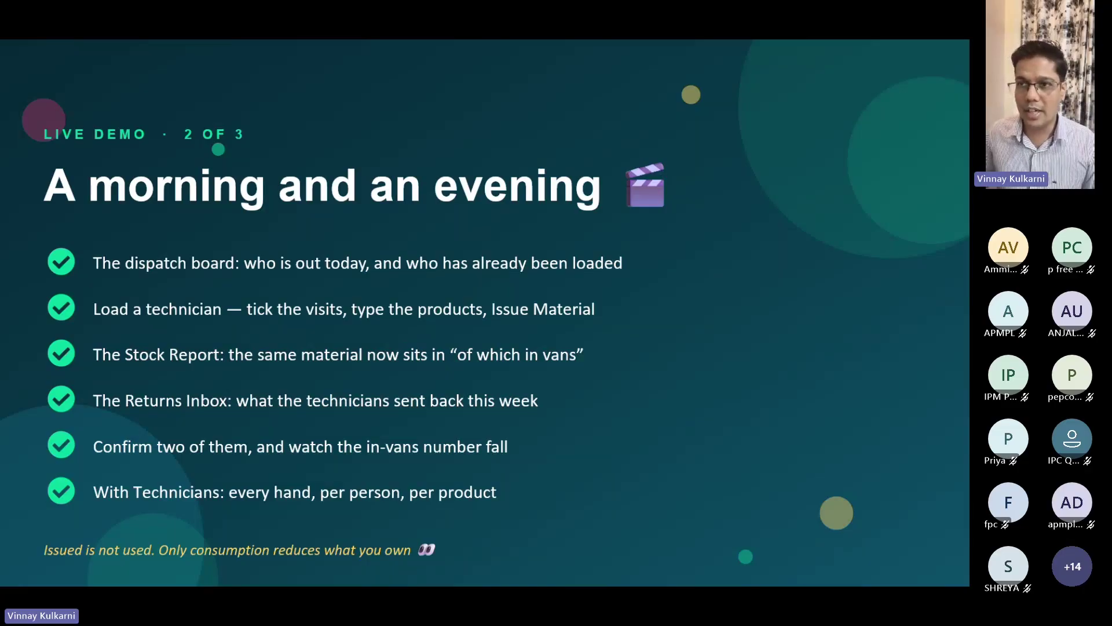